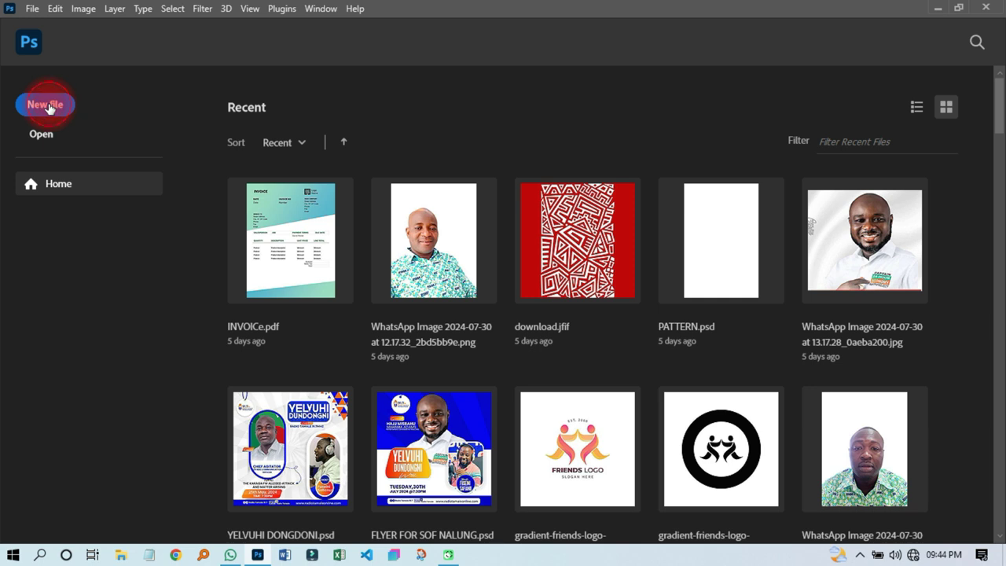
- Create a new document 9 inches wide and 10 inches high at 300 pixels/inch
left_click(49, 107)
left_click(759, 148)
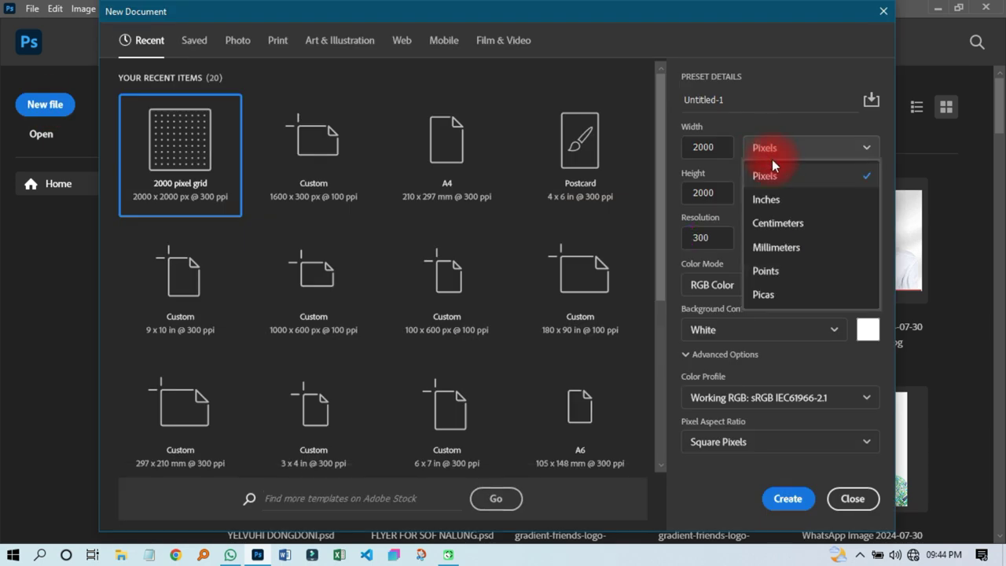
left_click(767, 203)
left_click_drag(715, 147, 670, 148)
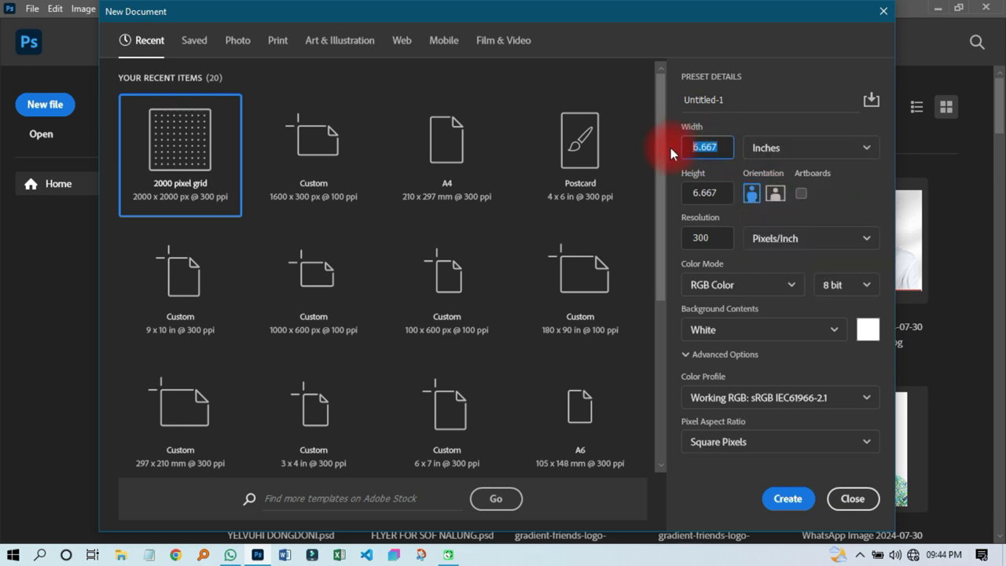
type("9")
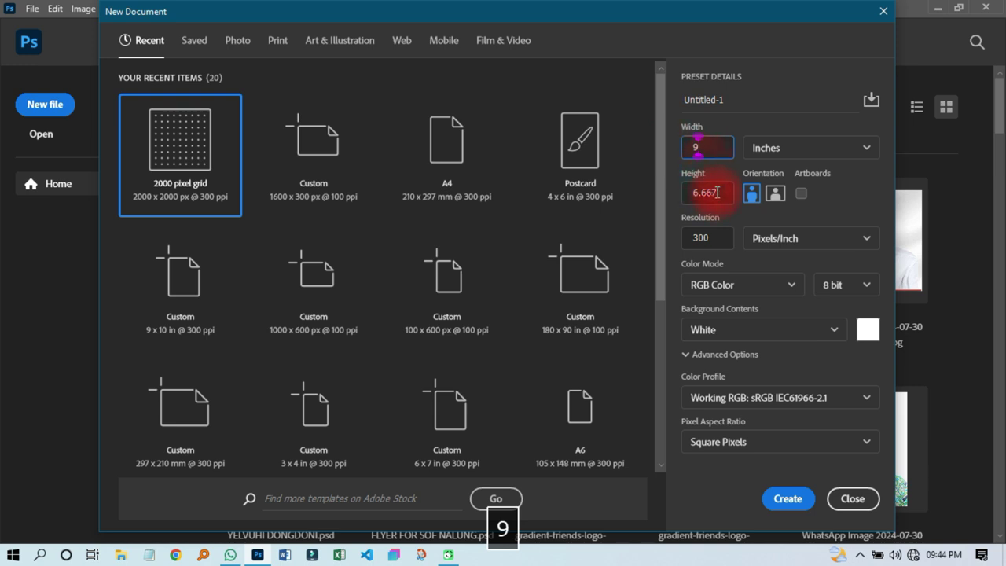
left_click_drag(717, 191, 678, 192)
type("10")
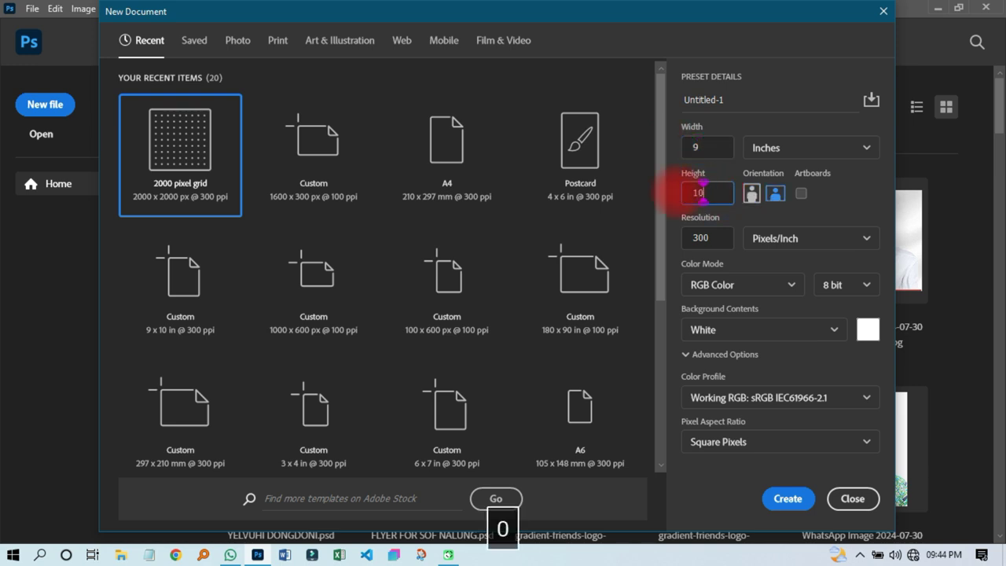
left_click_drag(712, 146, 673, 147)
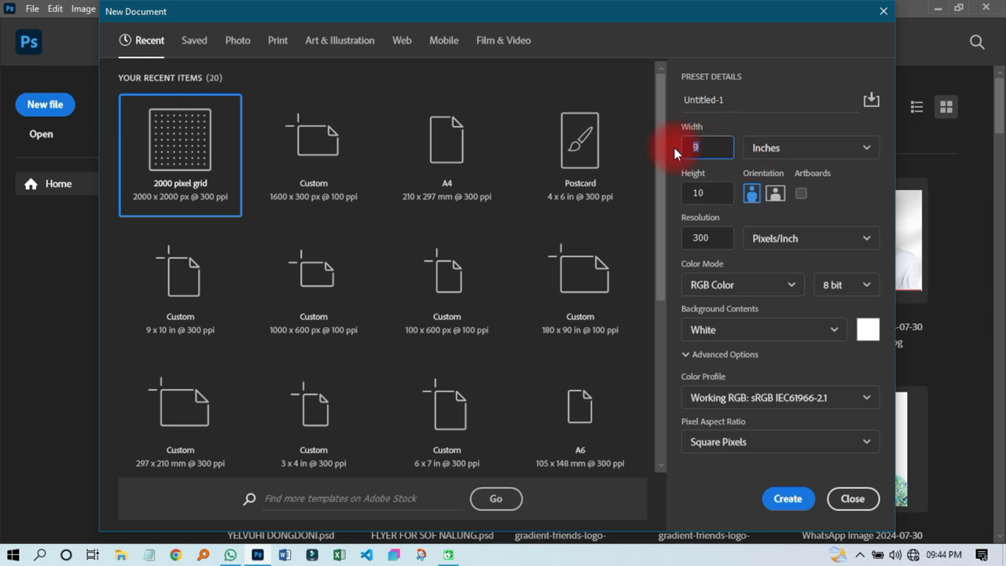
left_click(788, 498)
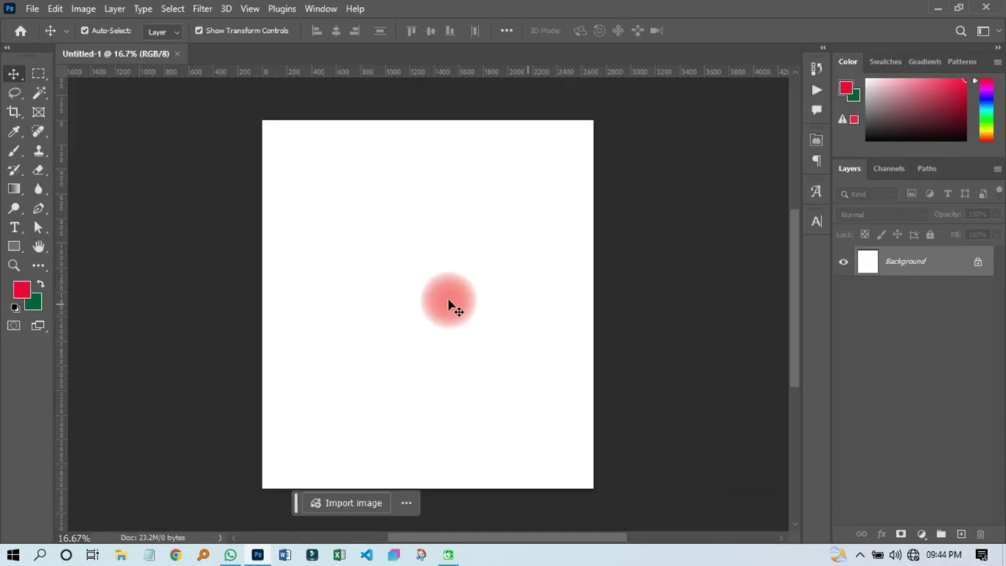
scroll(454, 307, "up", 1)
scroll(463, 306, "down", 3)
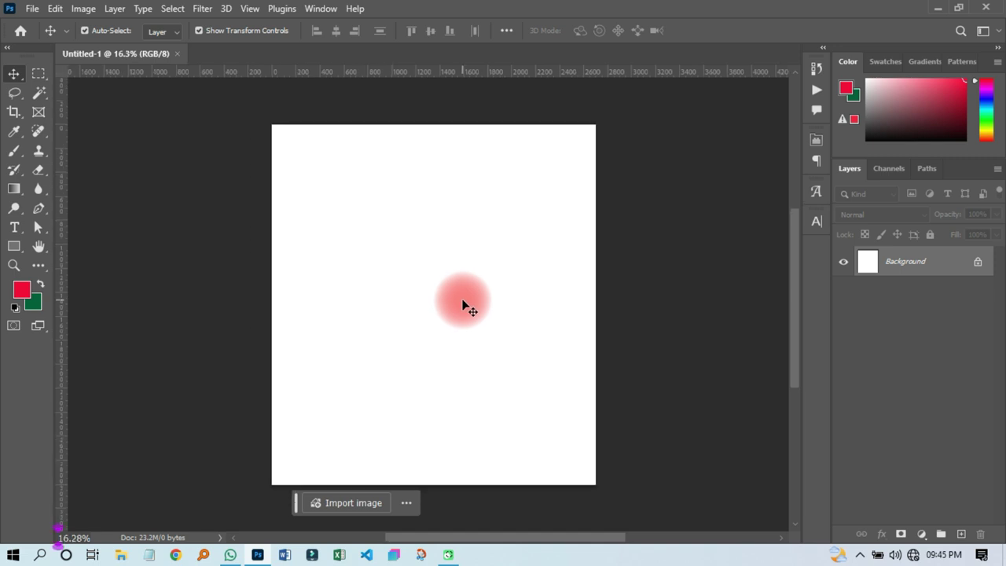
scroll(464, 307, "down", 1)
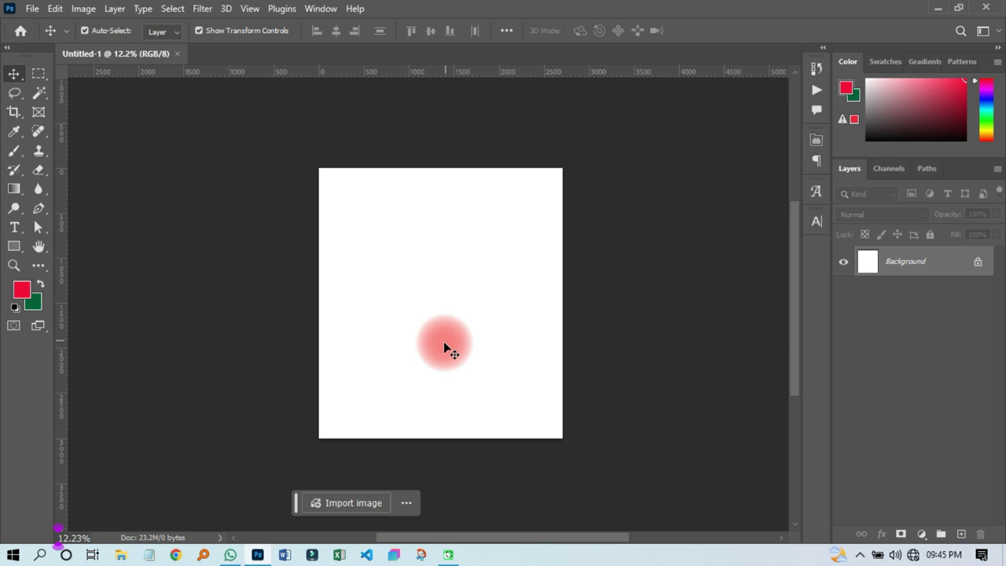
scroll(444, 341, "up", 2)
scroll(445, 341, "down", 1)
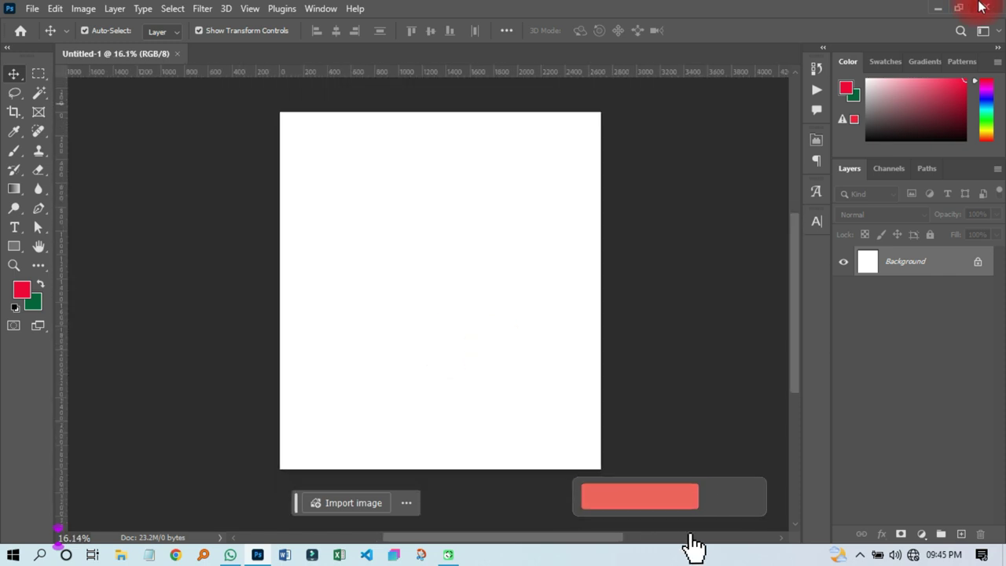
- Switch to the desktop, open the POLITICAL FLYER folder and look over the source files in it
left_click(939, 8)
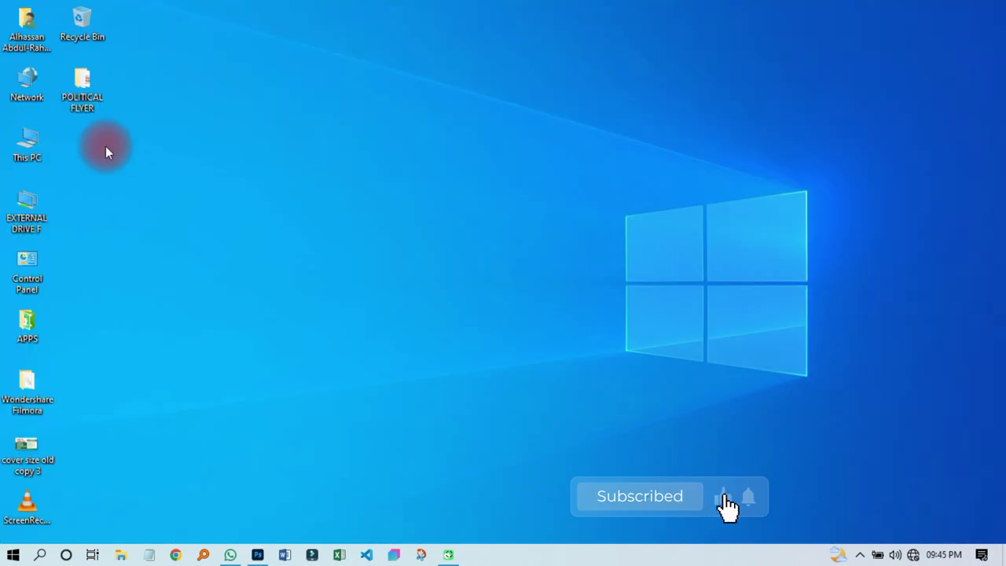
double_click(105, 97)
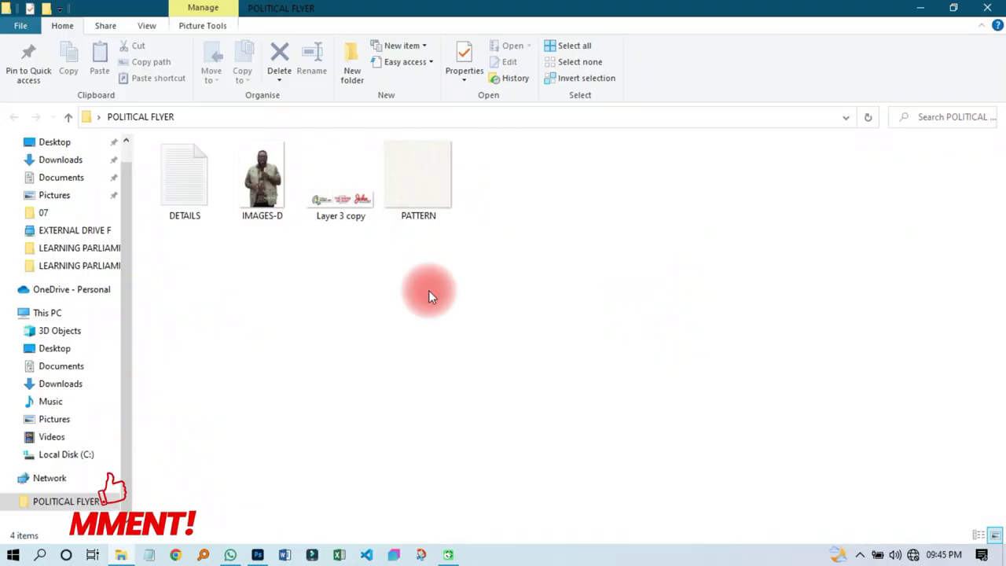
left_click_drag(163, 254, 581, 154)
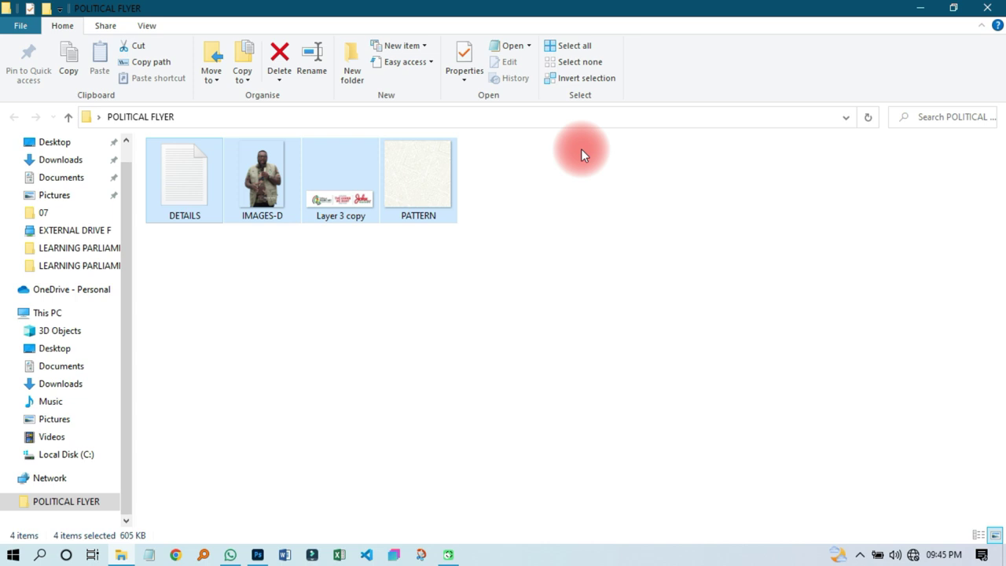
left_click_drag(460, 186, 427, 239)
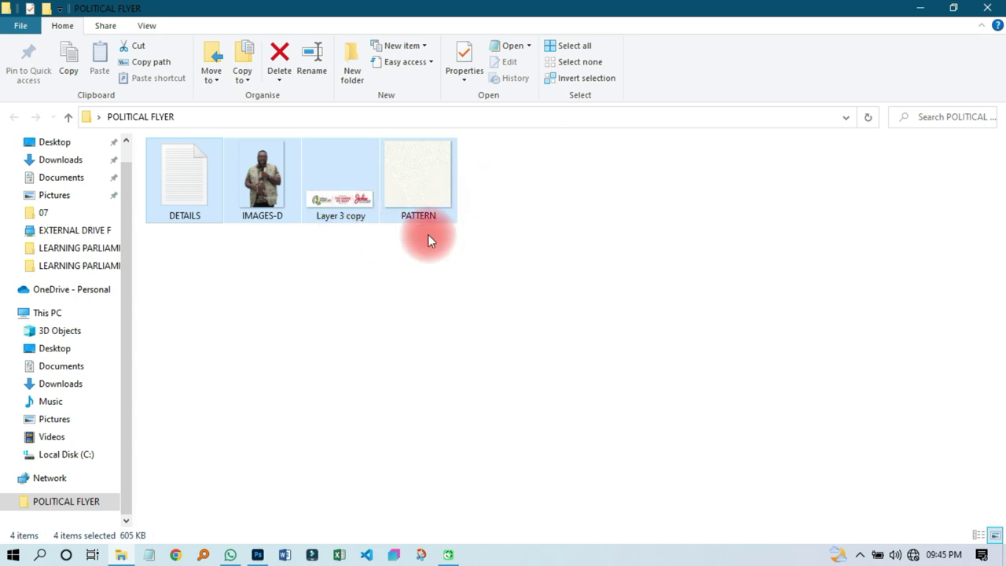
left_click(283, 285)
- Open the DETAILS text file and read through the flyer's wording, date, venue and organizer lines
double_click(169, 180)
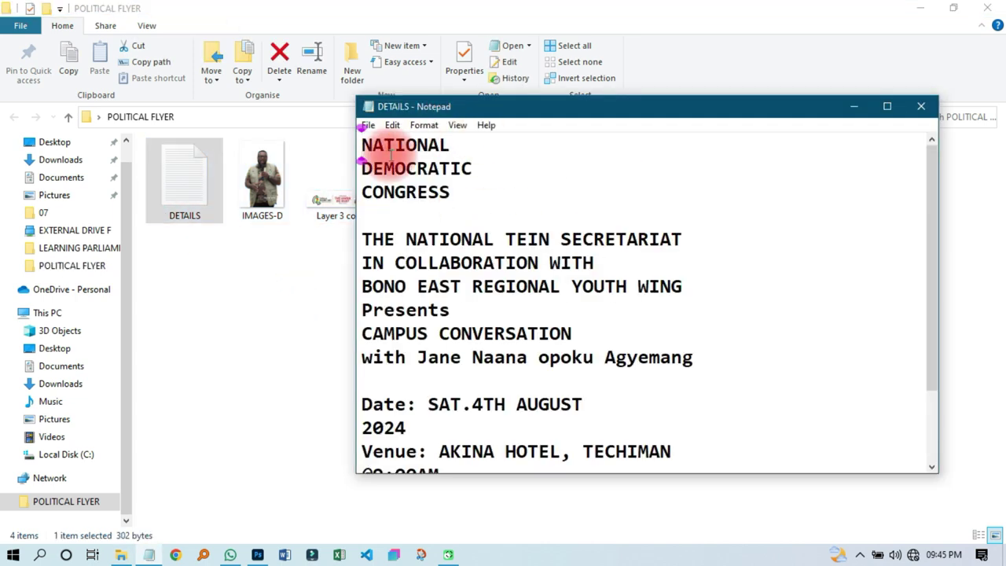
left_click(527, 358)
left_click(450, 425)
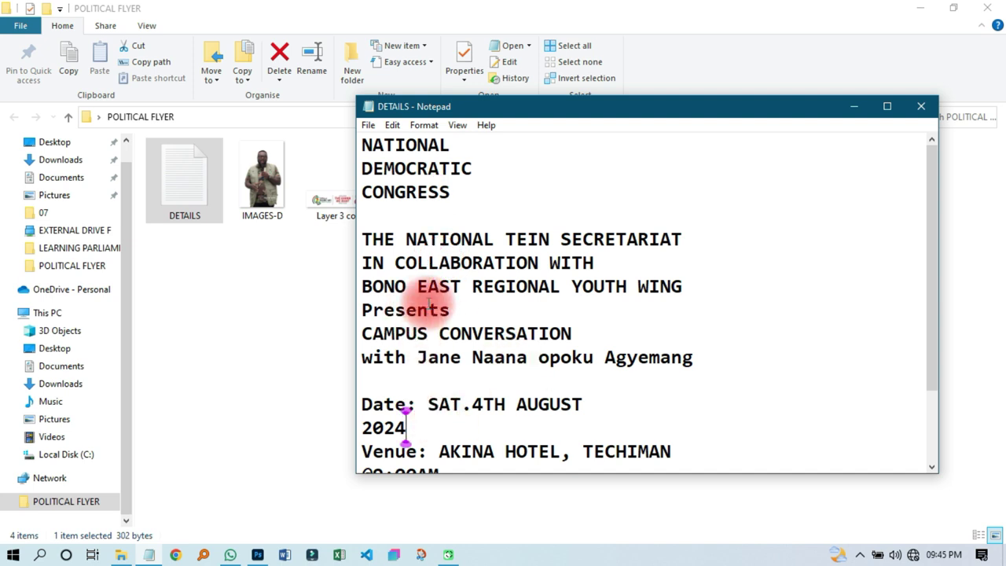
scroll(481, 380, "down", 2)
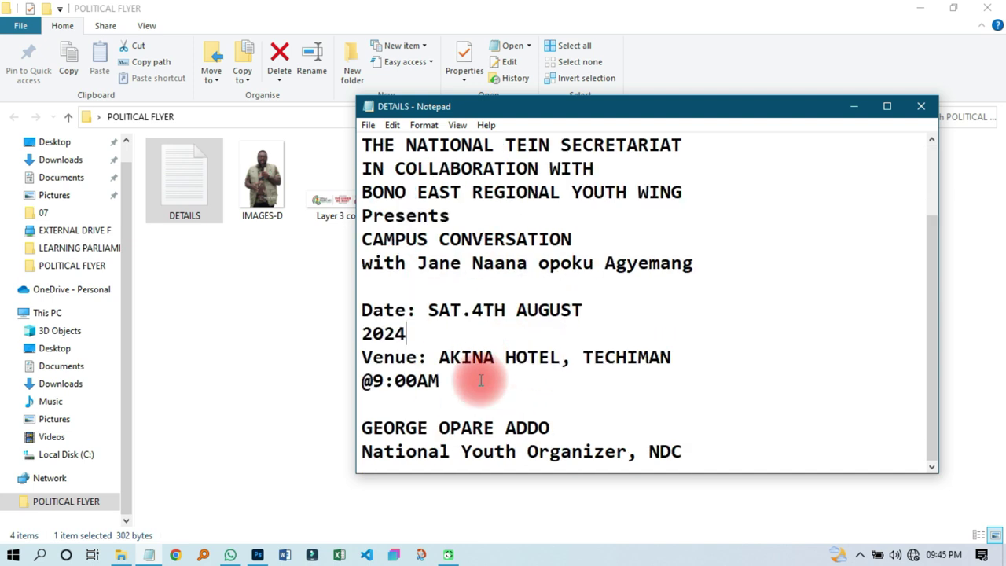
left_click(550, 404)
left_click(495, 428)
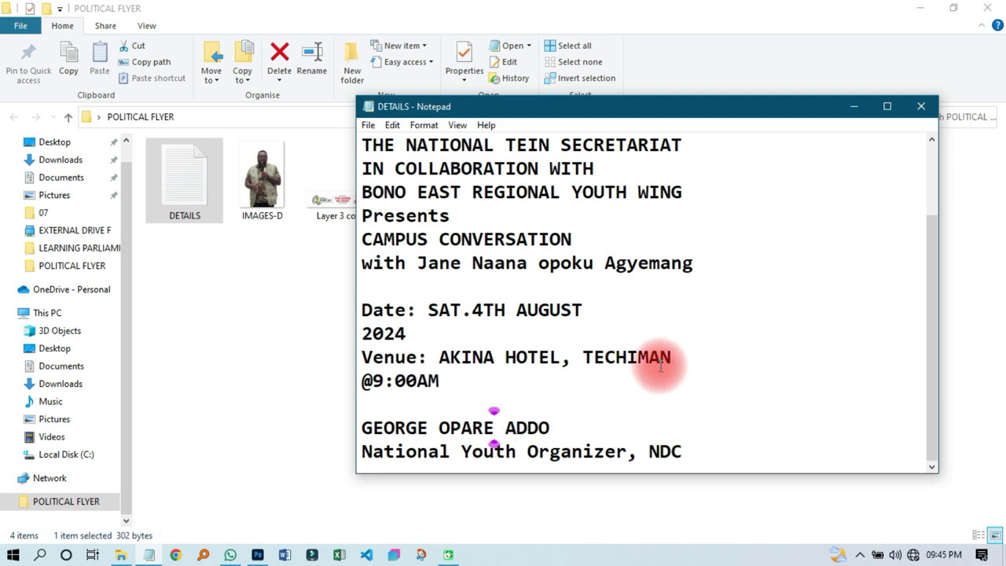
- Check the IMAGES-D photo and the Layer 3 copy logo image in the folder, and return to Photoshop
left_click(236, 180)
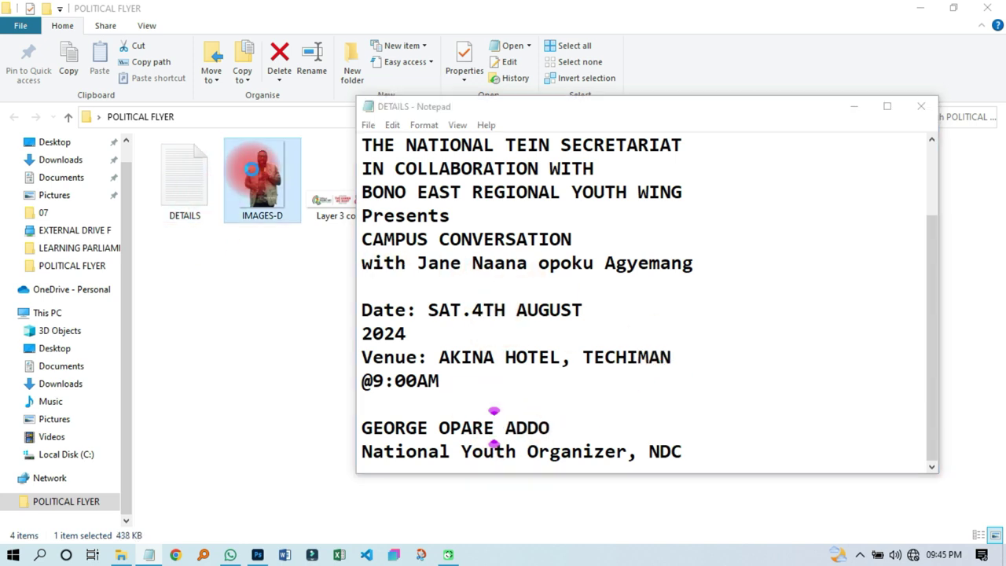
left_click(362, 204)
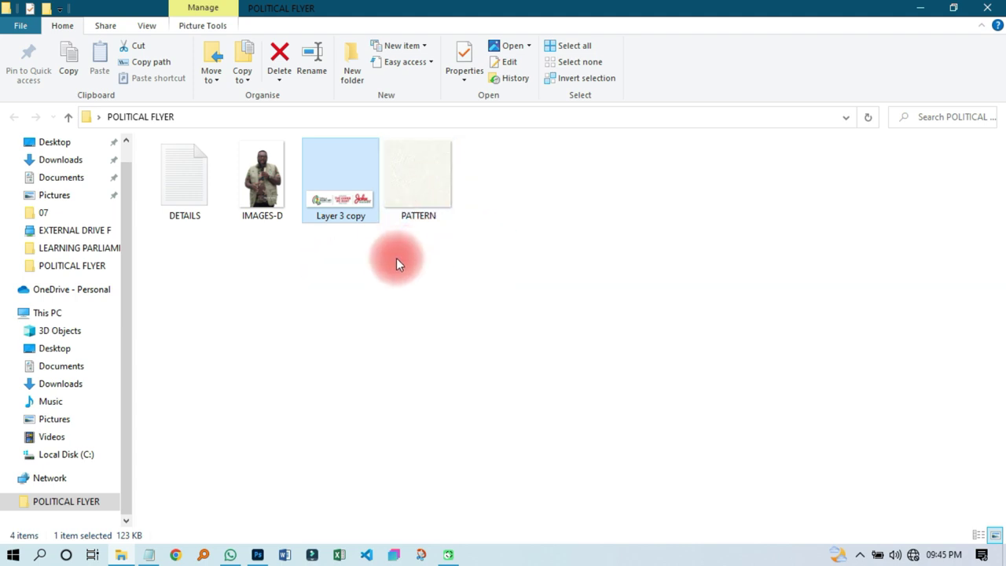
left_click(257, 554)
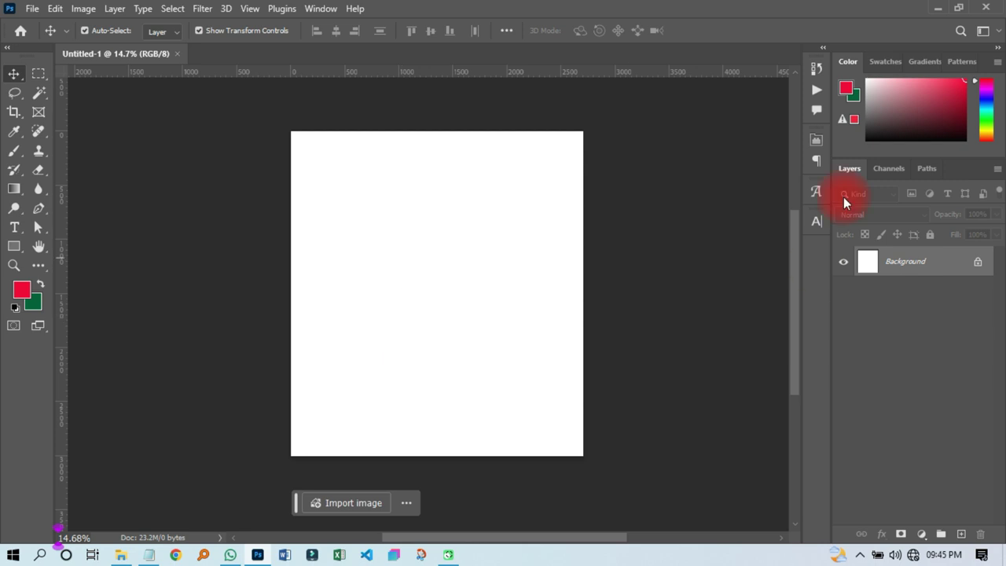
- Draw a red rectangle of about 3237 by 3430 px with the Rectangle tool, covering the whole canvas
left_click(15, 246)
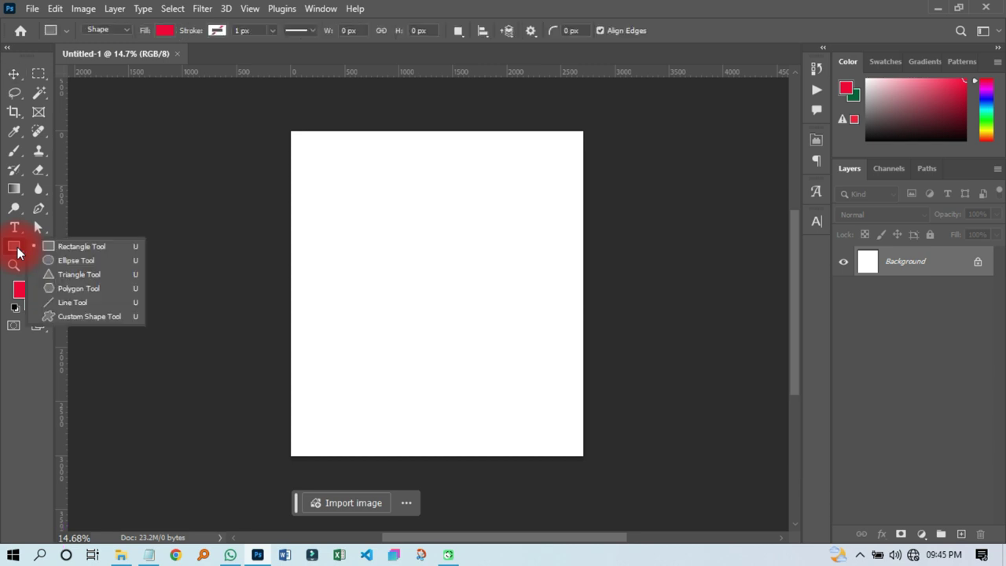
left_click(74, 246)
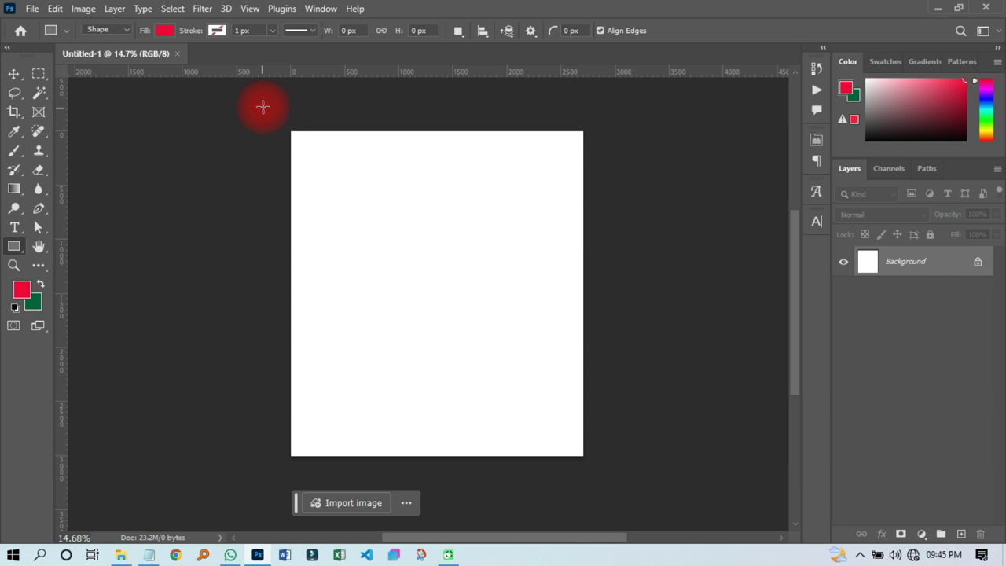
left_click_drag(264, 103, 615, 473)
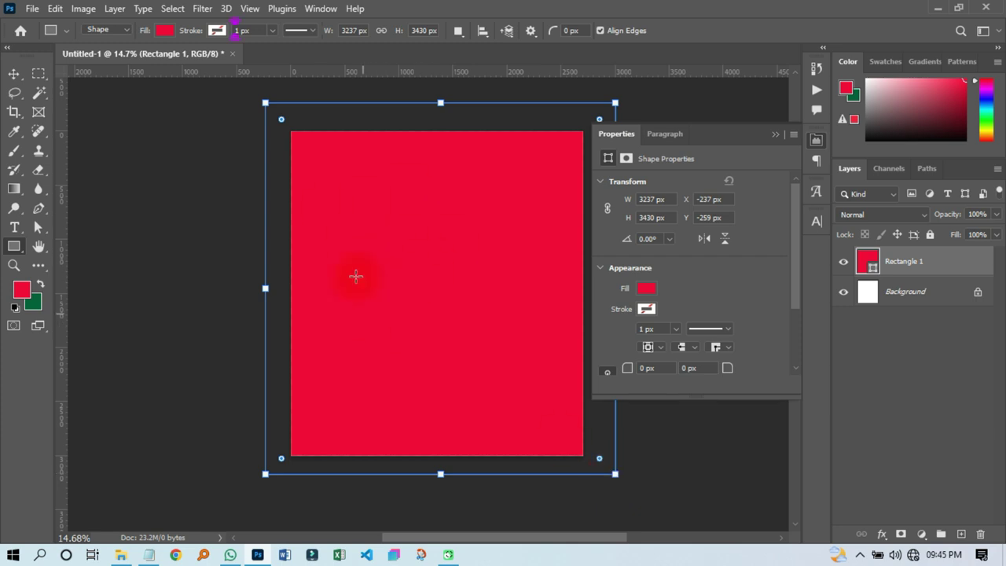
key("v")
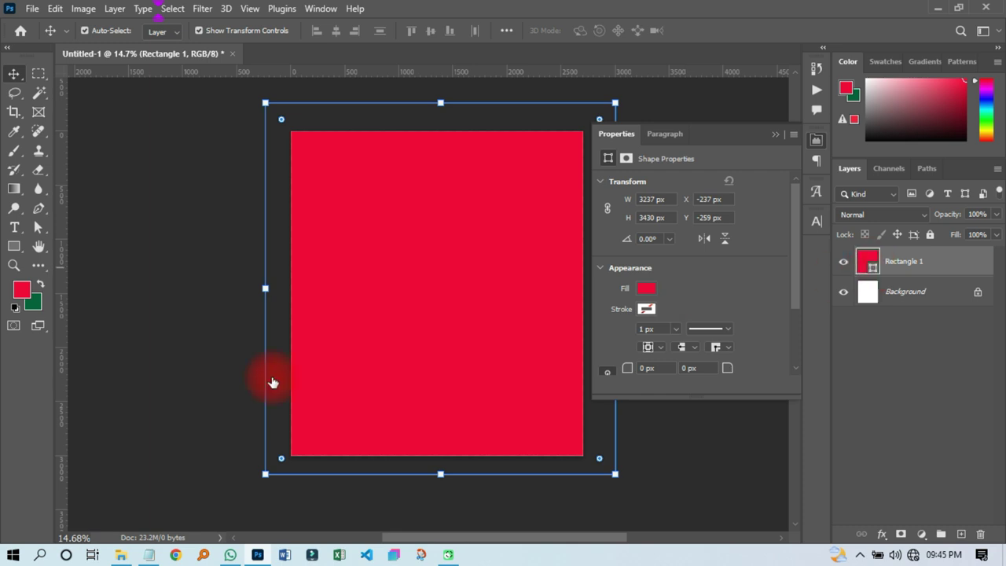
- Change the rectangle's fill to the dark green background color, 016436
left_click(33, 303)
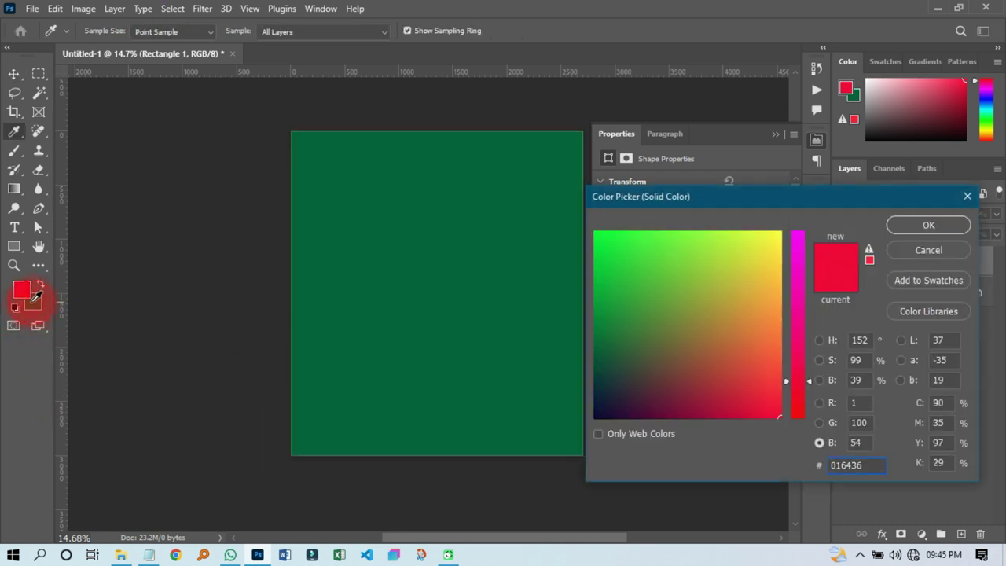
left_click(900, 224)
key("v")
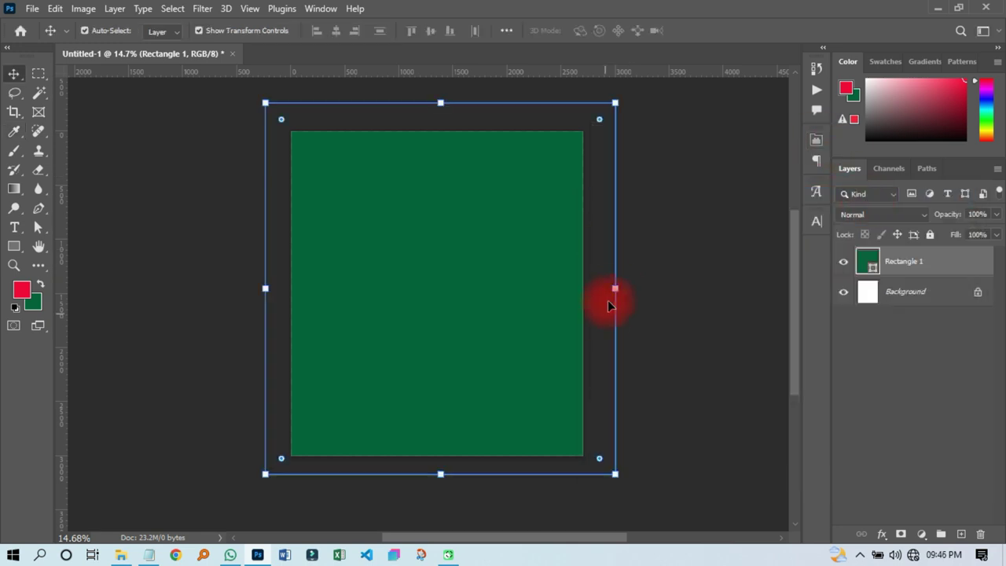
- Resize the green rectangle so that all four of its edges match the canvas edges
left_click_drag(620, 287, 585, 287)
left_click_drag(261, 288, 285, 292)
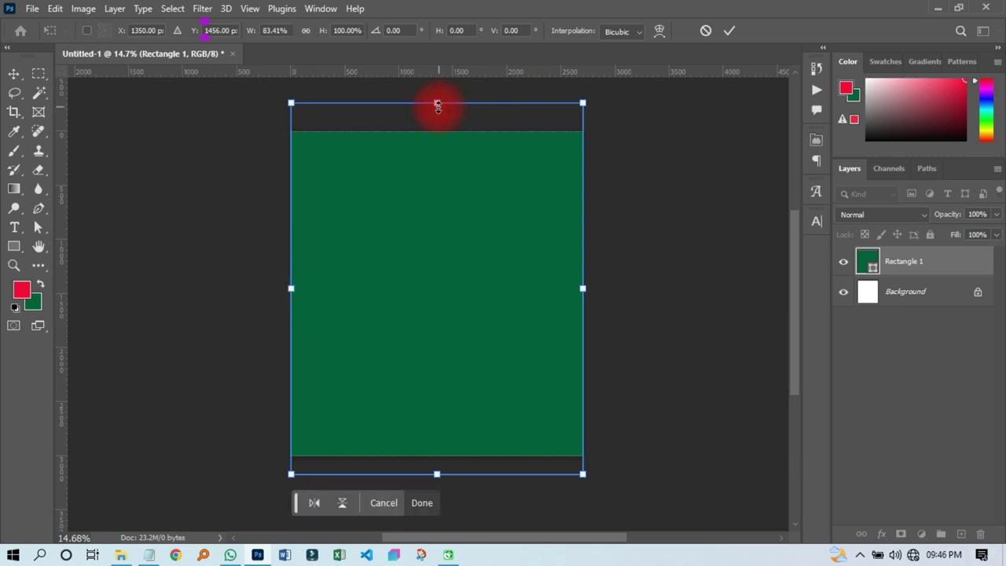
left_click_drag(437, 101, 438, 131)
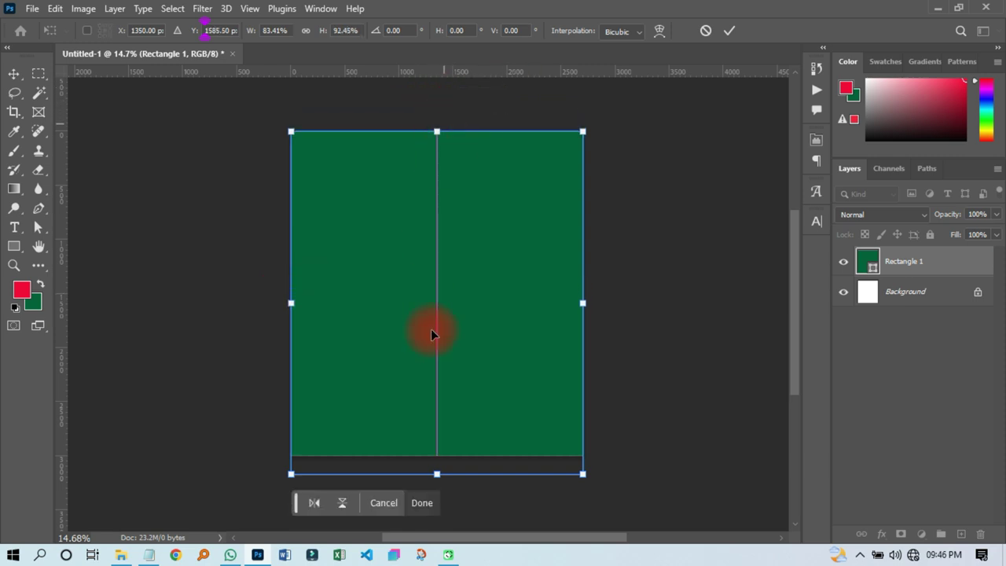
left_click_drag(442, 472, 445, 456)
left_click(729, 33)
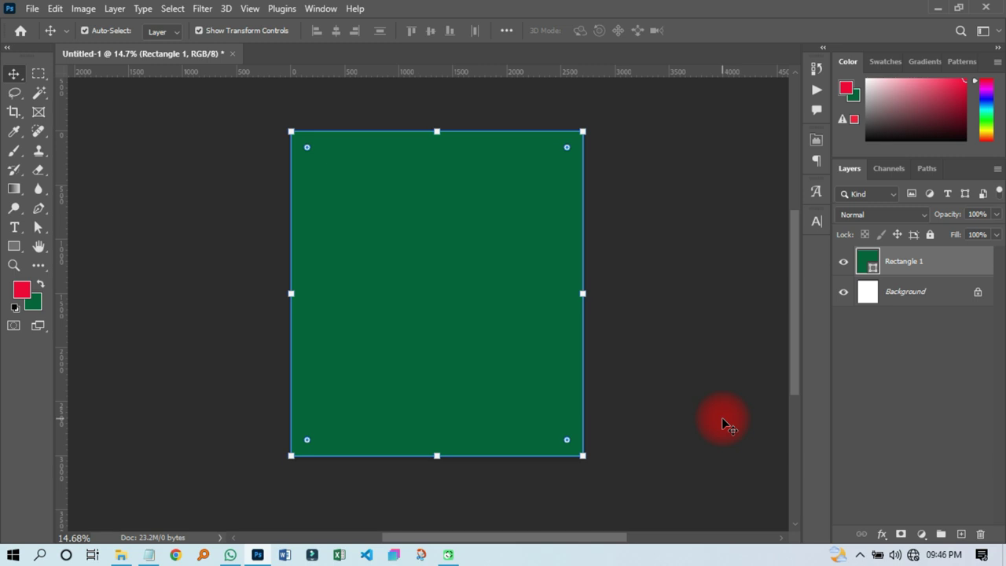
left_click(862, 555)
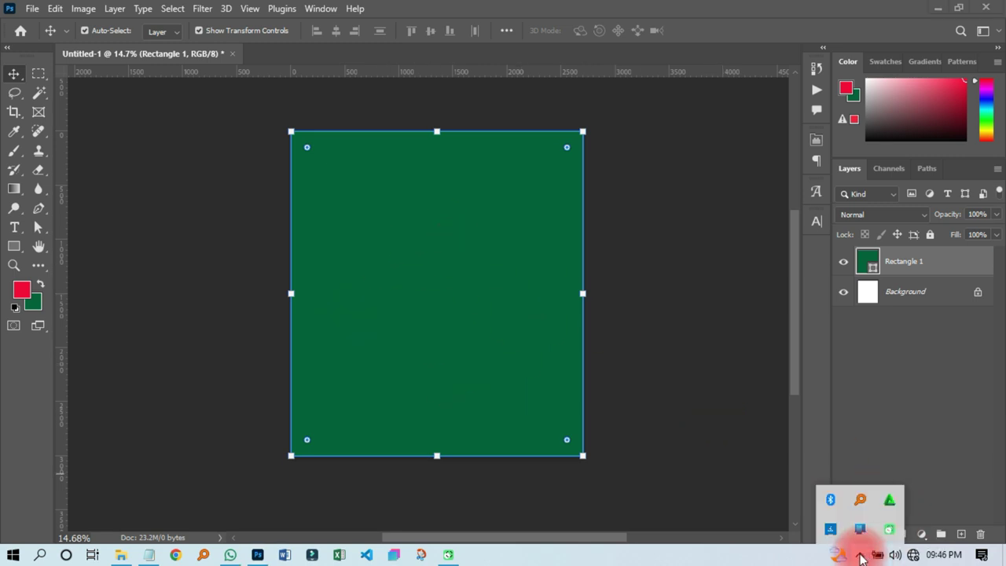
left_click(493, 274)
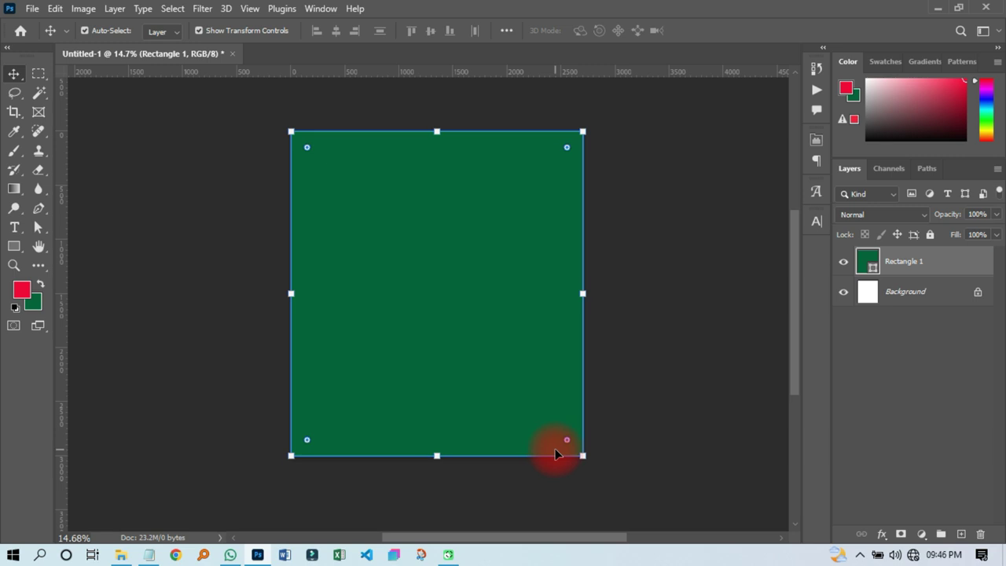
key("ctrl")
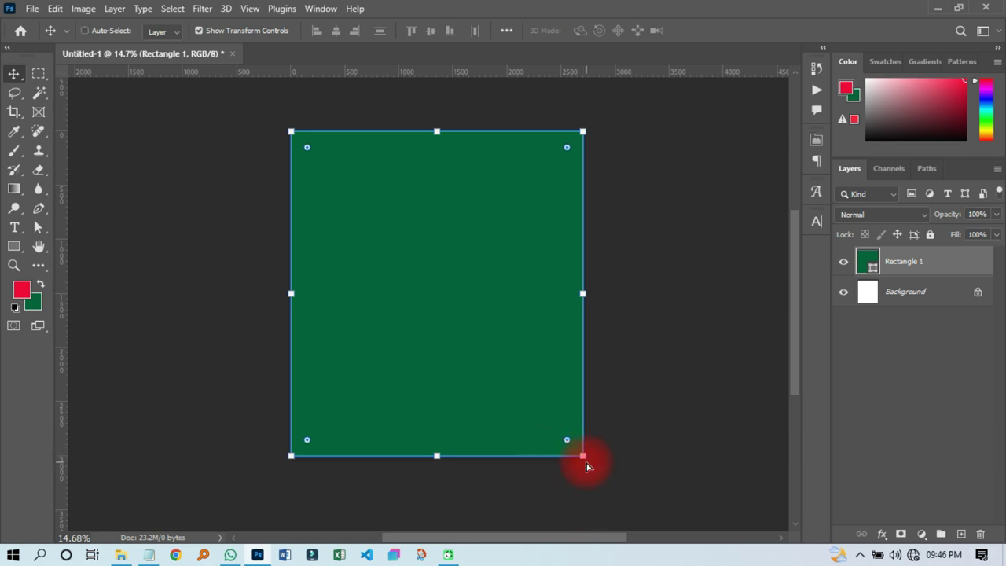
left_click_drag(581, 459, 312, 404)
left_click_drag(445, 267, 527, 304)
key("ctrl+z")
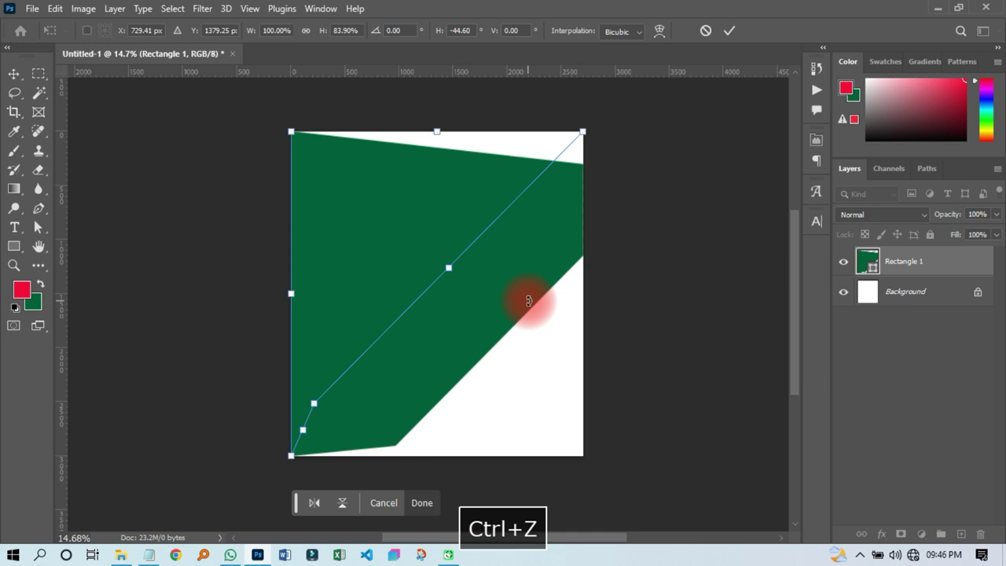
key("ctrl+z")
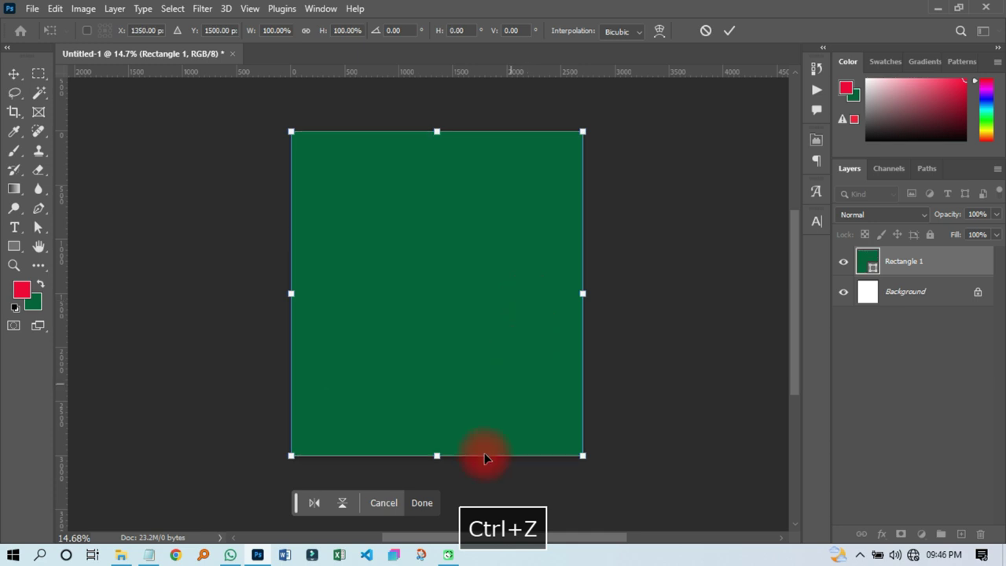
- Raise the green rectangle's bottom edge and distort its lower corners so the edge slants upward from lower left to right
left_click_drag(437, 455, 447, 362)
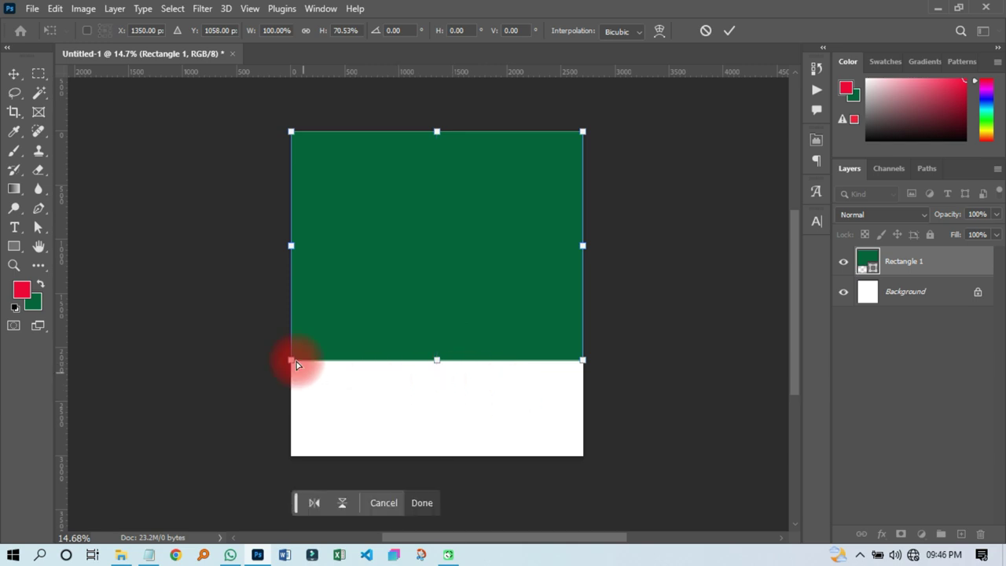
left_click_drag(585, 359, 612, 251)
left_click_drag(291, 359, 274, 444)
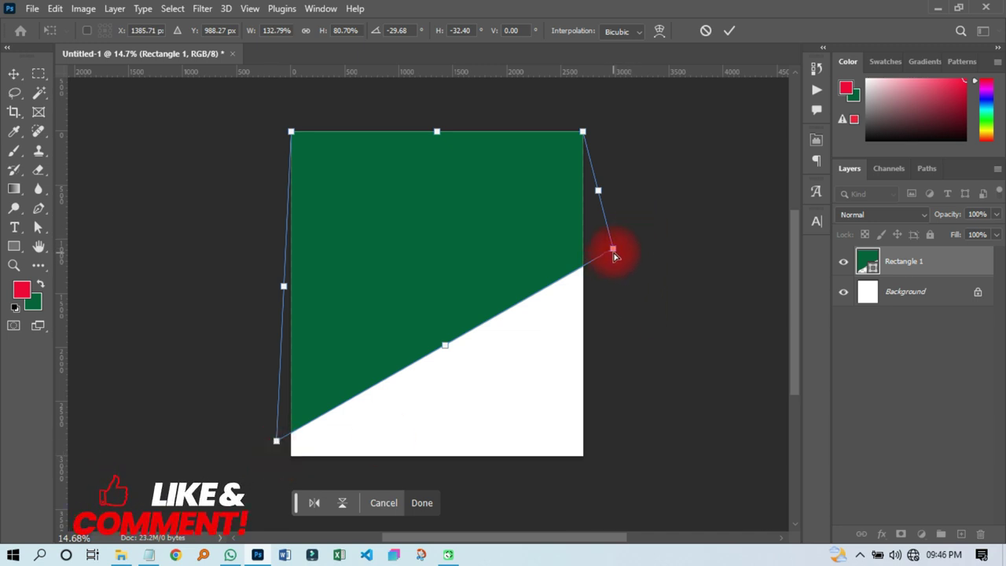
left_click_drag(614, 250, 612, 272)
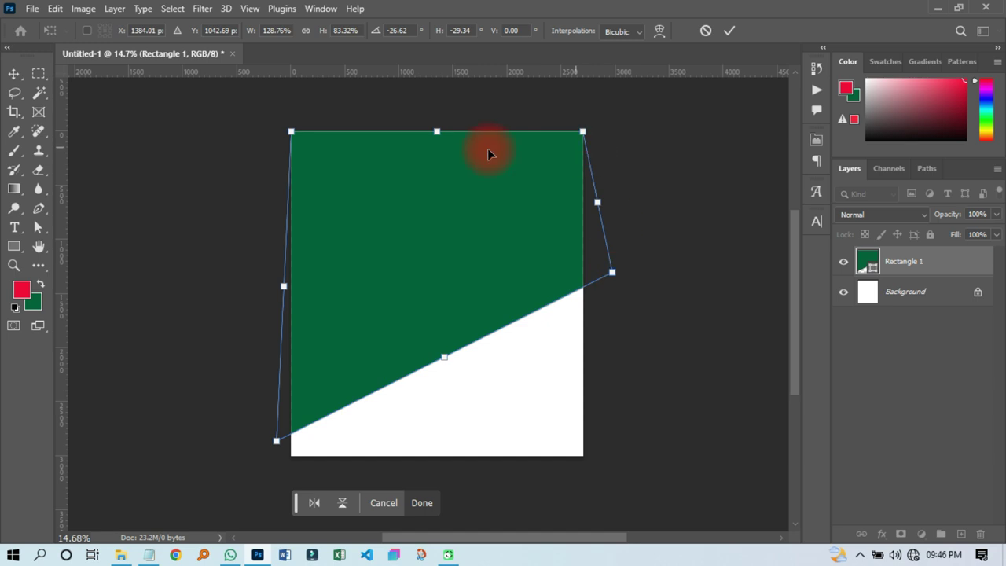
- Extend the green shape's top and right edges beyond the canvas and apply the transformation
left_click_drag(438, 132, 428, 93)
left_click_drag(595, 186, 603, 183)
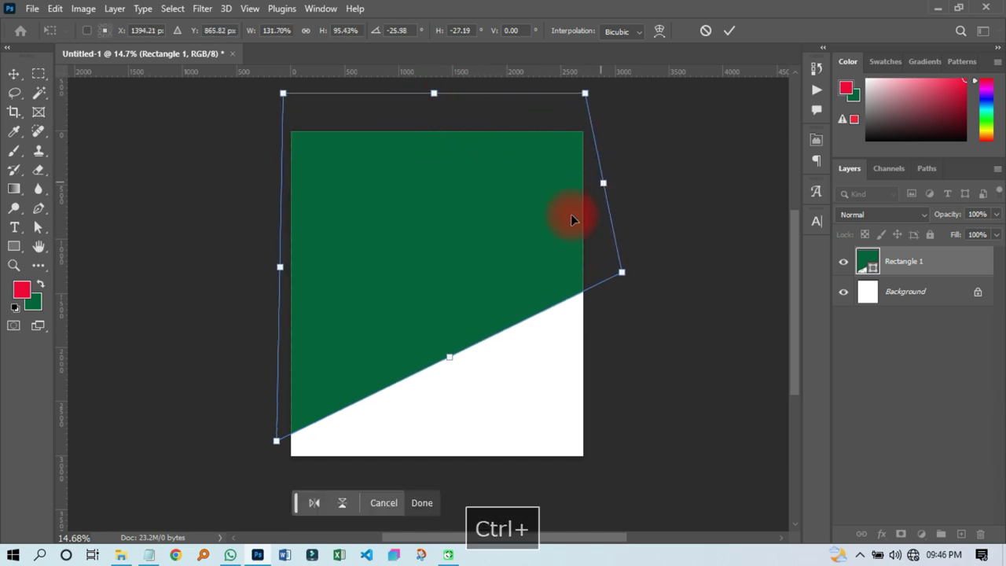
left_click(485, 340)
left_click(728, 31)
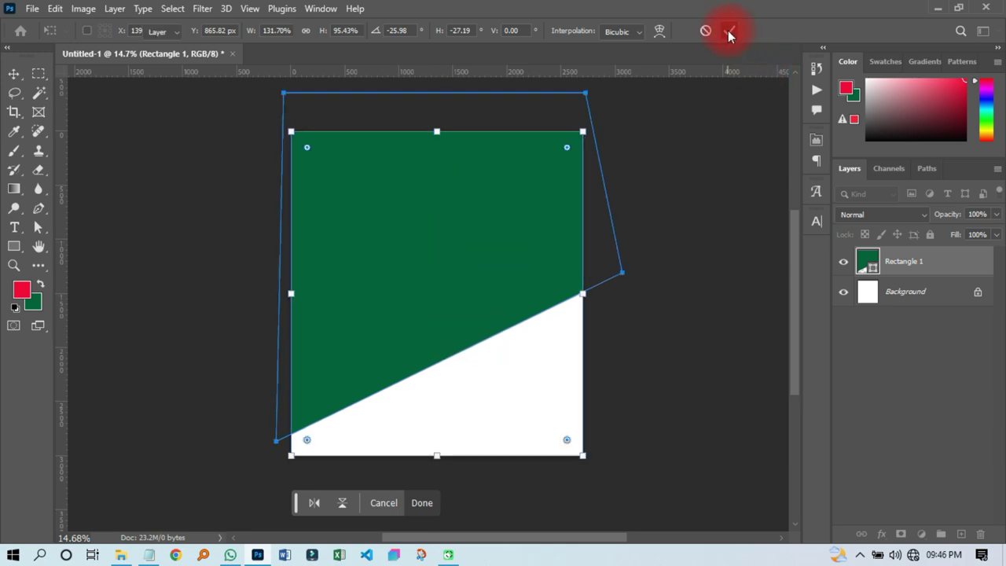
- Duplicate the Rectangle 1 layer under the name Rectangle 1 copy
left_click(933, 257)
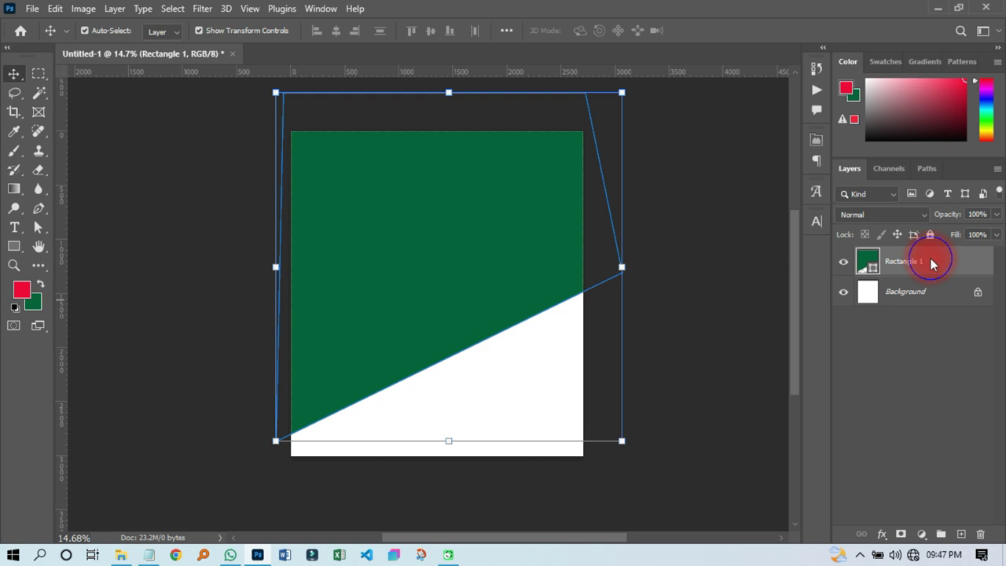
right_click(932, 264)
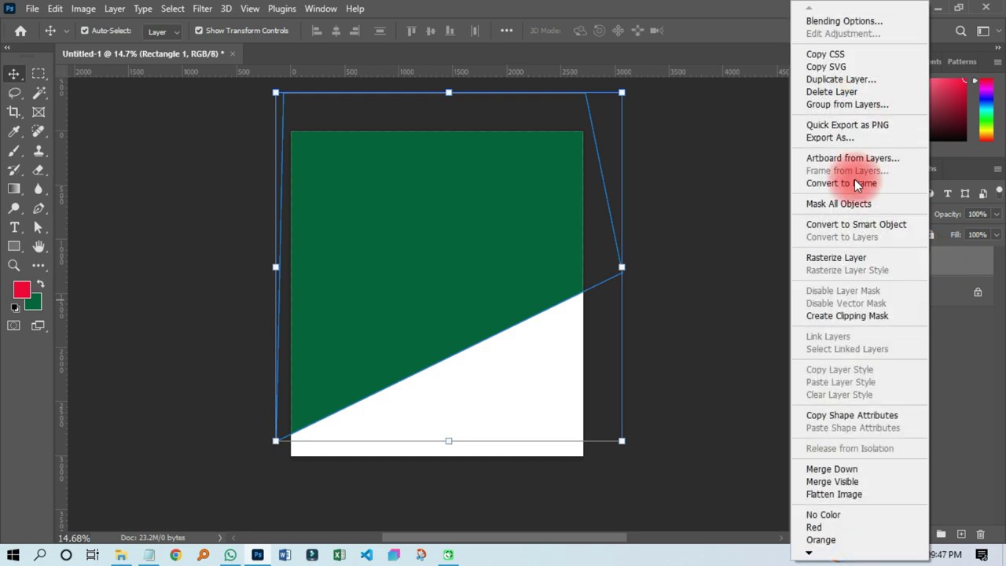
left_click(828, 80)
left_click(633, 140)
- Change the fill of the lower shape, Rectangle 1, to the red foreground color, ff0033
left_click(897, 303)
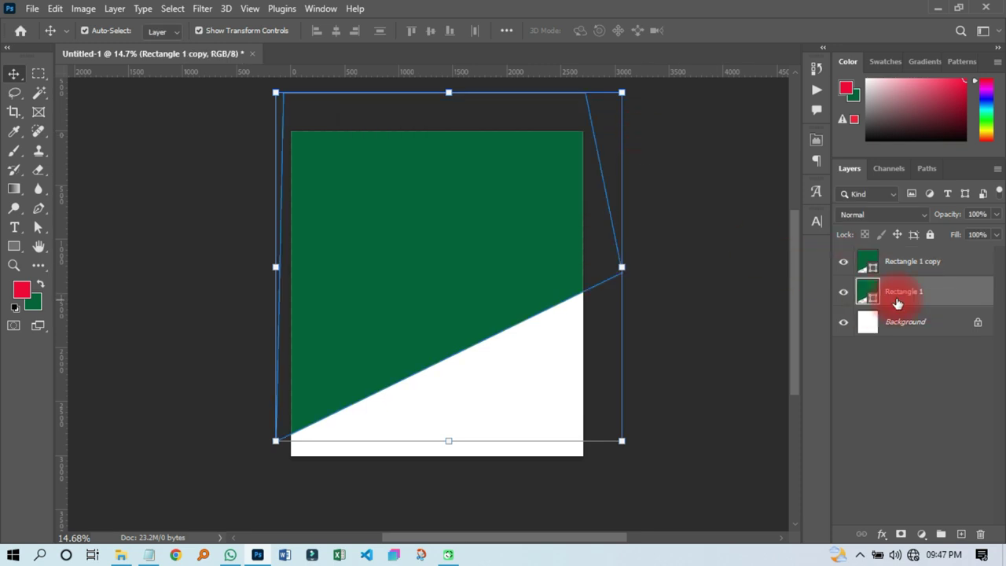
left_click(868, 299)
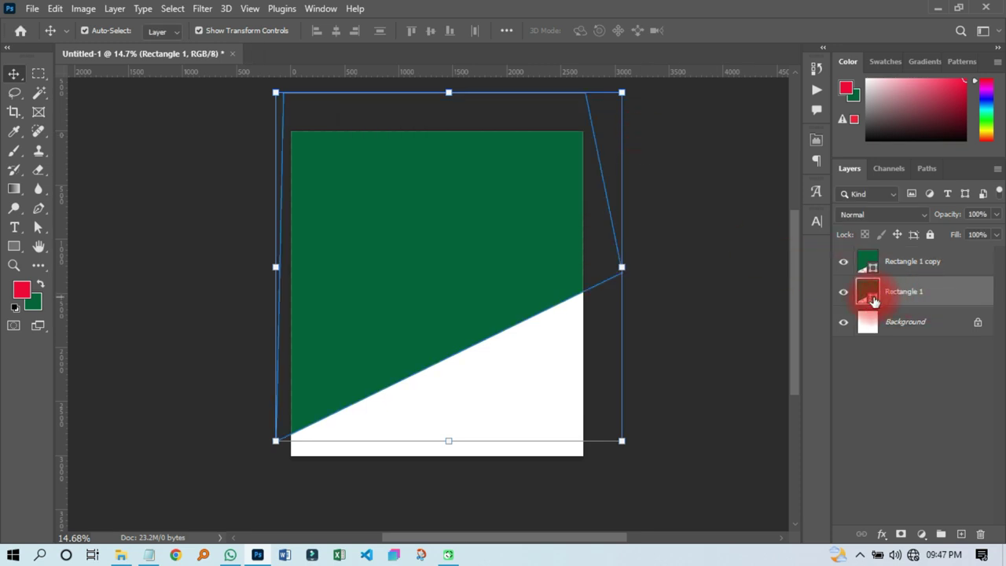
double_click(868, 299)
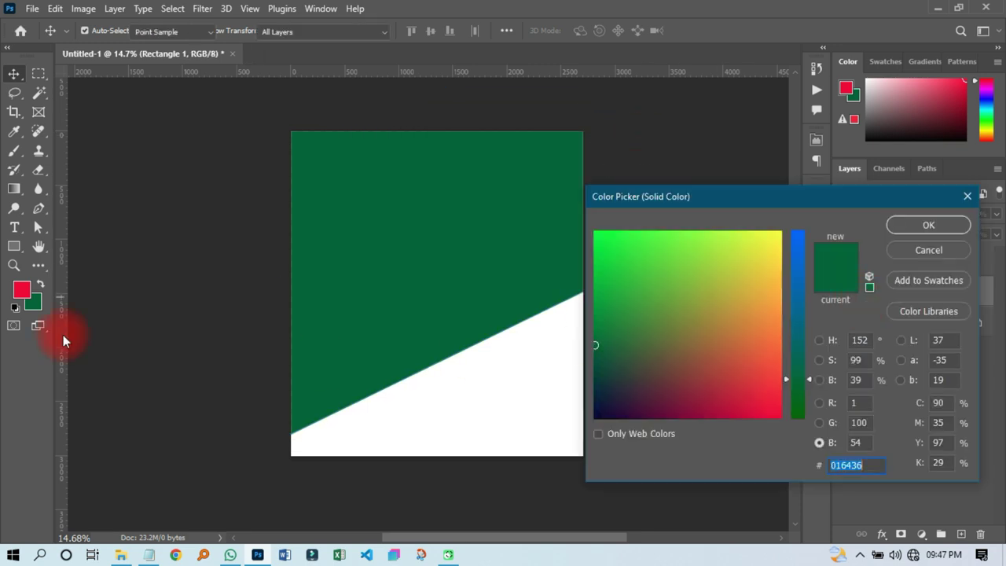
left_click(22, 287)
left_click(929, 228)
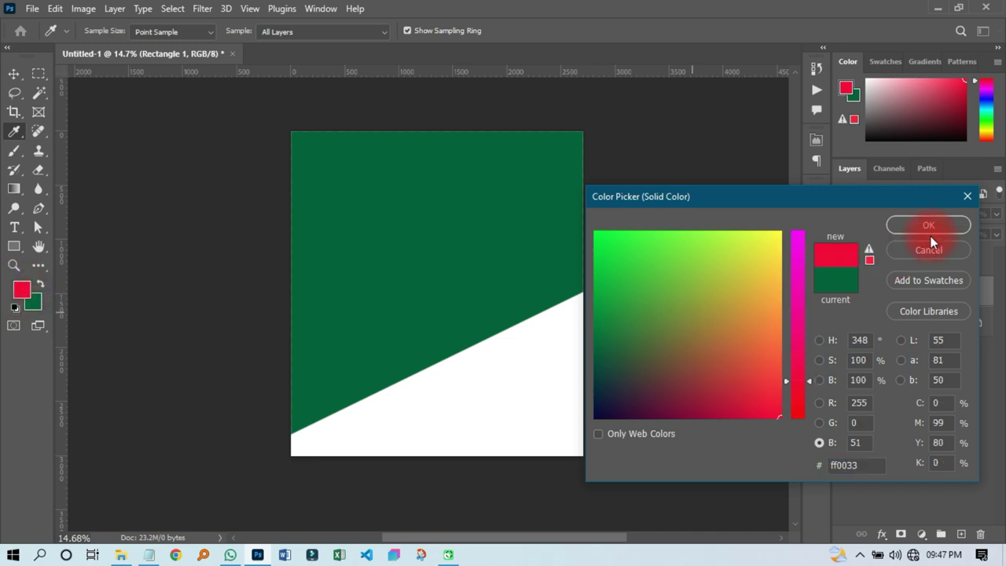
- Move the red shape down, rotate it about -11 degrees and widen it to about 113% to form a tapered band below the green
left_click_drag(425, 313, 428, 334)
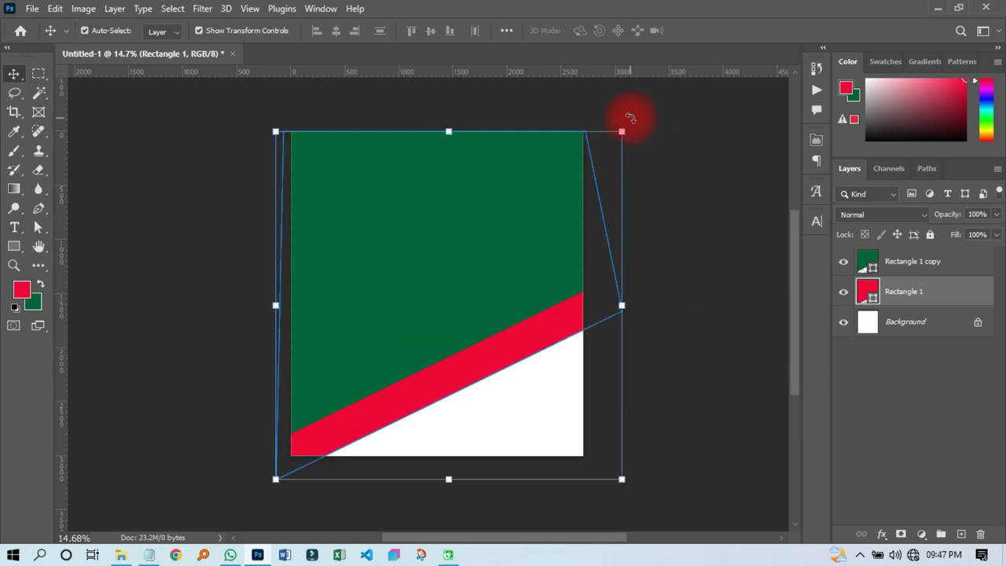
left_click_drag(630, 117, 588, 79)
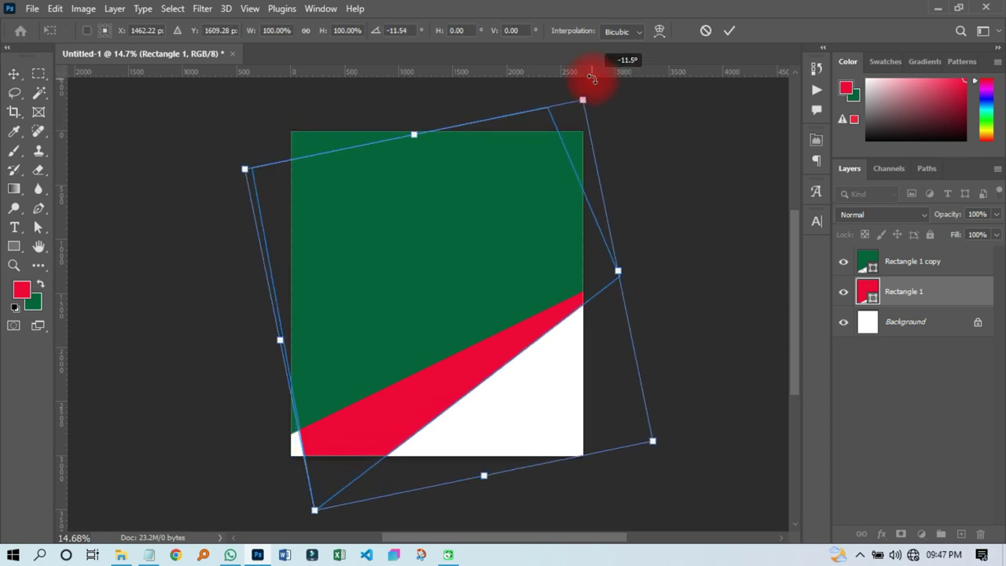
left_click_drag(279, 335, 232, 355)
left_click(728, 30)
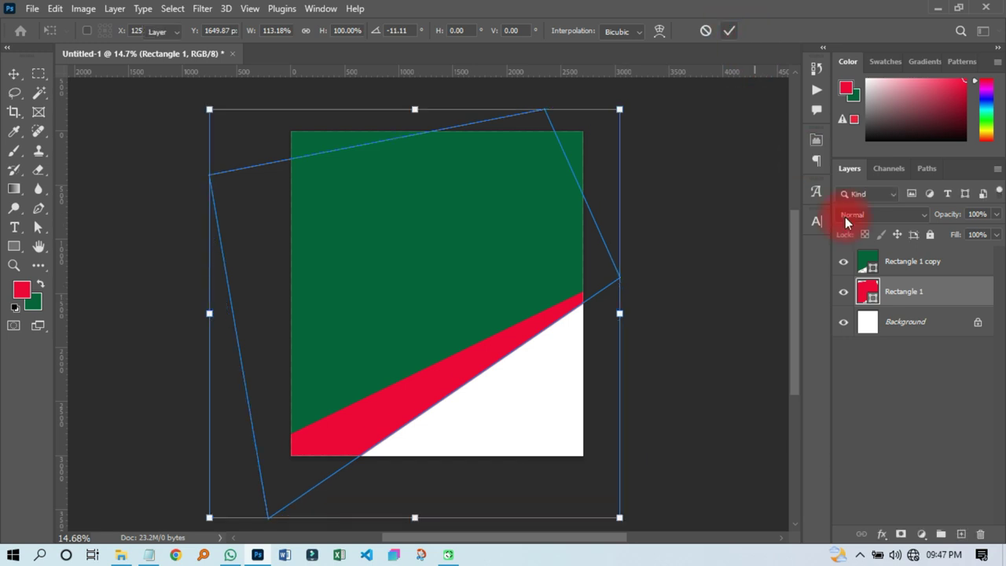
- Move the green and red shapes up together, leaving a larger white area at the bottom, and deselect them
left_click(912, 265, "shift")
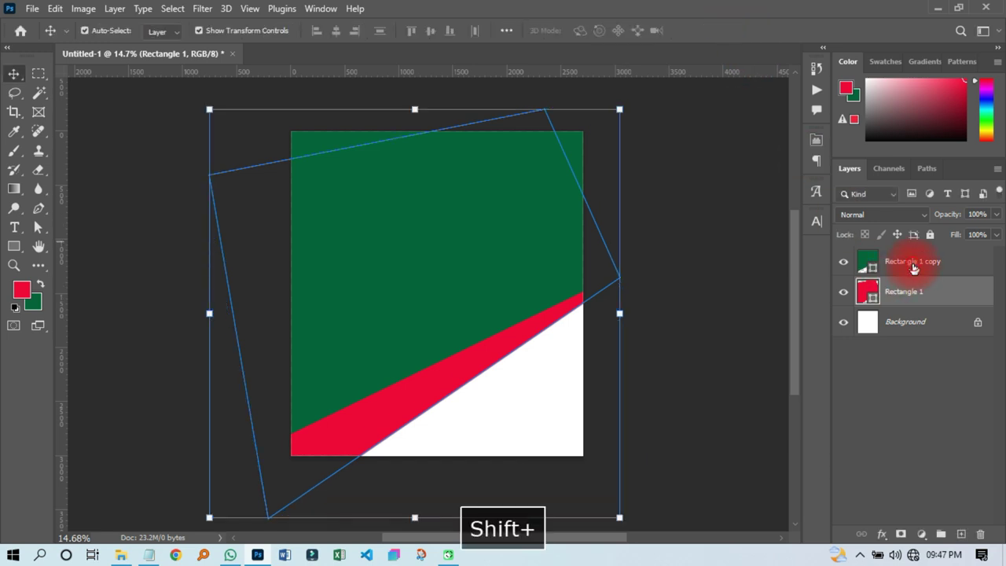
left_click_drag(472, 290, 442, 232)
left_click(739, 320, "ctrl")
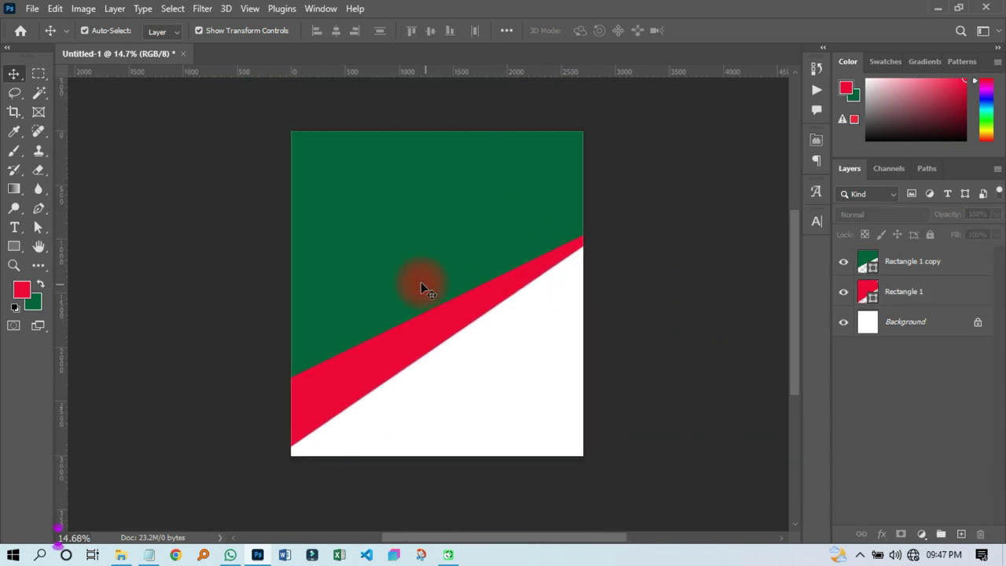
scroll(421, 289, "up", 2)
scroll(420, 302, "down", 1)
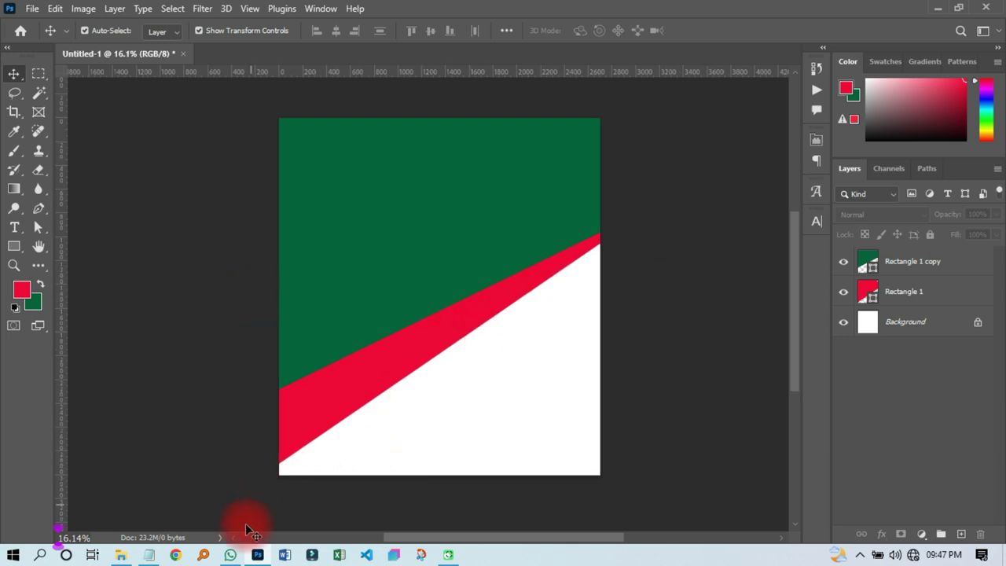
- Switch to the DETAILS file in Notepad and copy the heading NATIONAL DEMOCRATIC CONGRESS
left_click(149, 554)
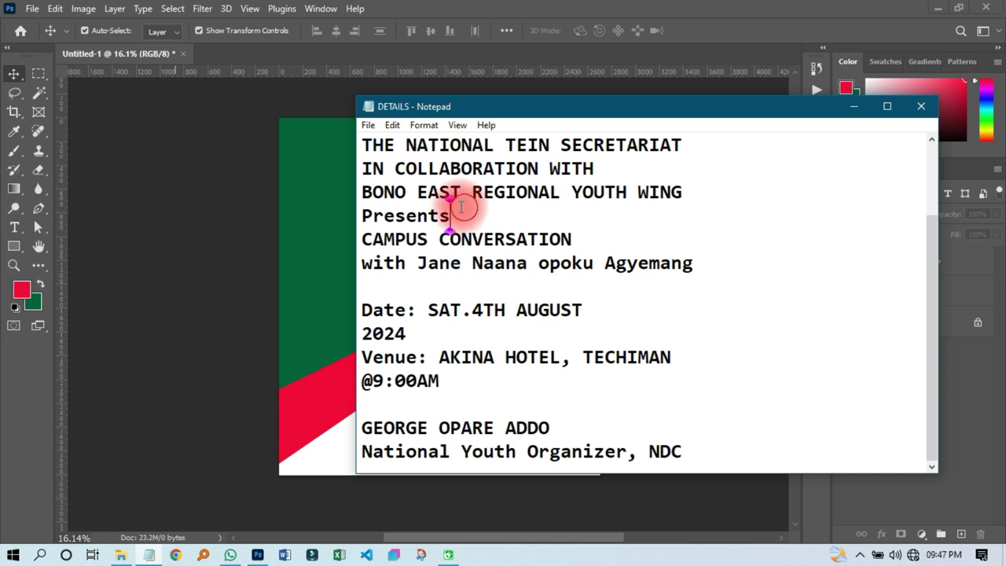
left_click_drag(363, 144, 596, 147)
scroll(584, 184, "up", 2)
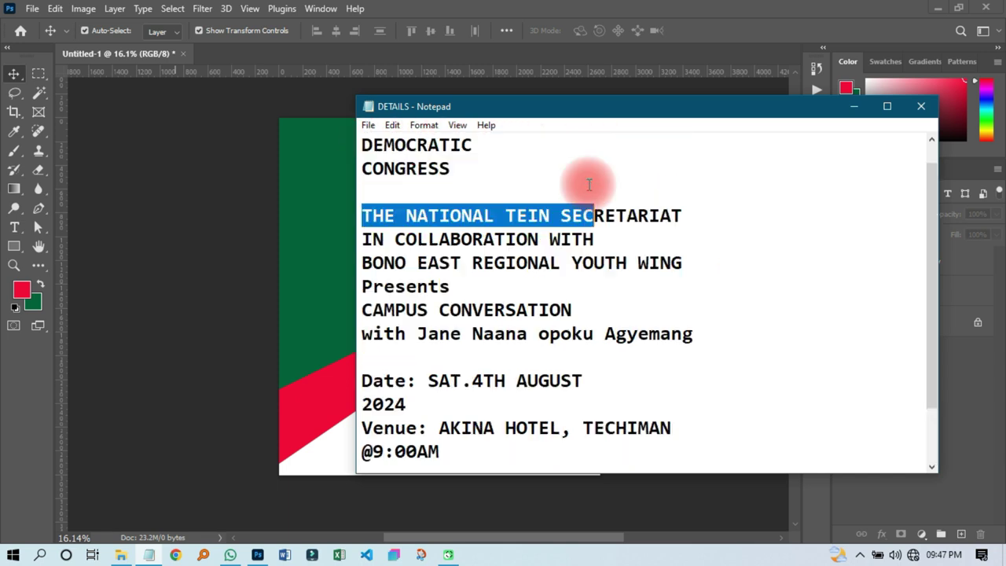
left_click_drag(450, 206, 337, 139)
right_click(422, 162)
left_click(431, 189)
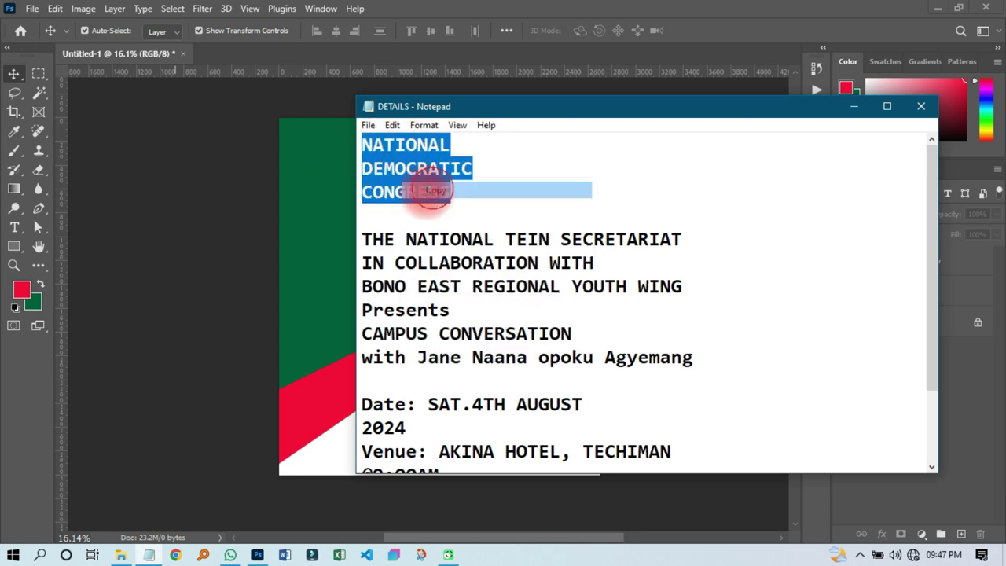
- Return to Photoshop and paste NATIONAL DEMOCRATIC CONGRESS as a new text layer in the upper green area
left_click(169, 226)
key("t")
left_click(441, 161)
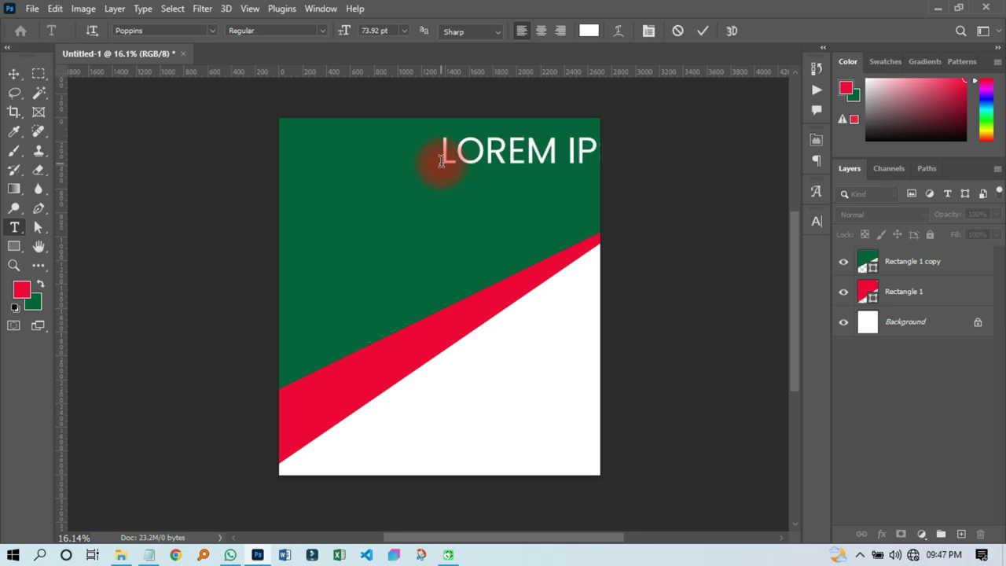
right_click(441, 163)
left_click(463, 212)
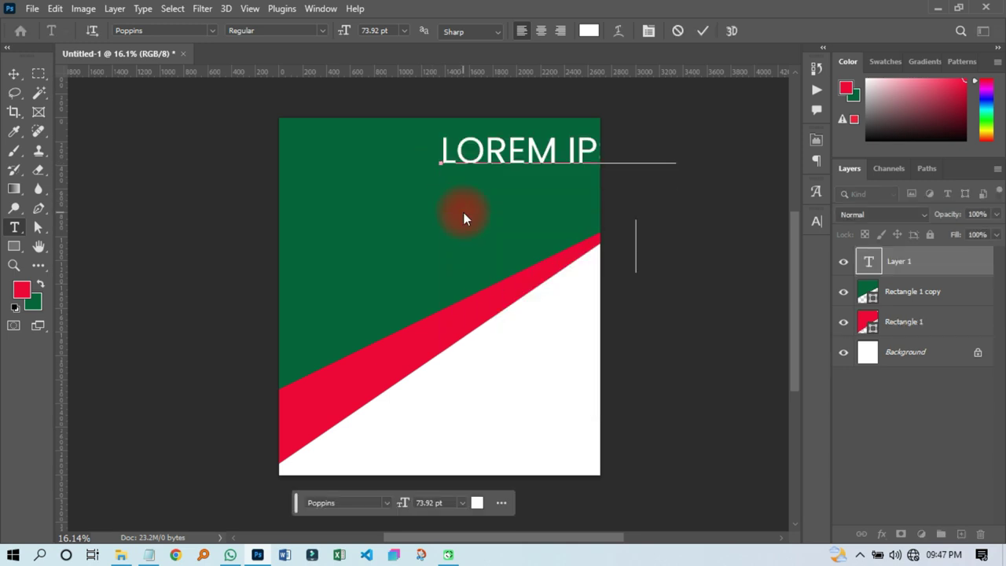
left_click(14, 73)
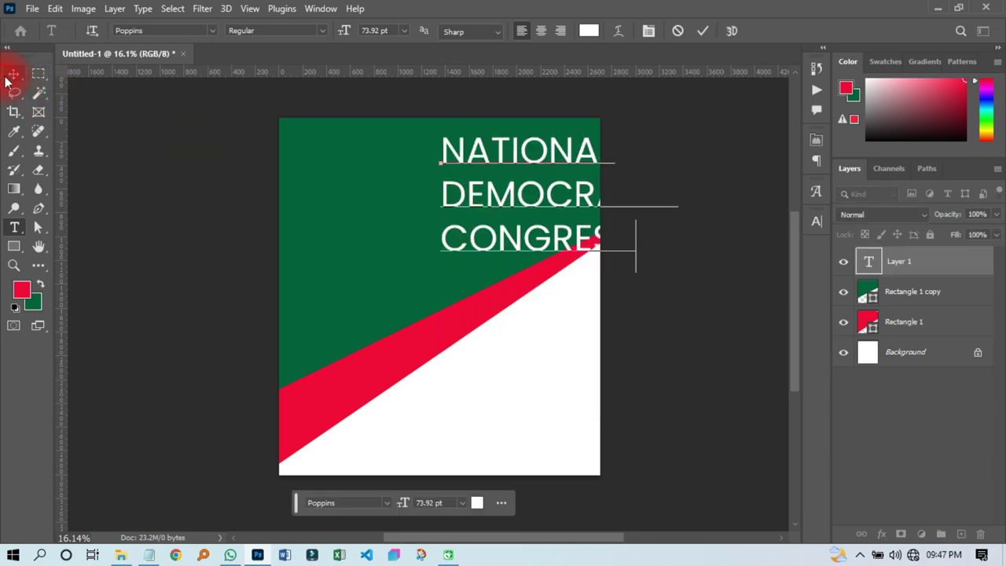
- Set the heading text's font size to 14 pt and move it up near the top center of the flyer
left_click(552, 196)
left_click(817, 223)
left_click(820, 225)
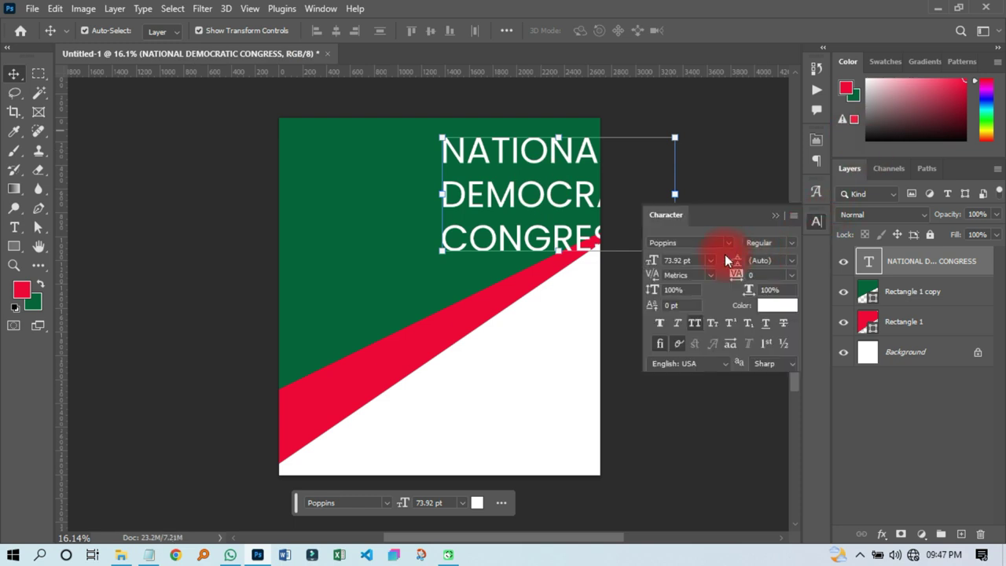
left_click(709, 260)
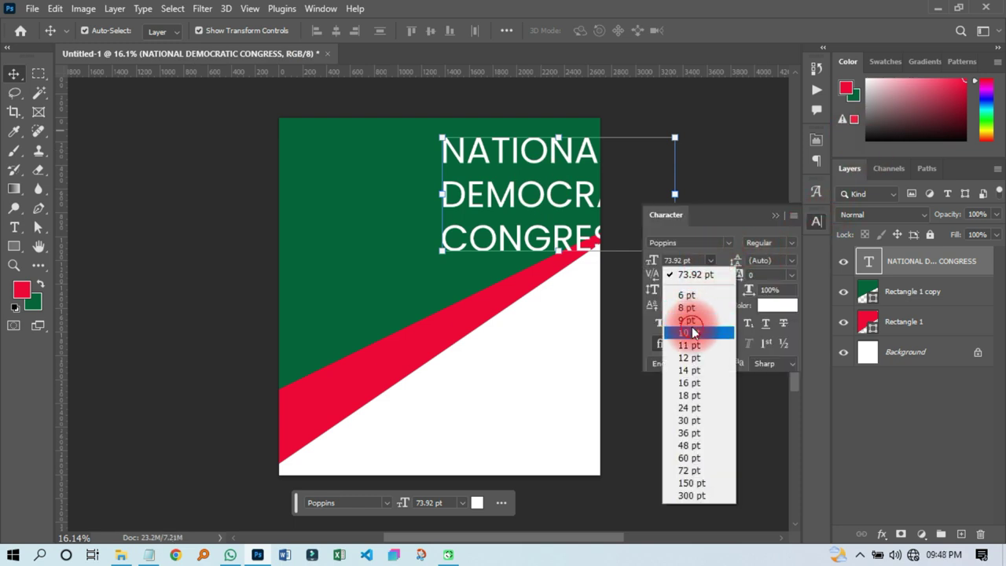
left_click(690, 329)
left_click(657, 259)
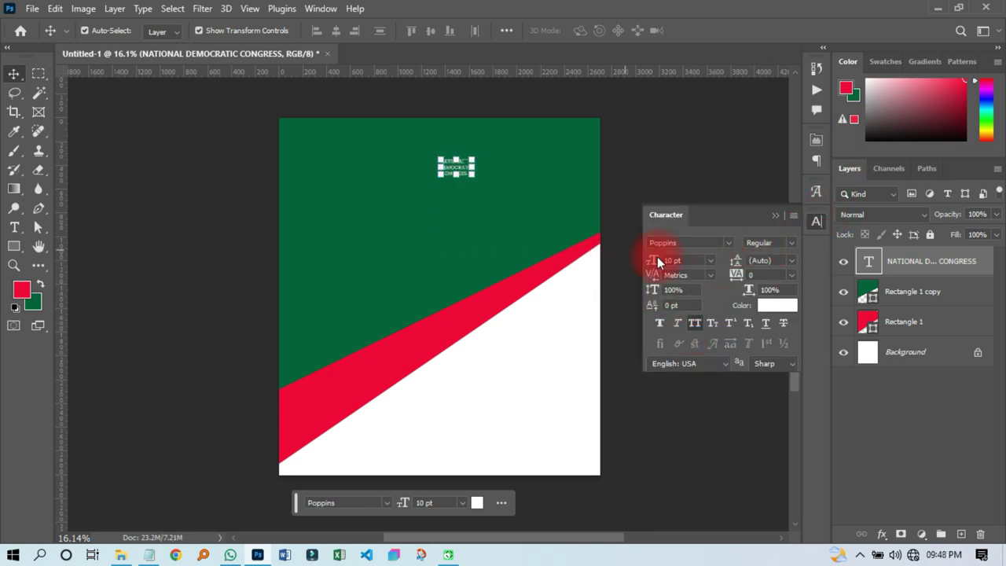
left_click(710, 260)
left_click(692, 362)
left_click(456, 168)
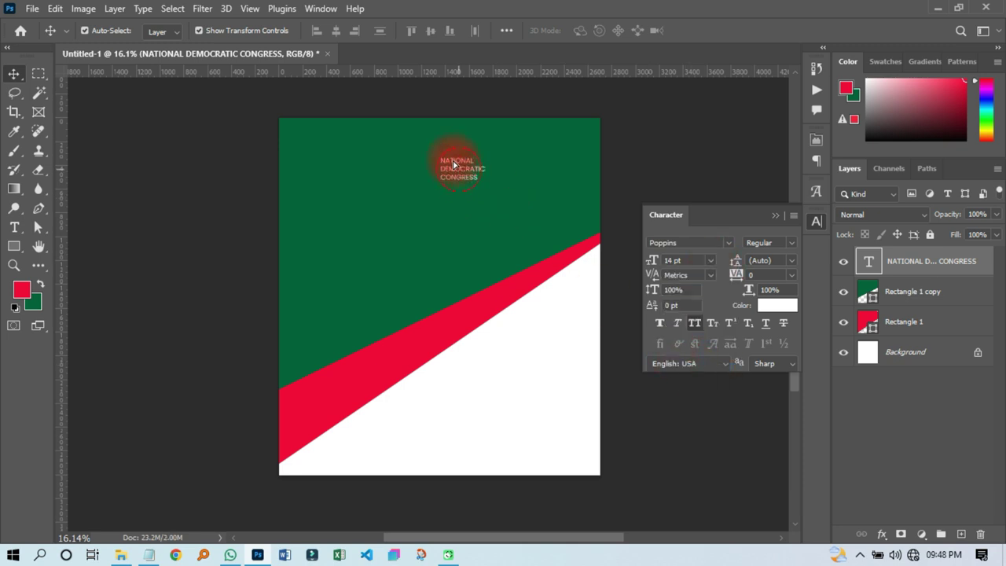
left_click_drag(453, 164, 452, 150)
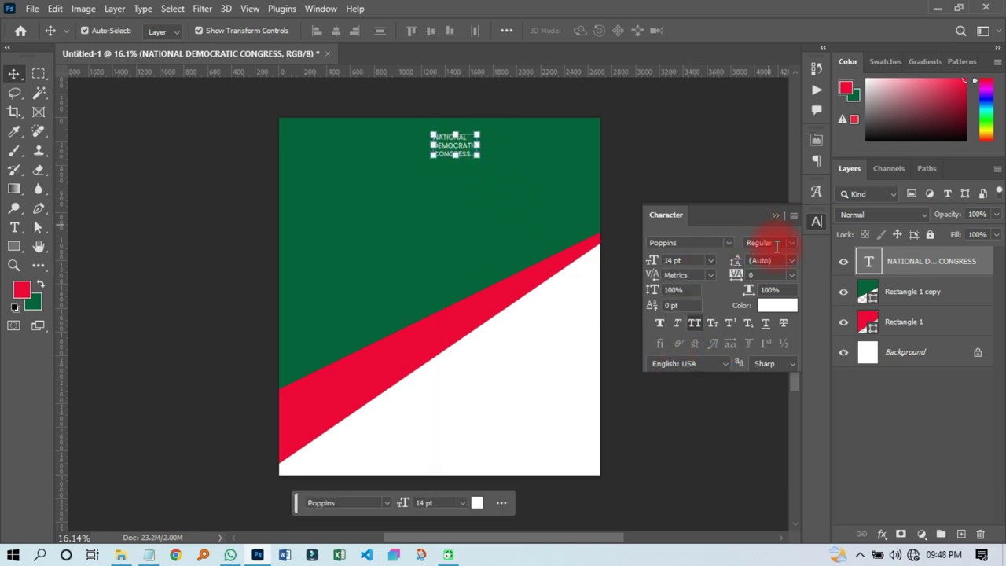
- Set the heading text to Bold at 18 pt and shift it slightly up and left
left_click(789, 244)
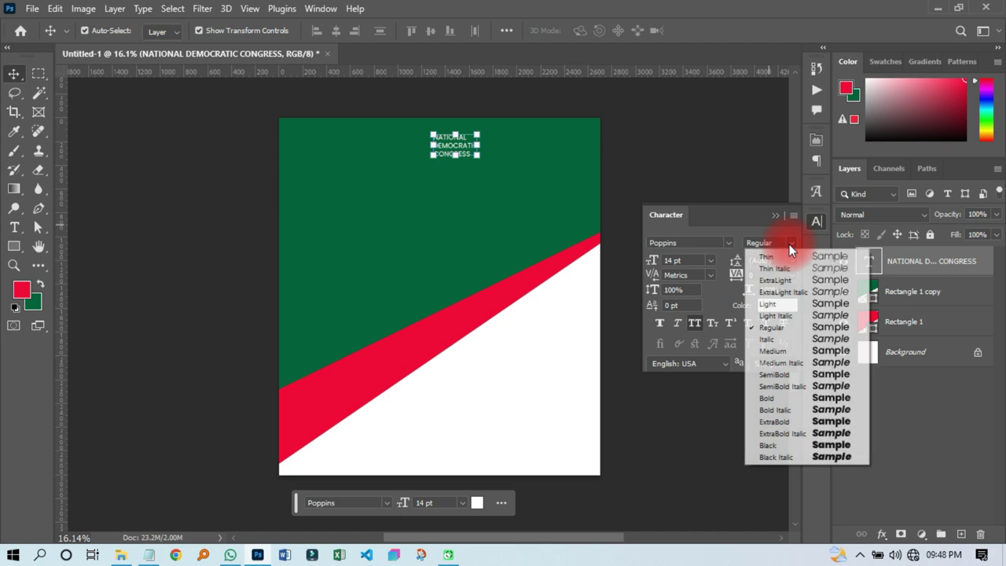
left_click(786, 398)
left_click(709, 264)
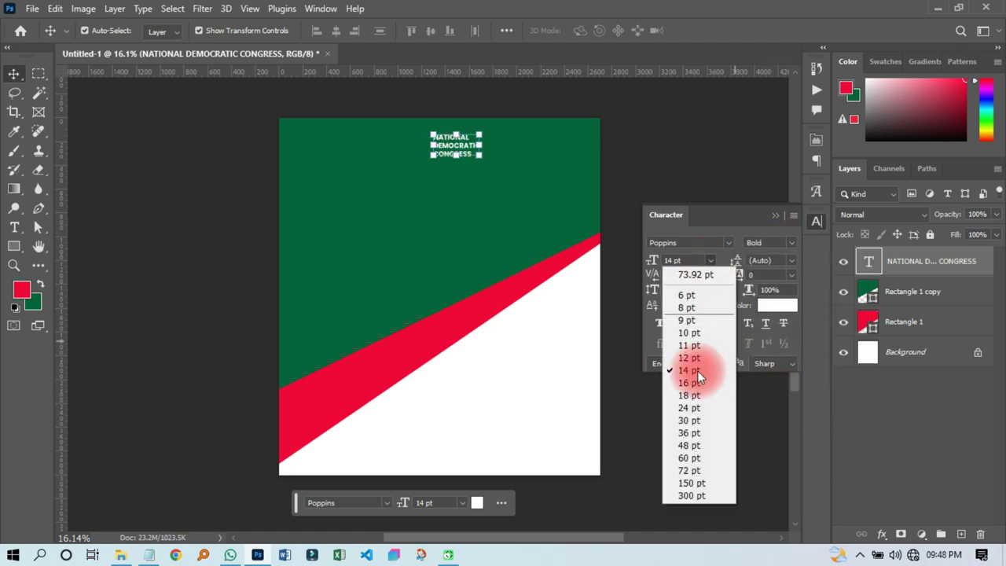
left_click(690, 396)
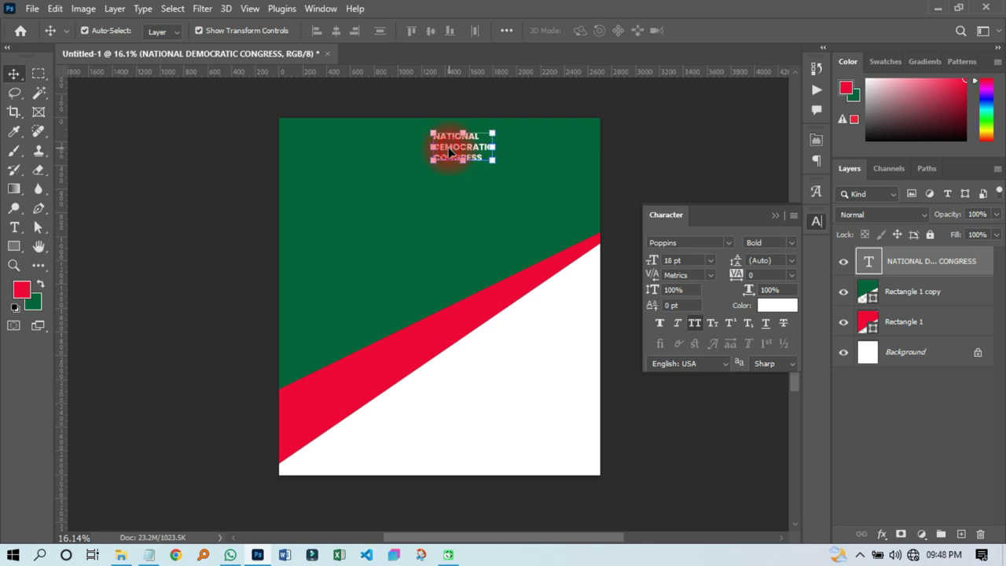
mouse_move(448, 147)
left_mouse_down()
mouse_move(431, 148)
mouse_move(443, 149)
left_mouse_up()
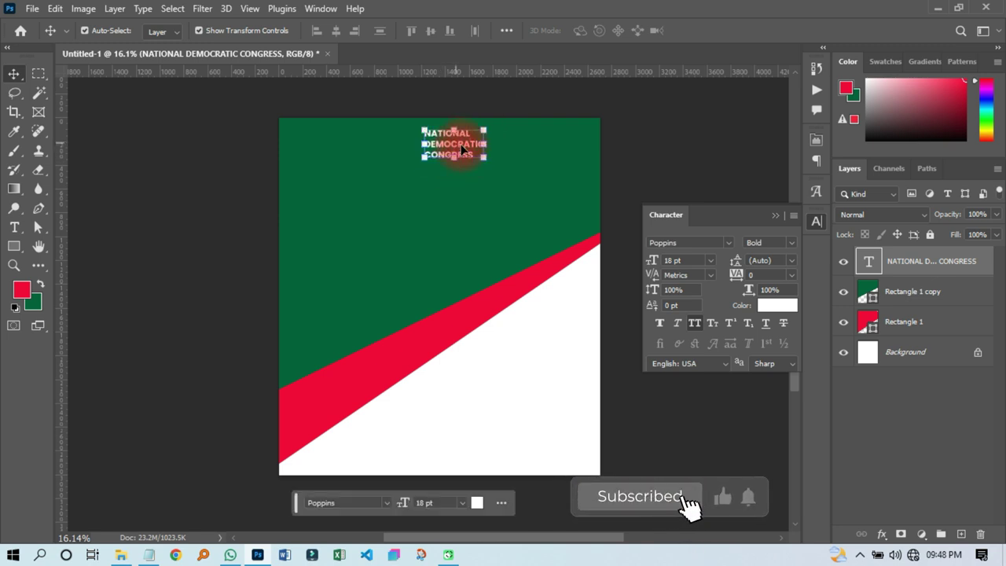
- Place the NDC party logo as a linked image from the PNG FILES folder in EXTERNAL DRIVE F
left_click(32, 11)
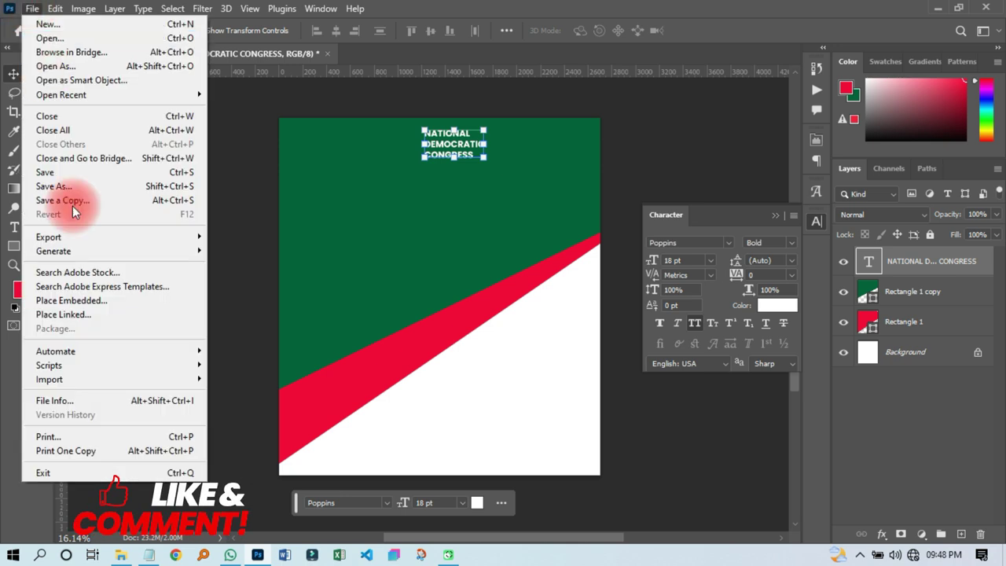
left_click(82, 313)
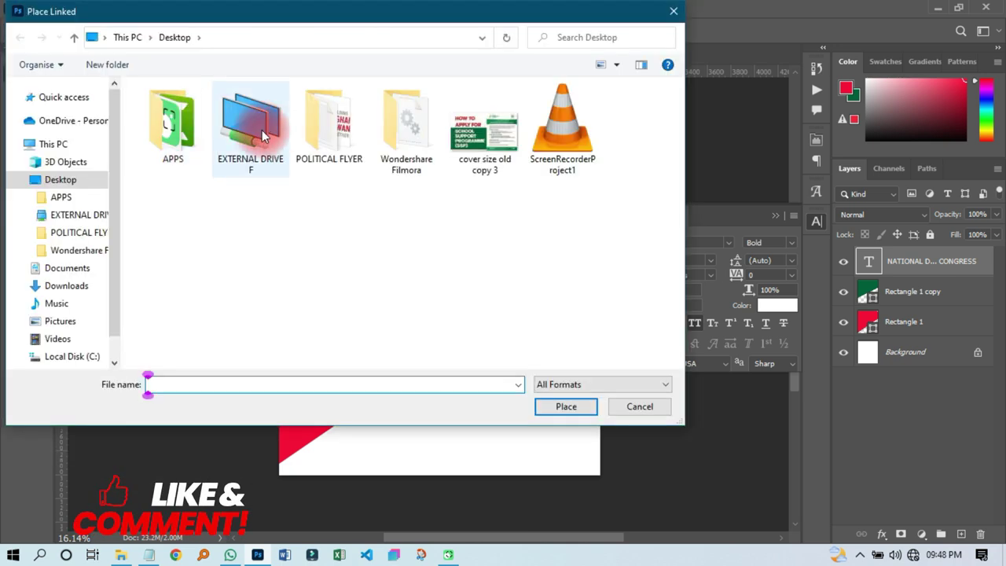
double_click(250, 129)
scroll(481, 300, "down", 10)
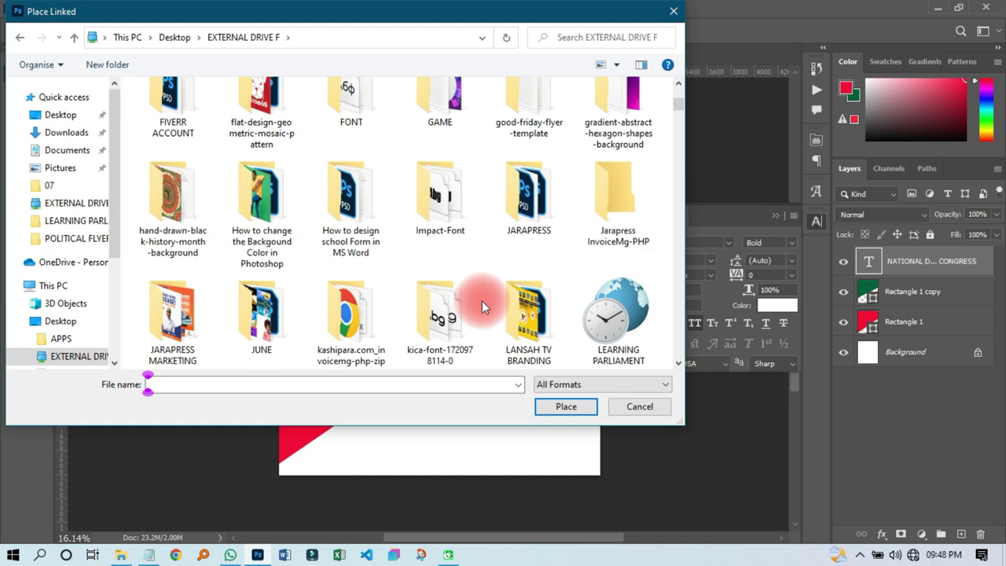
scroll(482, 302, "down", 3)
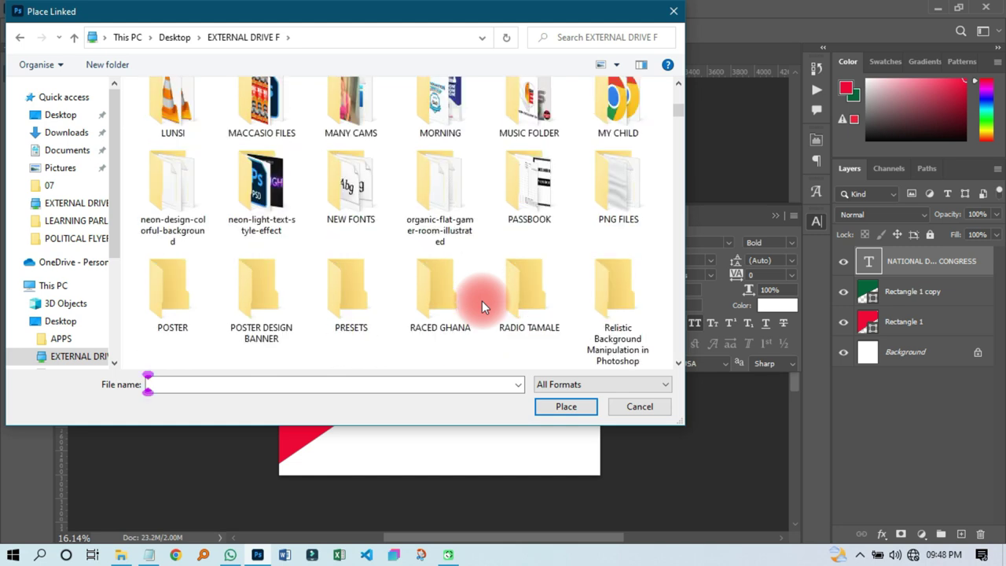
double_click(597, 187)
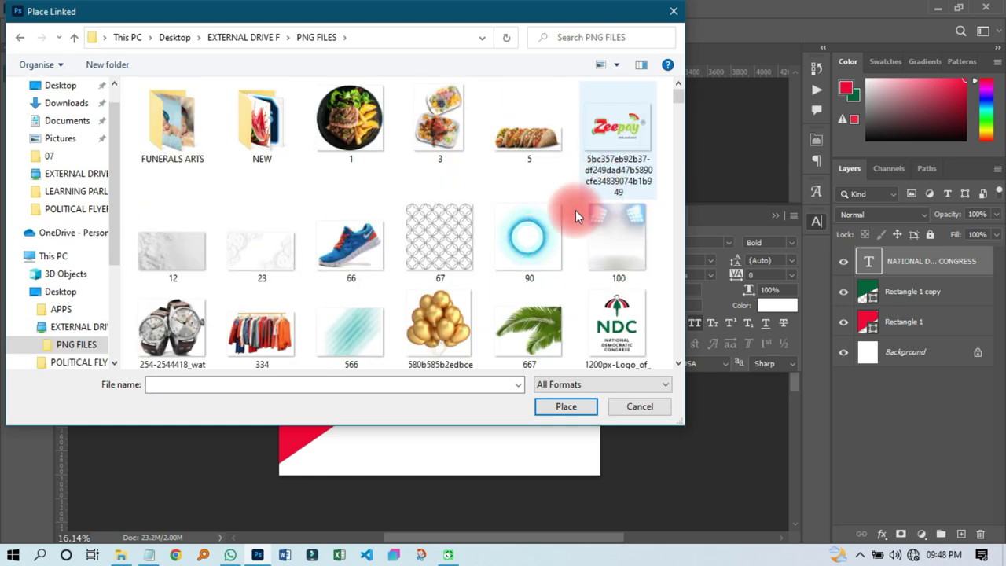
double_click(595, 299)
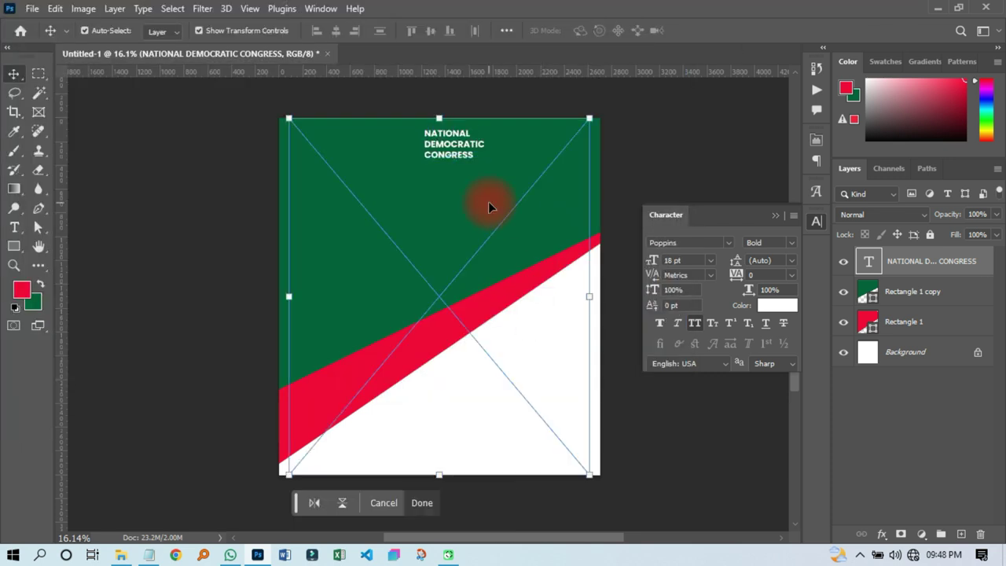
- Scale the placed logo proportionally to about 5.78% and position it just left of the heading text
left_click_drag(590, 114, 430, 251)
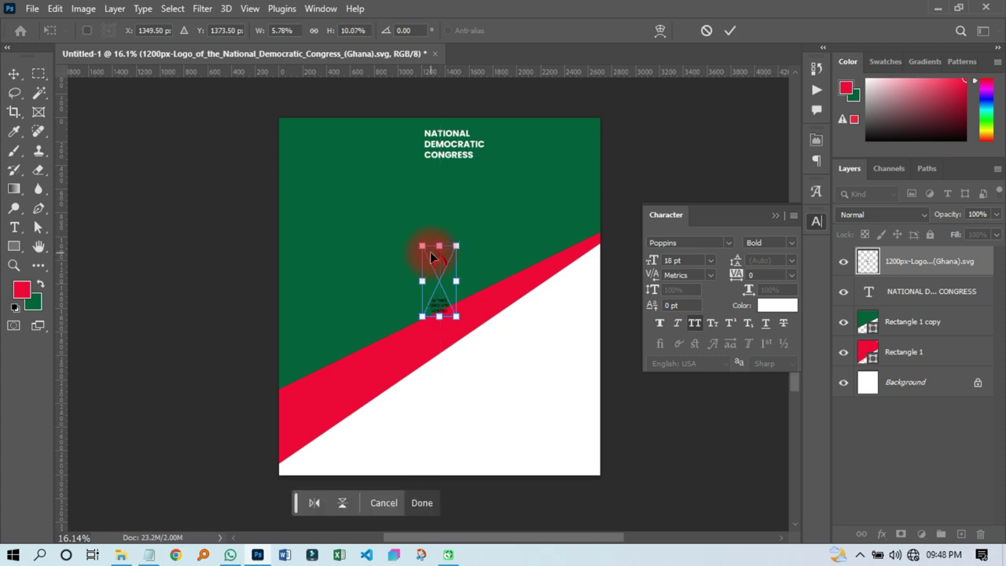
key("ctrl+z")
left_click_drag(438, 294, 424, 146)
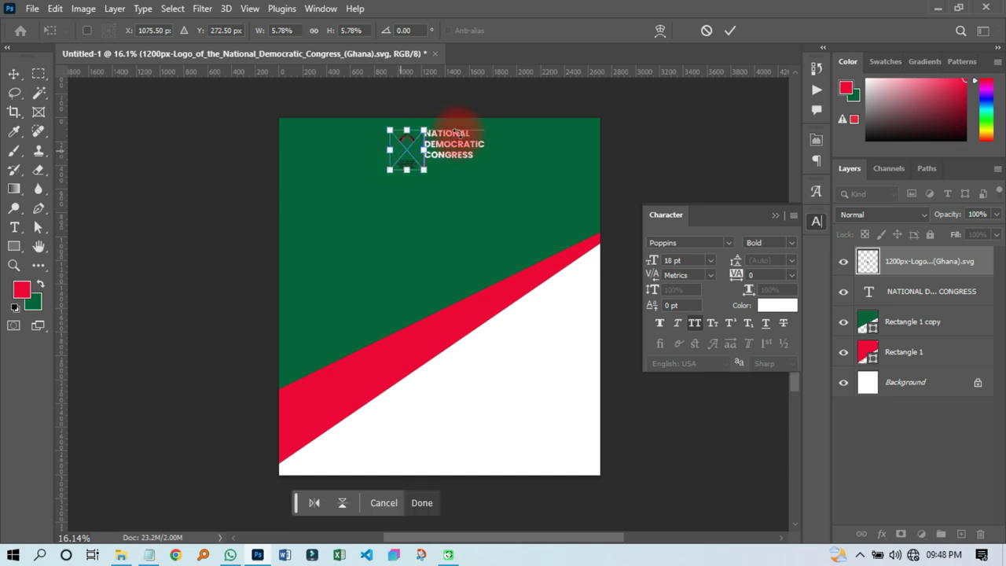
scroll(448, 125, "up", 5)
left_click_drag(798, 219, 792, 179)
left_click_drag(361, 302, 358, 285)
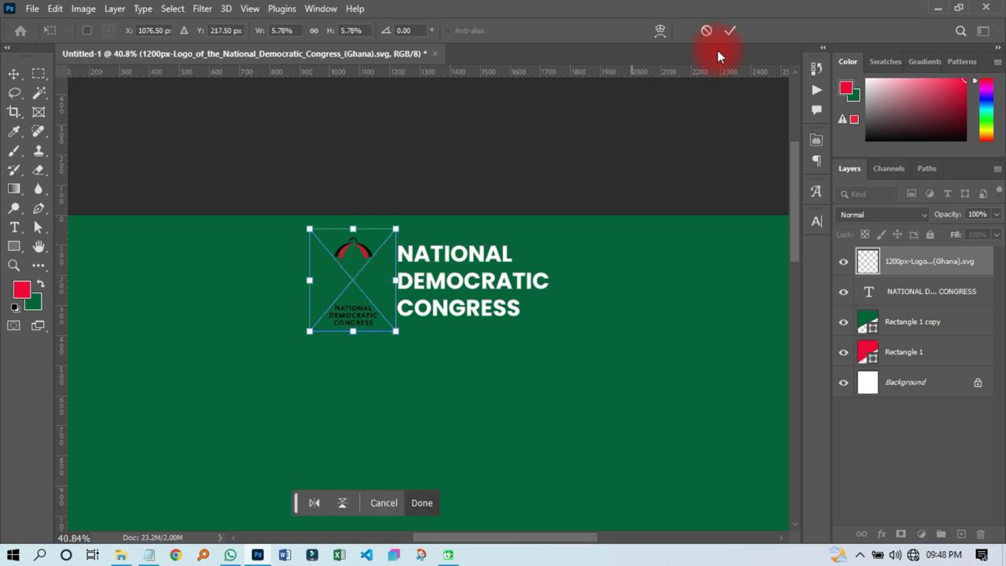
left_click(731, 31)
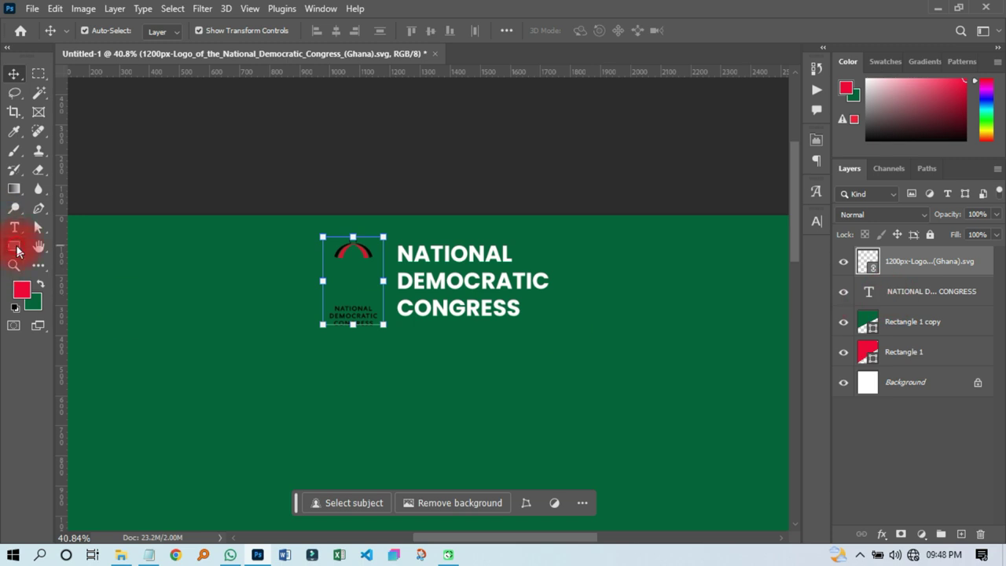
- Draw a rectangle shape about 242 by 277 px over the logo, left of the heading
left_click(17, 250)
right_click(17, 250)
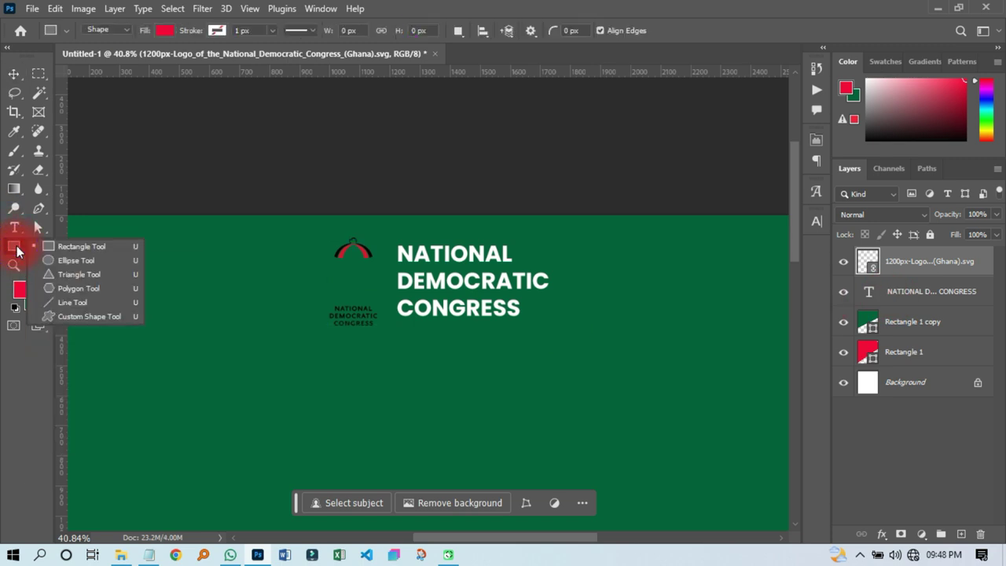
left_click(83, 247)
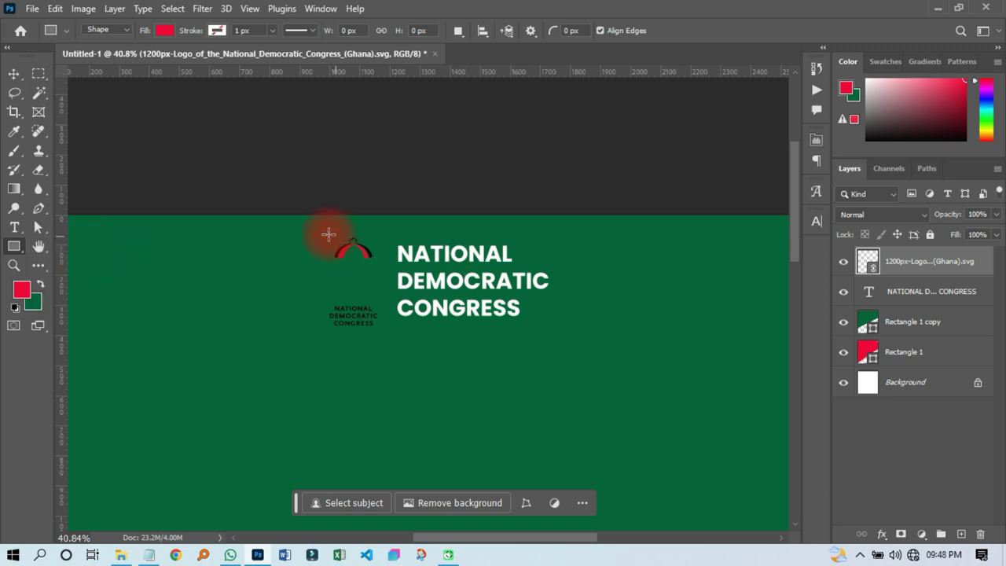
left_click_drag(321, 230, 391, 313)
left_click(13, 74)
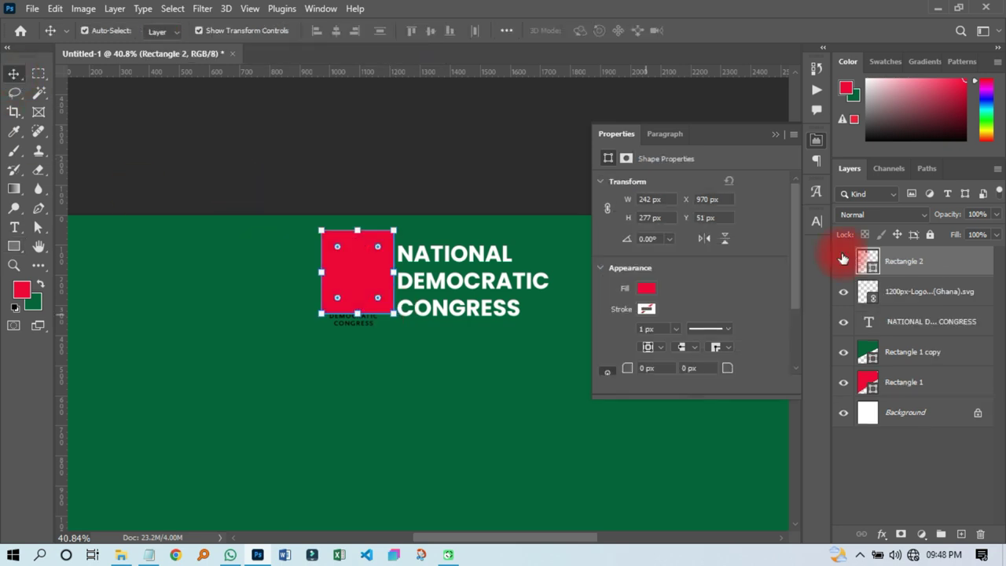
- Change the new rectangle's fill to white and move its layer beneath the logo layer
double_click(871, 267)
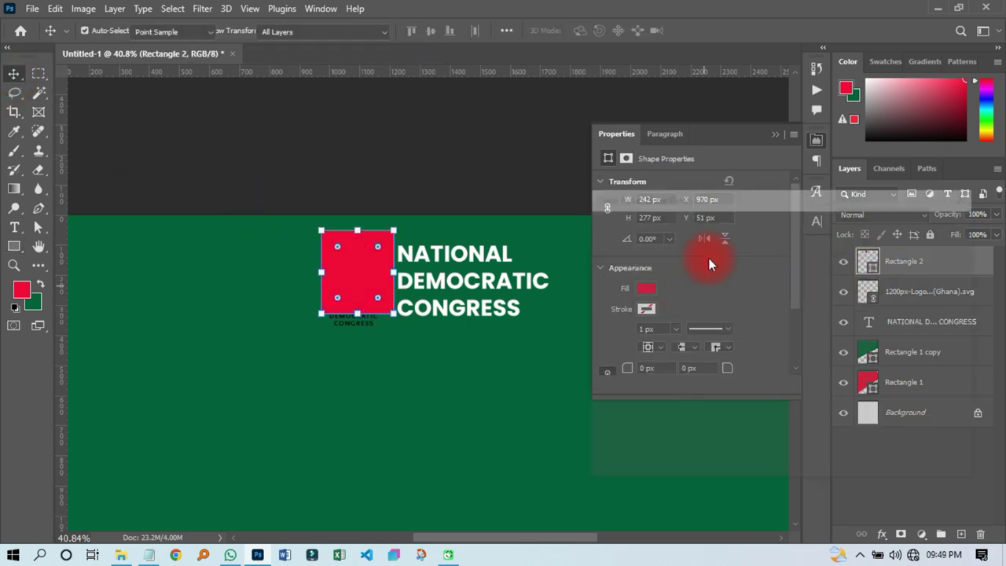
left_click(781, 232)
left_click_drag(798, 381, 800, 210)
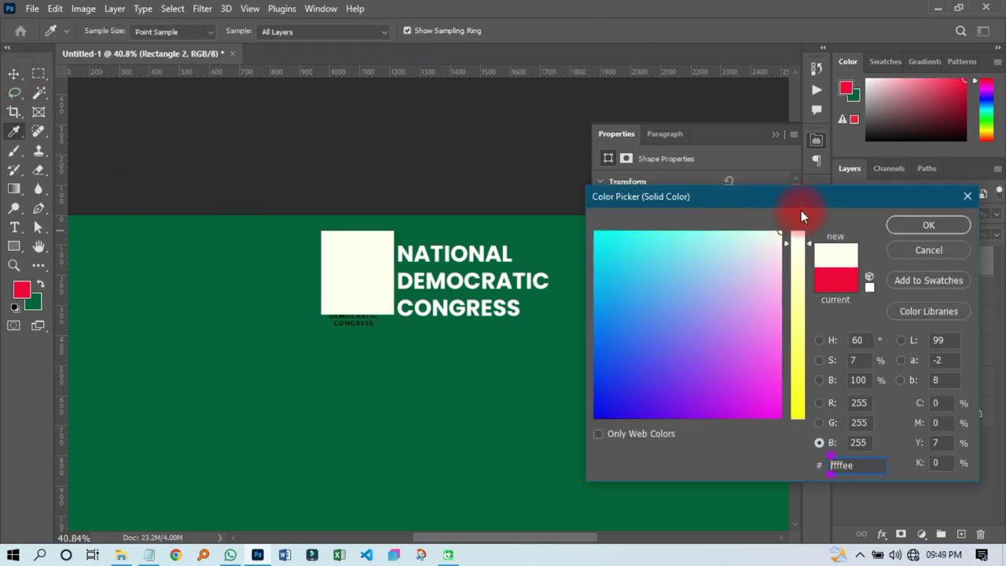
left_click(914, 223)
left_click_drag(925, 281, 954, 289)
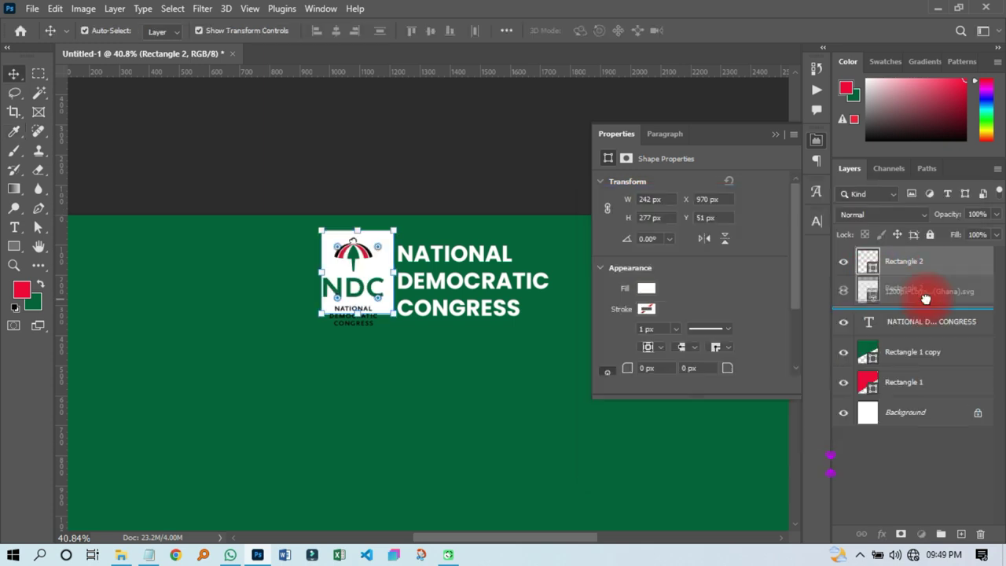
- Clip the logo to the white rectangle and shift it slightly right and down to center it inside
left_click(914, 271)
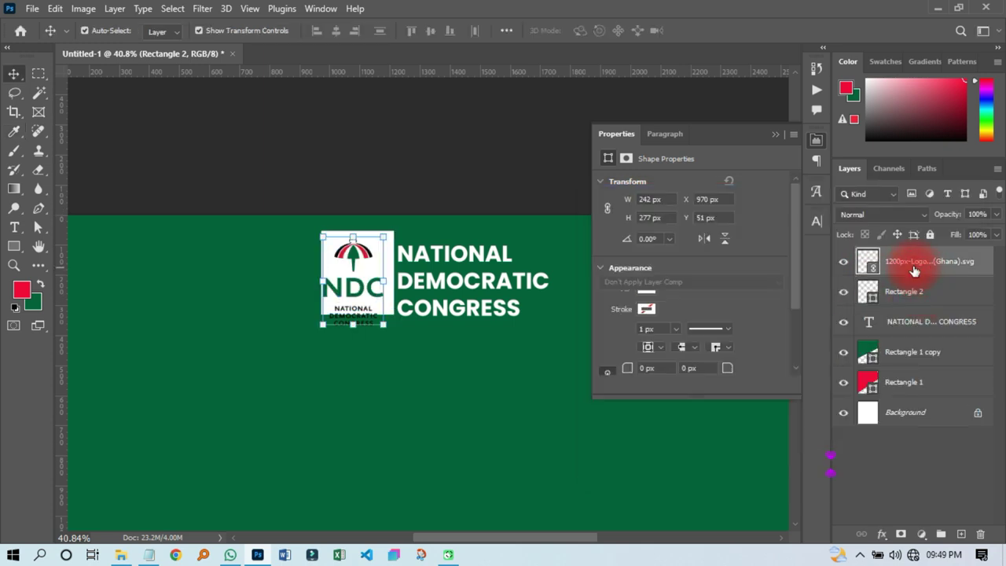
right_click(912, 265)
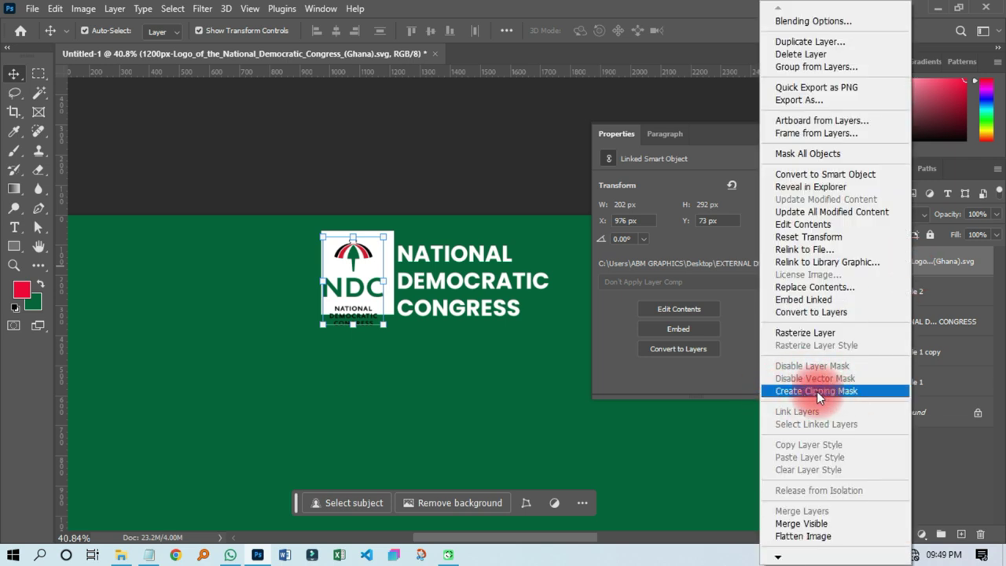
left_click(817, 392)
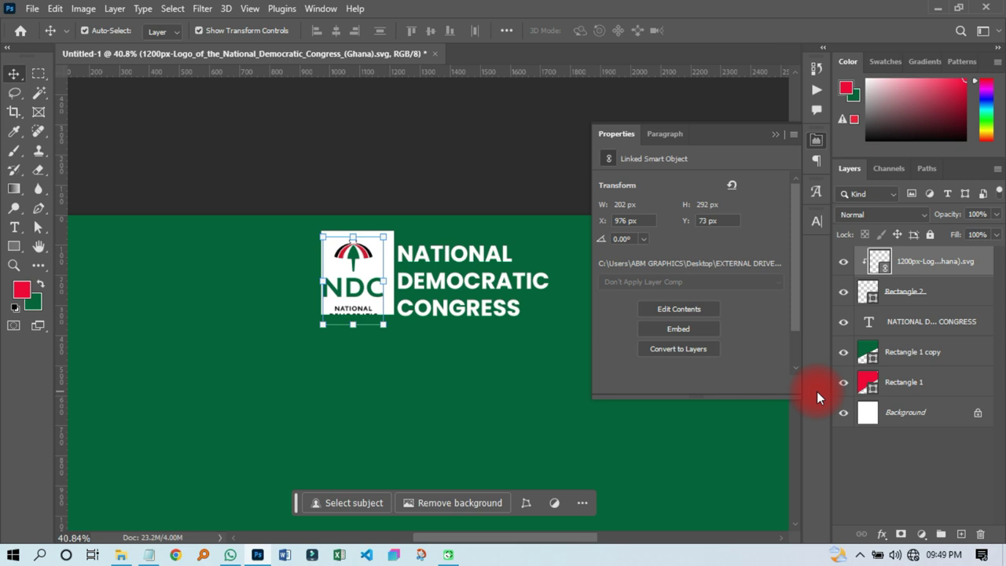
scroll(346, 248, "up", 5)
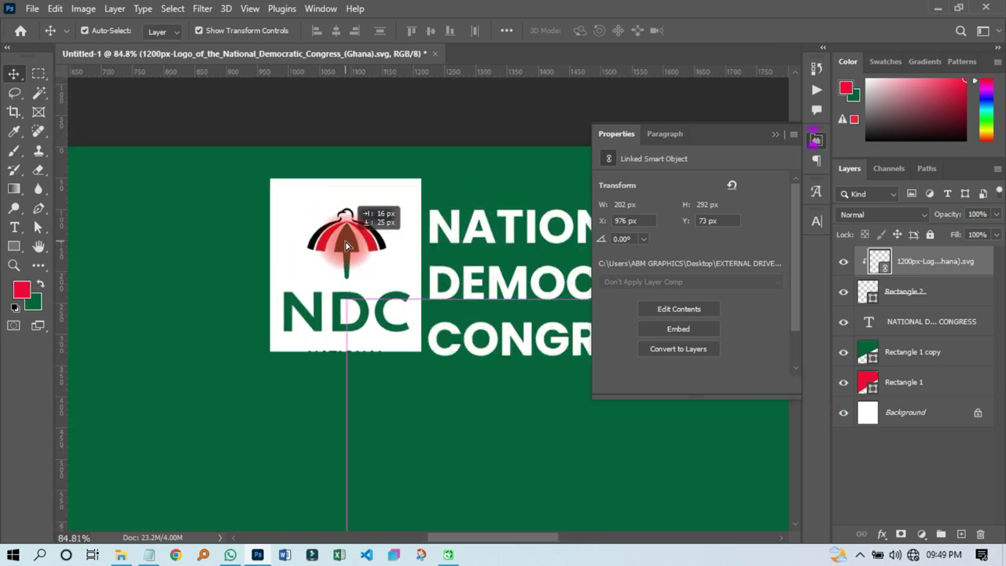
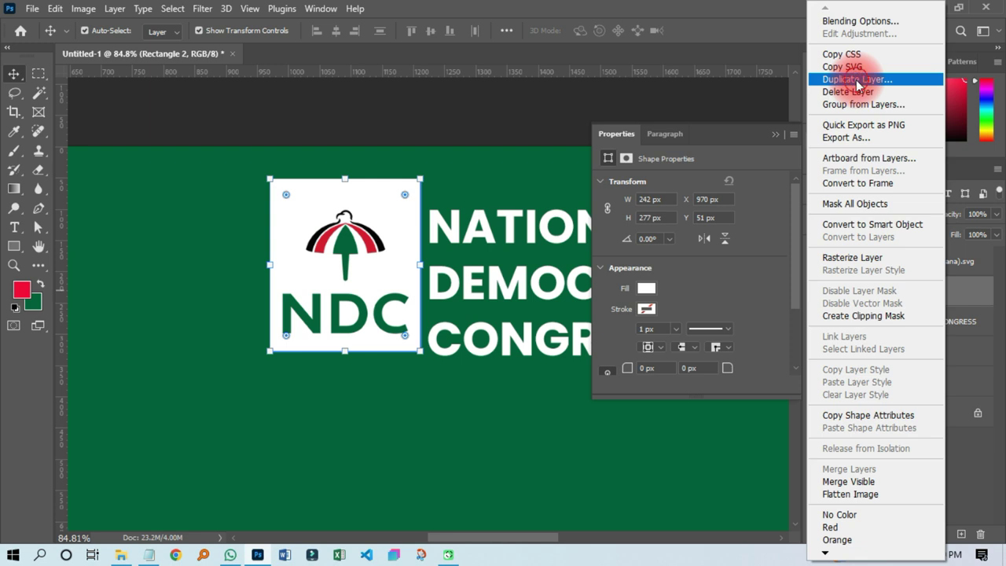
- Duplicate the white rectangle and clip the logo to the upper copy
left_click(896, 321)
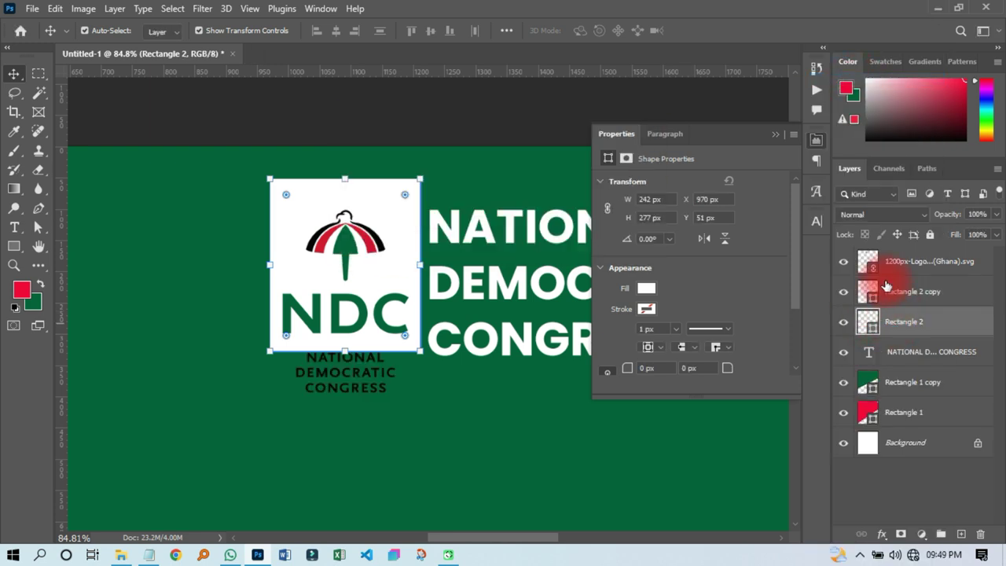
right_click(903, 275)
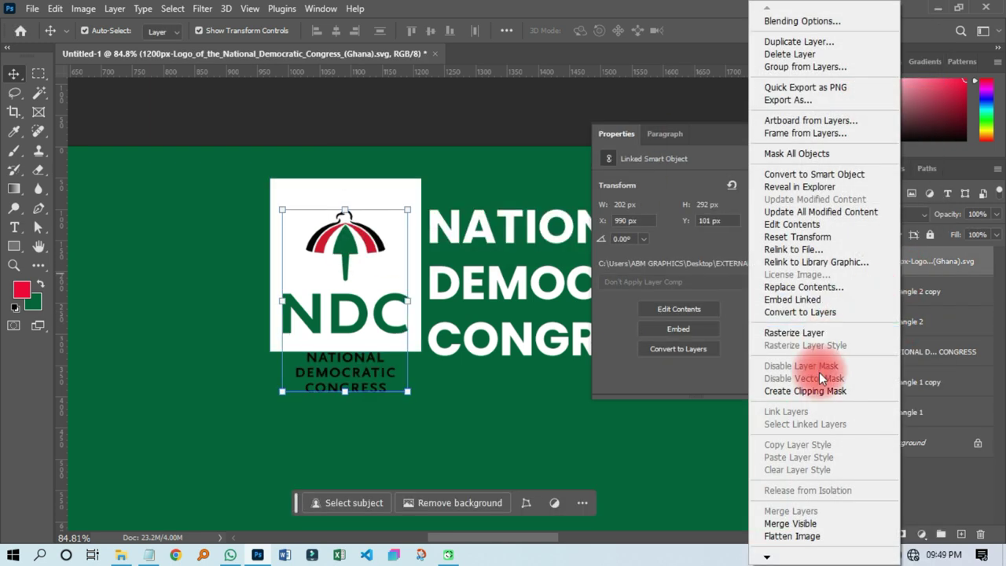
left_click(798, 390)
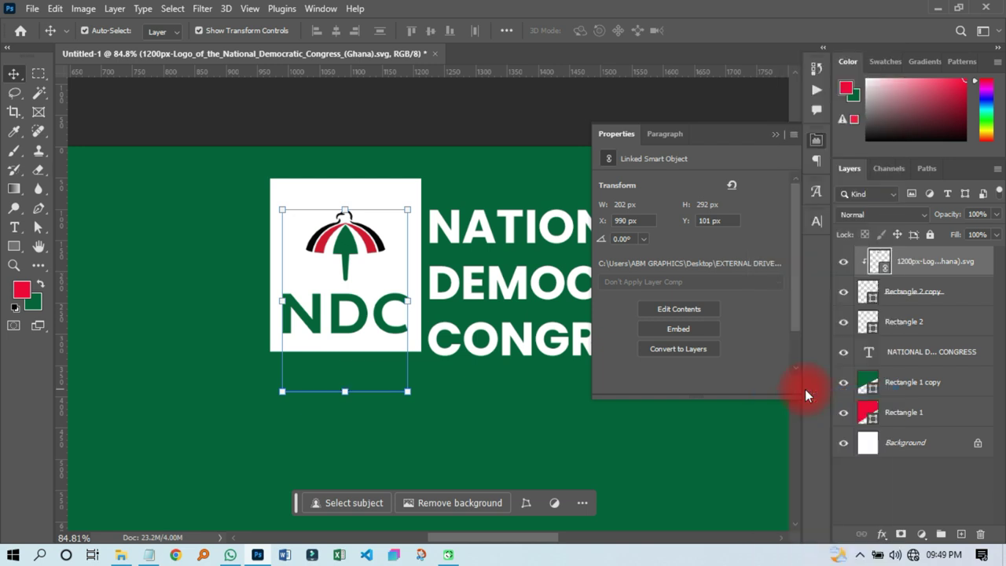
- Enlarge the lower rectangle, Rectangle 2, from its center to about 108% so it surrounds the logo box
left_click(911, 323)
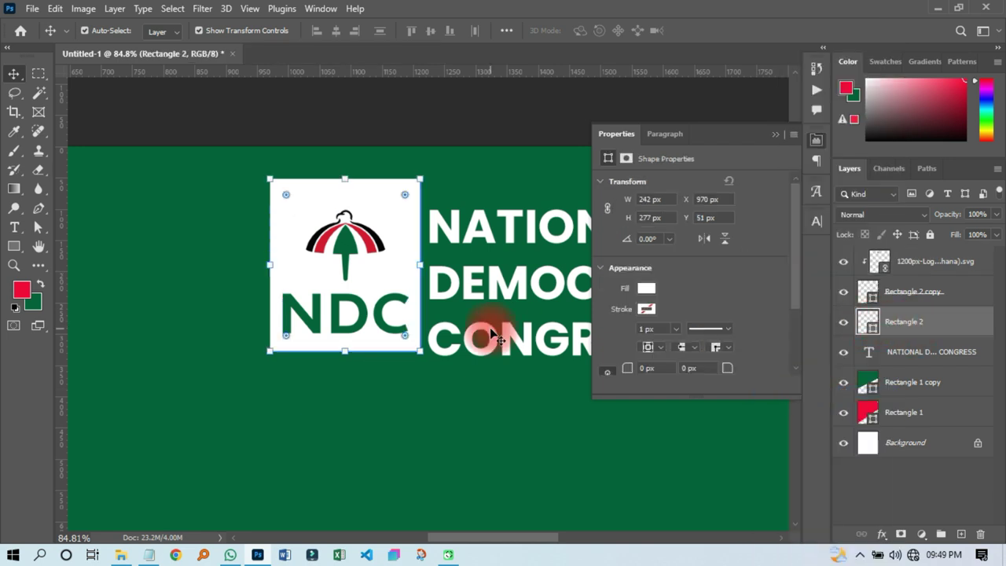
left_click_drag(423, 174, 431, 168)
left_click(734, 25)
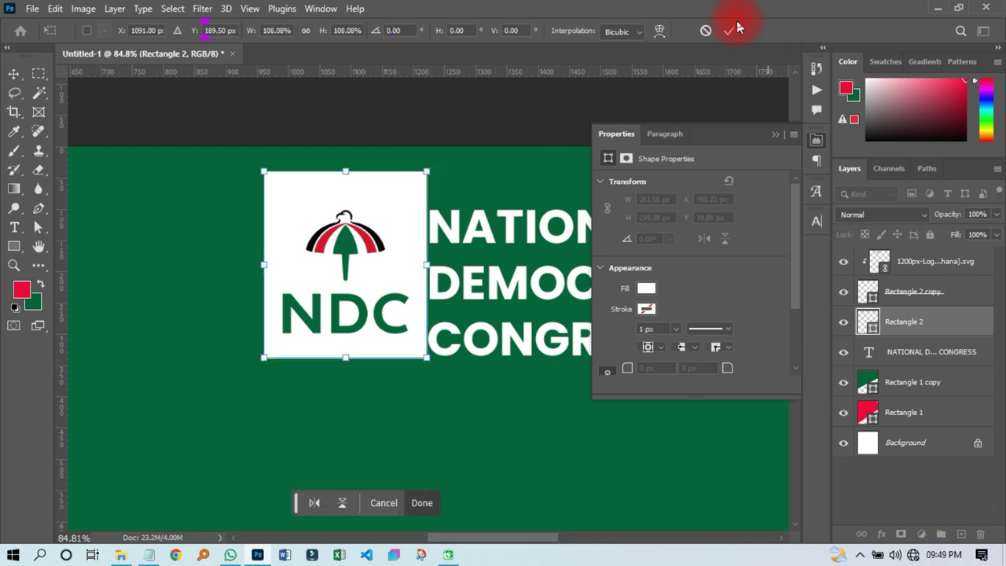
- Remove the enlarged rectangle's fill and give it a white stroke 5 px wide
left_click(817, 140)
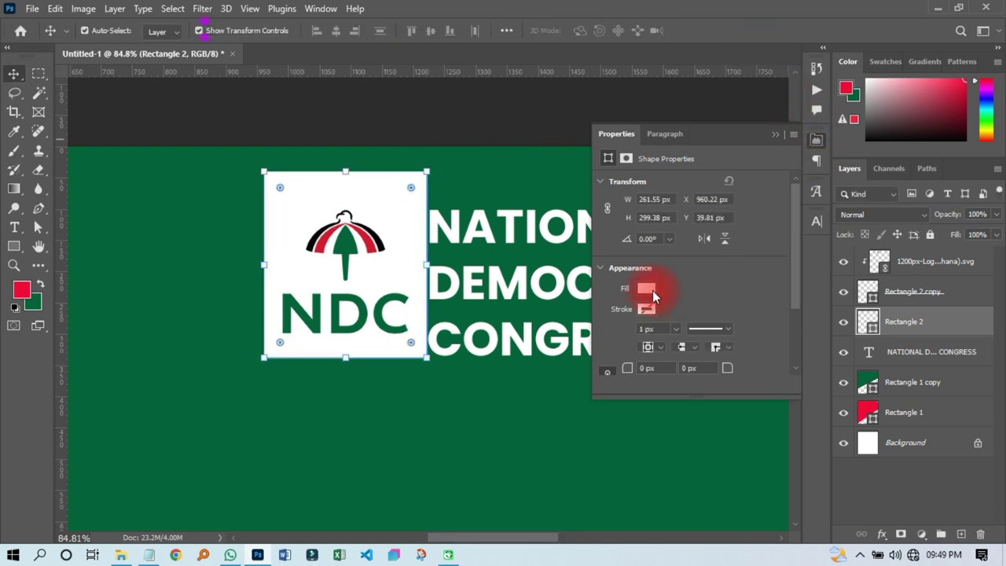
left_click(646, 289)
left_click(615, 292)
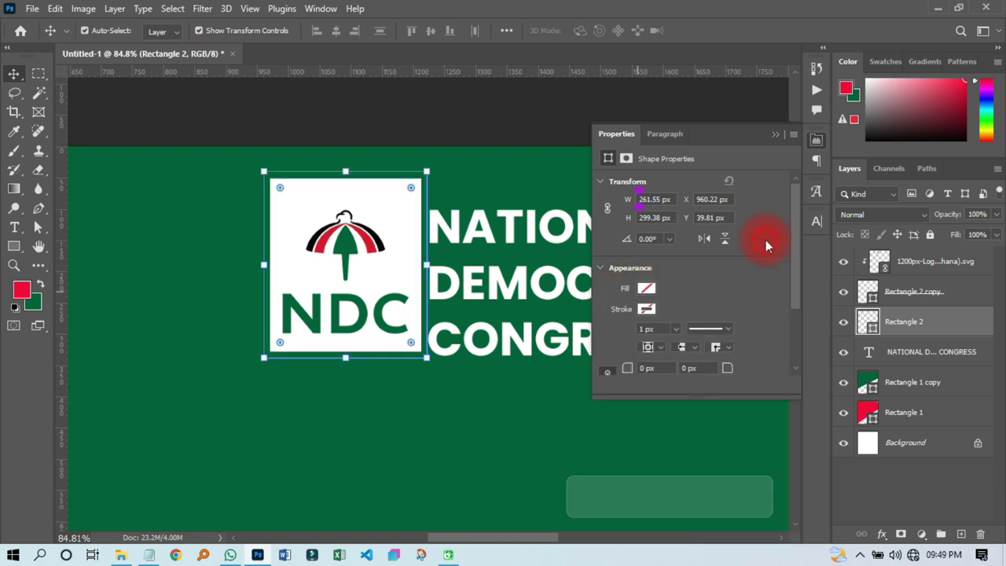
left_click(644, 315)
left_click(612, 340)
left_click(742, 262)
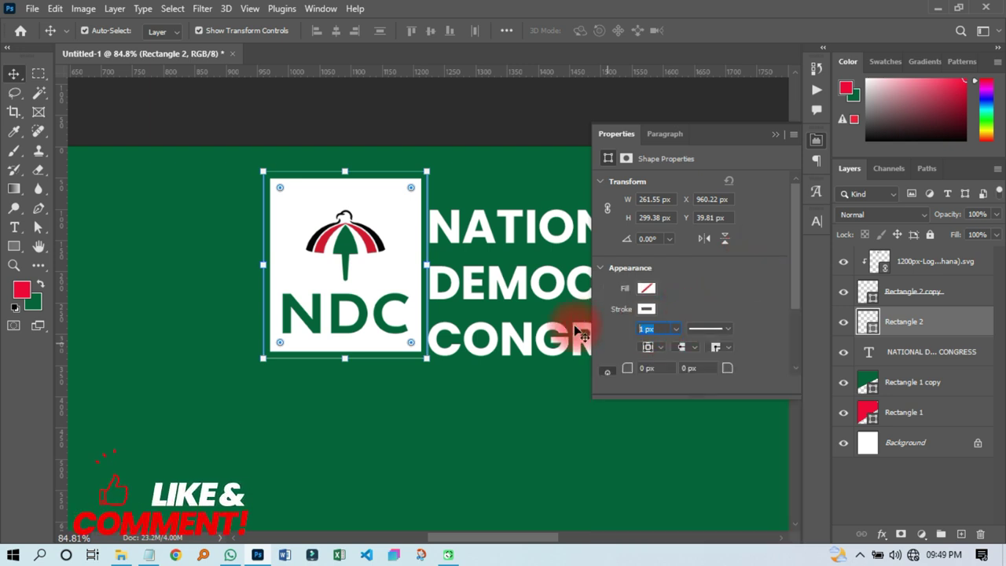
type("3")
key("Return")
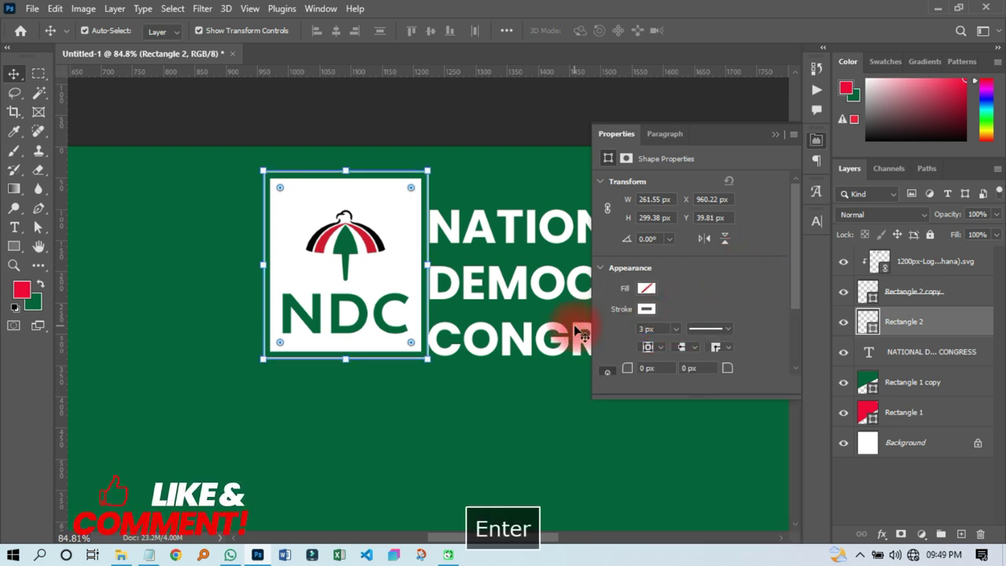
left_click(653, 329)
type("5")
key("Return")
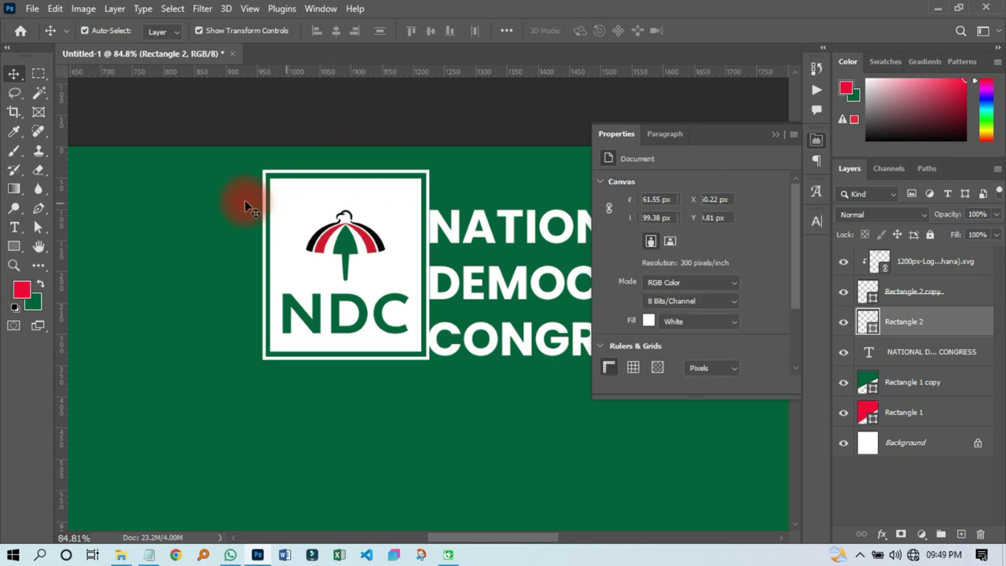
- Move the heading text about 35 px right and 28 px up so it sits clear of the logo frame
scroll(281, 235, "down", 2)
scroll(146, 197, "up", 2)
scroll(415, 234, "down", 2)
left_click_drag(415, 234, 427, 225)
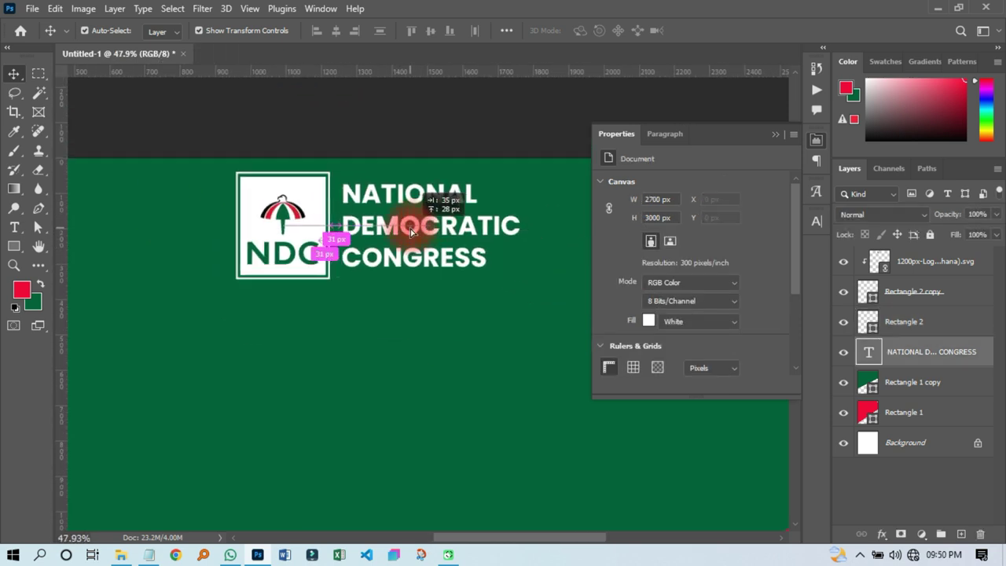
- Group the logo and its two rectangle layers and name the group LOGO
left_click(906, 324)
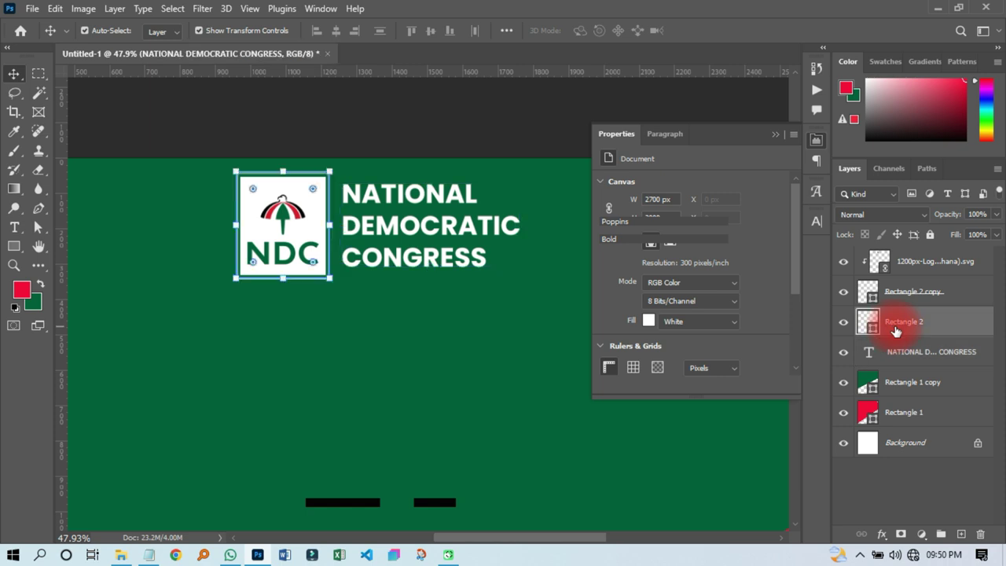
left_click(909, 269, "shift")
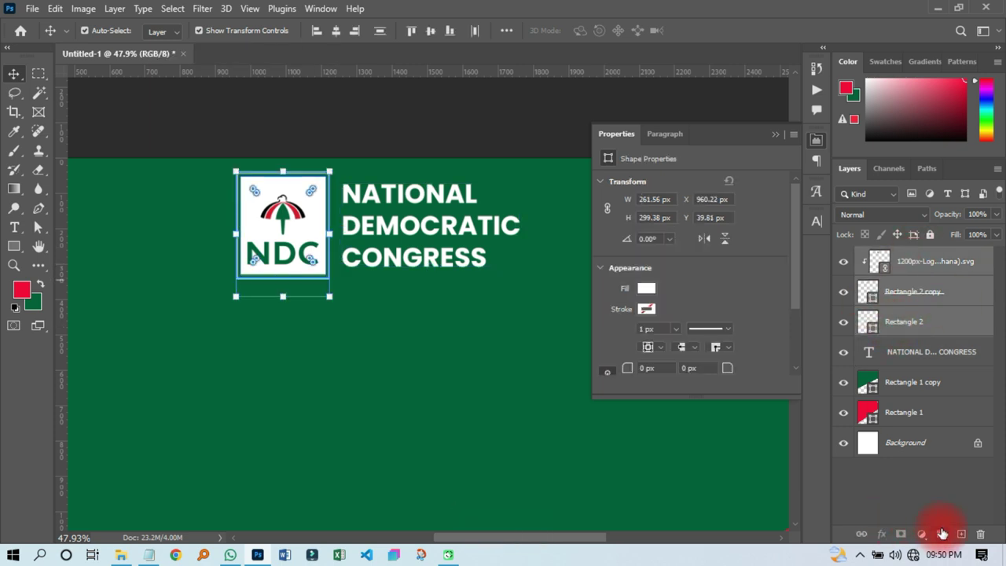
left_click(942, 534)
double_click(897, 255)
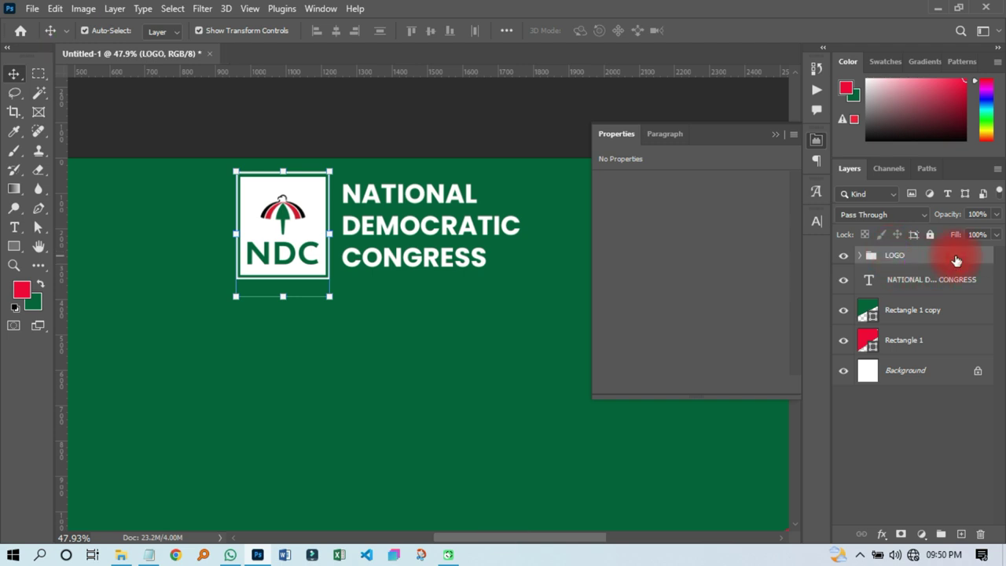
- Scale the LOGO group down to about 83% around its center
key("Return")
left_click_drag(327, 167, 322, 182)
left_click(729, 30)
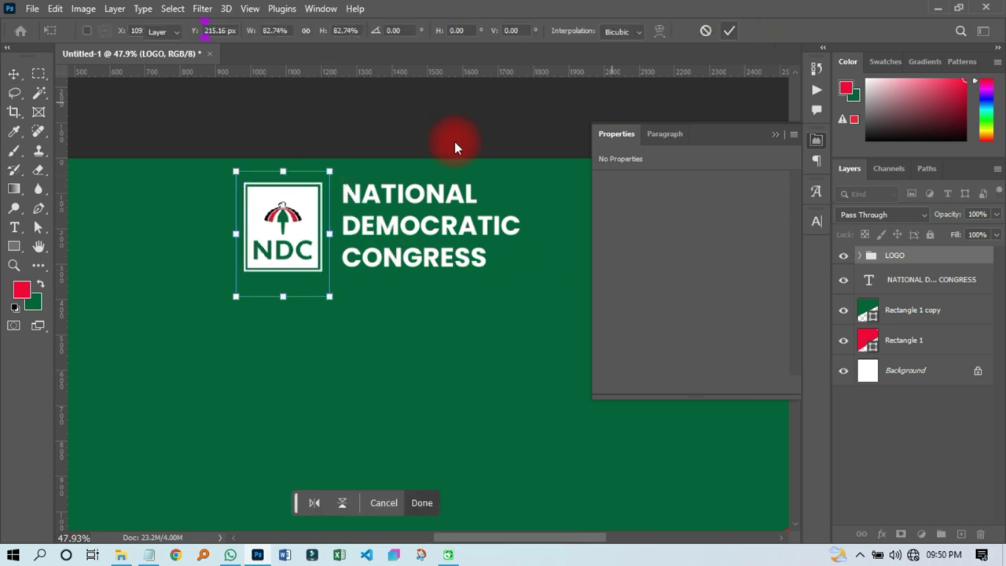
- Place two horizontal guides along the upper and lower edges of the NATIONAL DEMOCRATIC CONGRESS heading text
left_click(373, 196)
left_click_drag(396, 74, 411, 183)
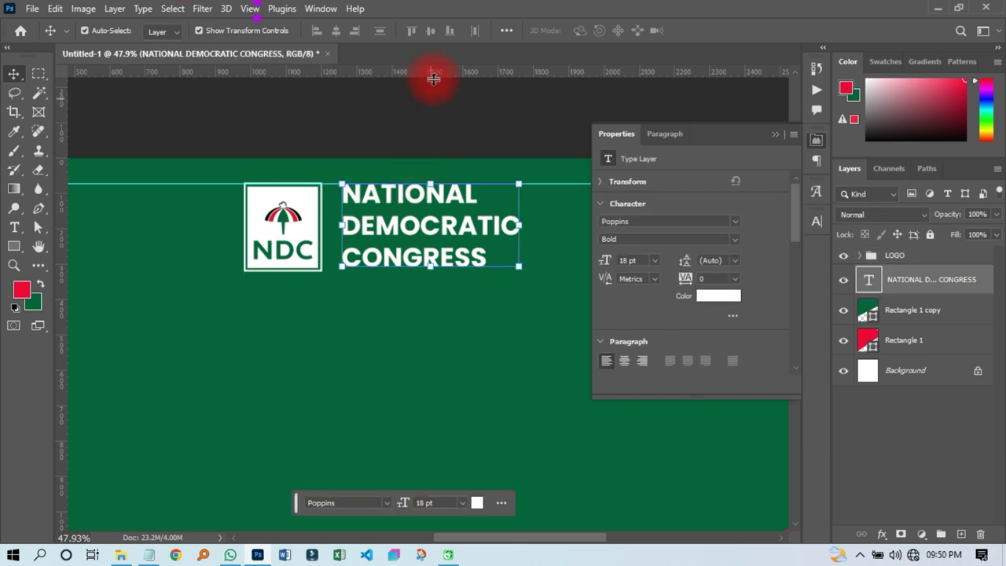
left_click_drag(433, 71, 456, 268)
left_click_drag(845, 270, 908, 269)
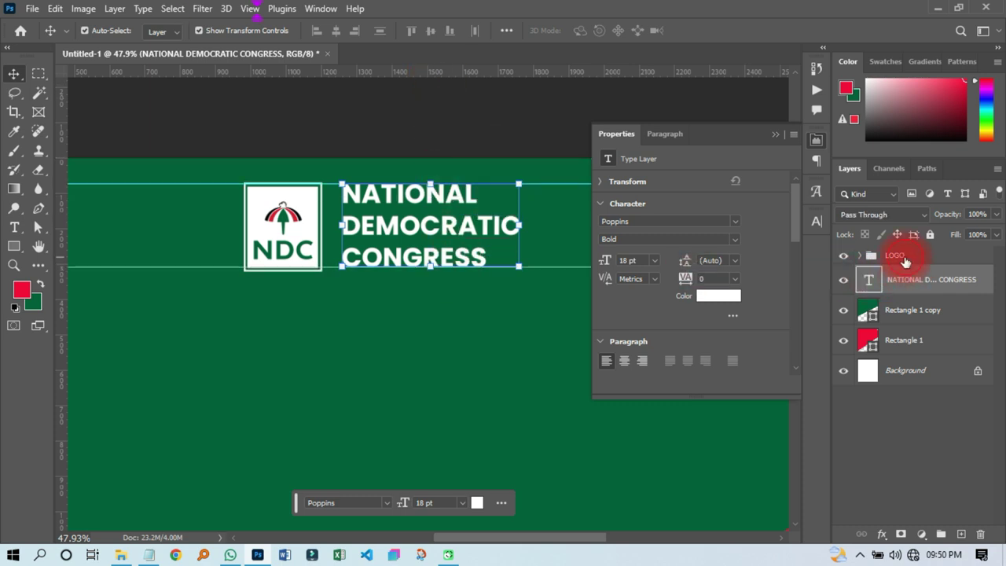
- Scale the LOGO group to about 92% and position it so its white frame fits exactly between the two horizontal guides
left_click(904, 259)
scroll(270, 206, "up", 5)
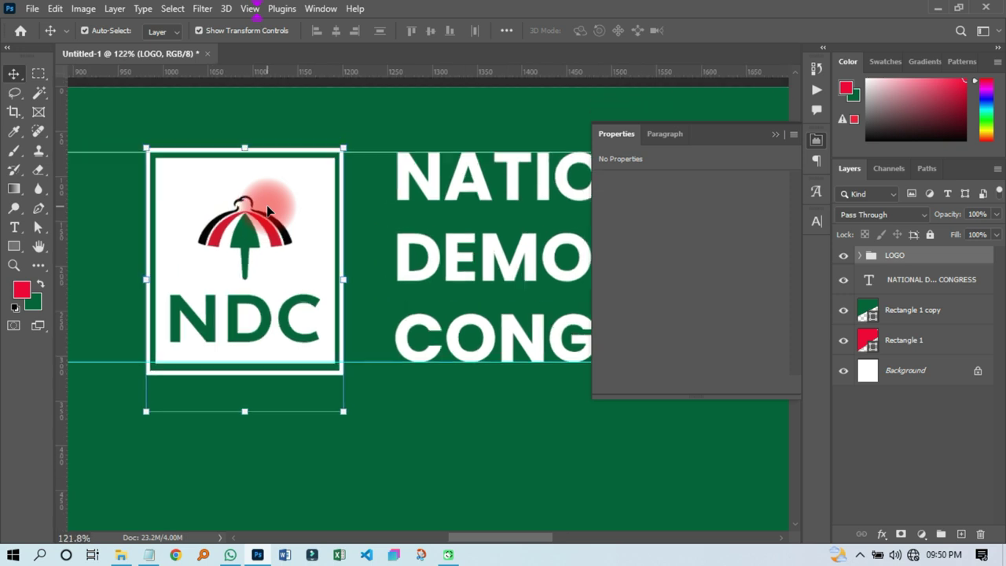
left_click_drag(341, 149, 335, 155)
left_click_drag(291, 251, 293, 247)
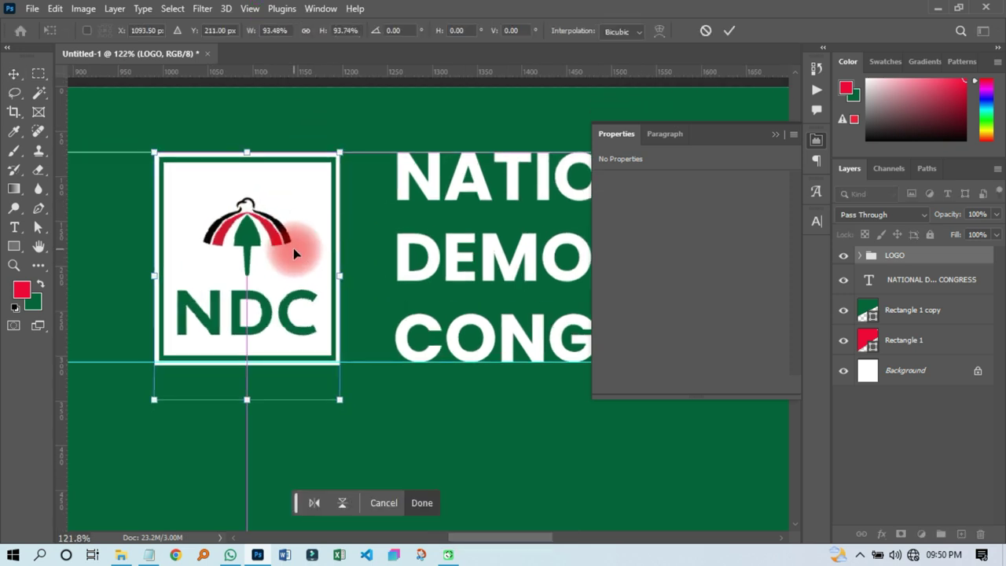
mouse_move(331, 154)
left_mouse_down()
mouse_move(327, 165)
mouse_move(336, 161)
left_mouse_up()
left_click_drag(298, 200, 298, 193)
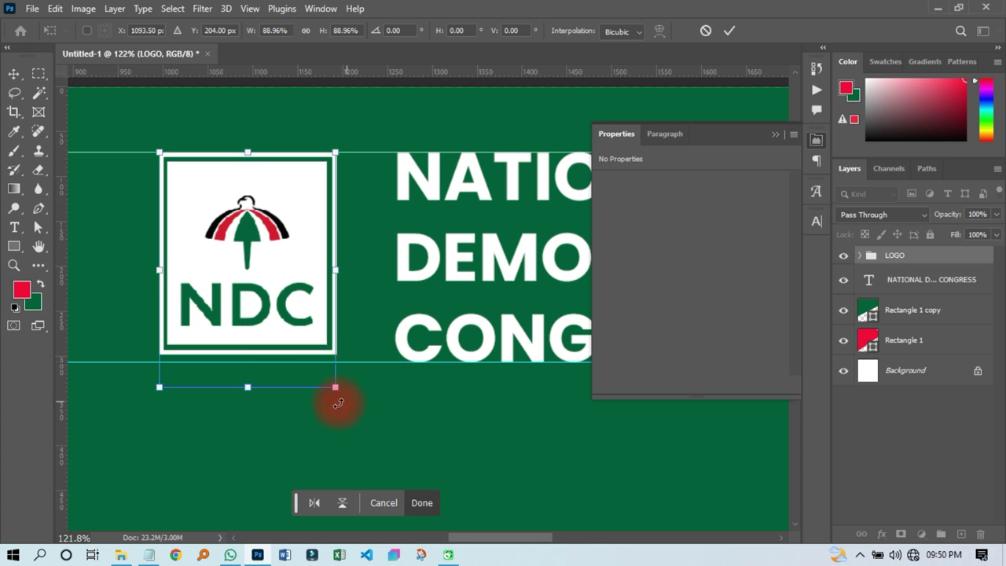
left_click_drag(336, 393, 340, 396)
left_click_drag(301, 299, 301, 306)
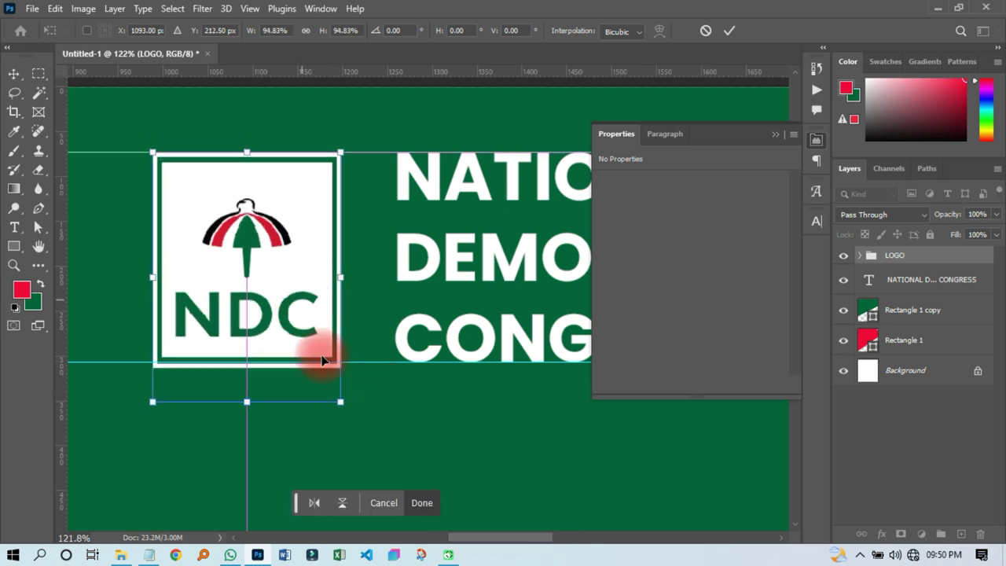
left_click(247, 403, "ctrl")
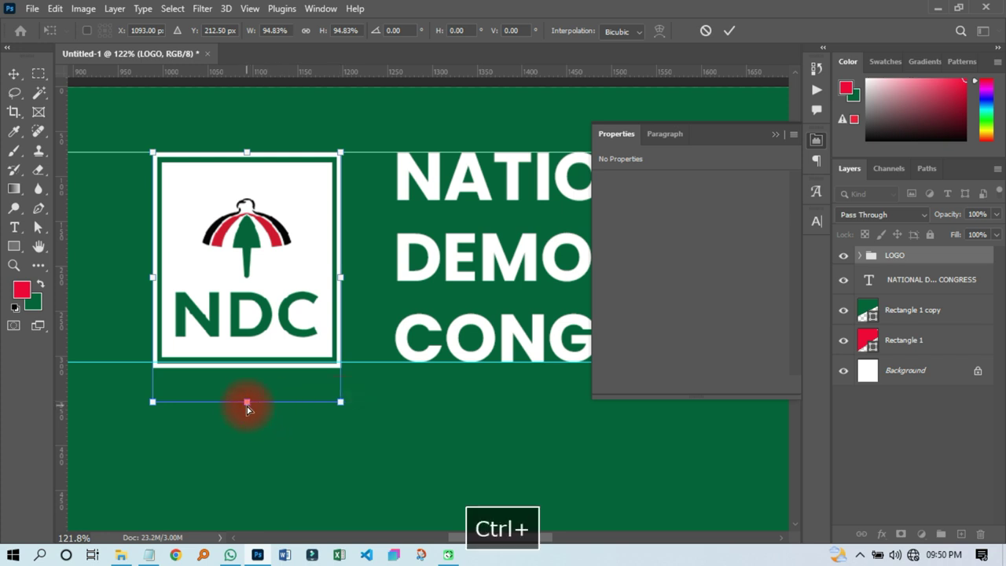
left_click_drag(340, 401, 337, 397)
key("Up")
key("Up")
key("Up")
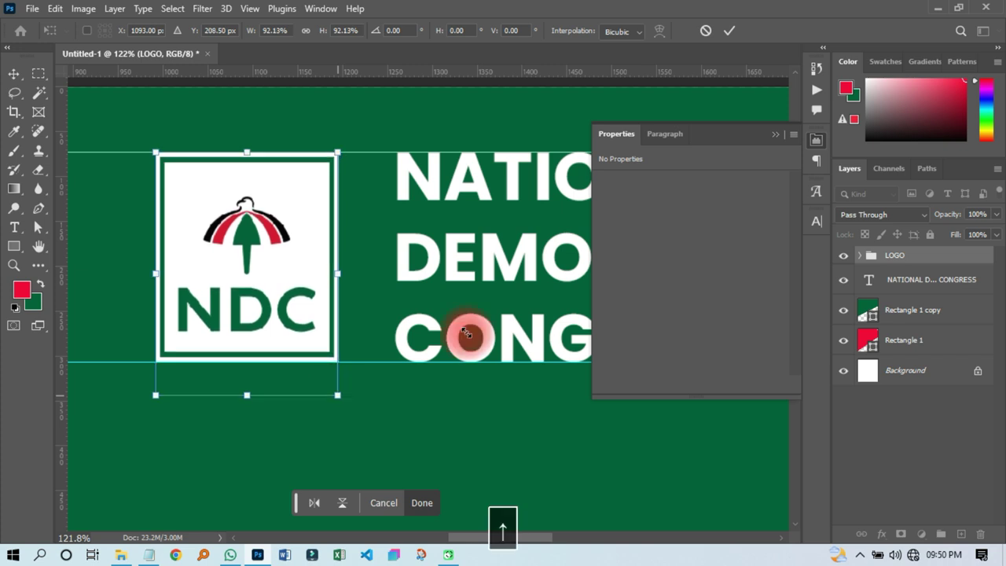
left_click(729, 30)
- Move the heading text closer to the logo frame, keeping it between the guides, and collapse the Properties panel
left_click_drag(445, 267, 413, 261)
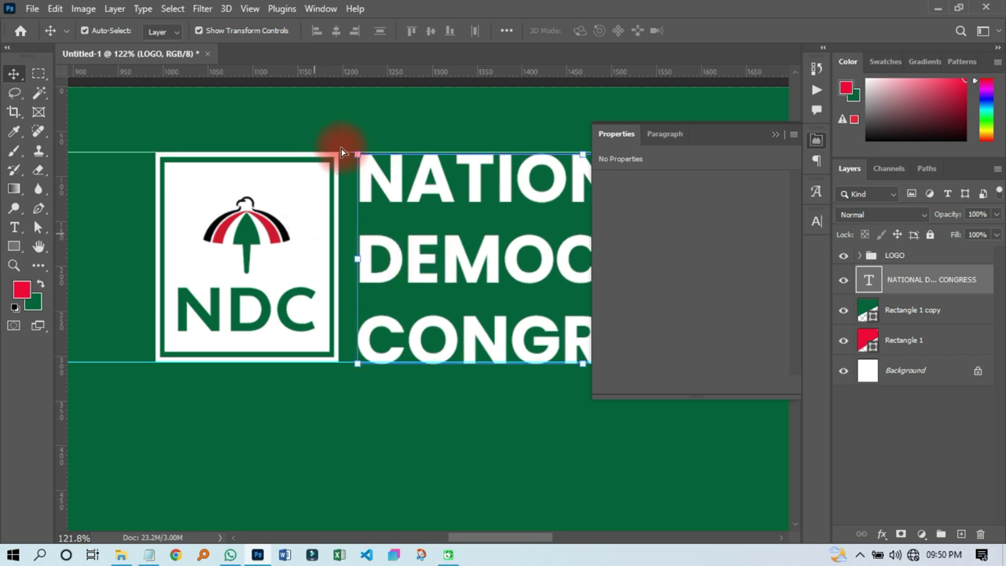
scroll(319, 143, "down", 5)
scroll(328, 203, "down", 4)
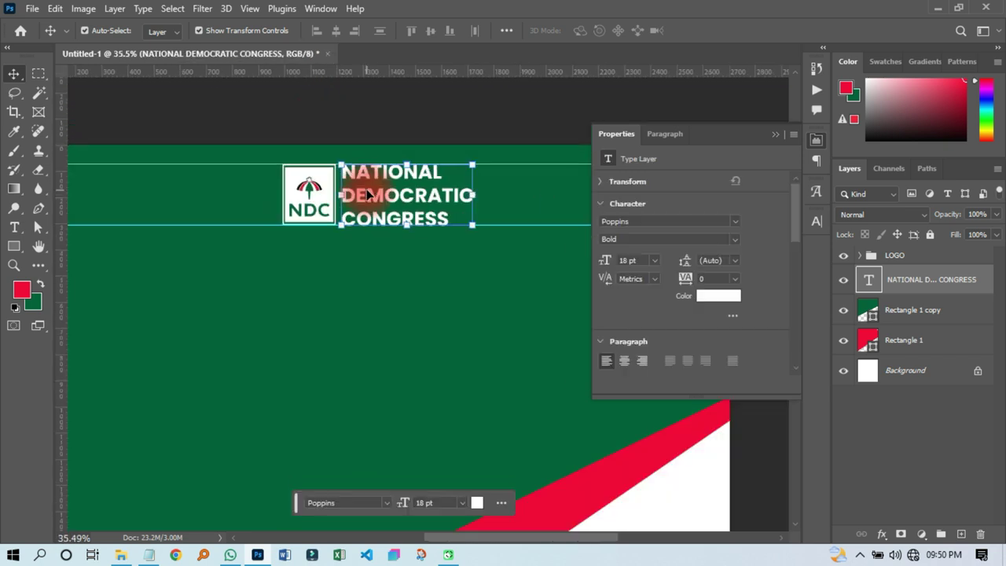
left_click(818, 140)
left_click(521, 162)
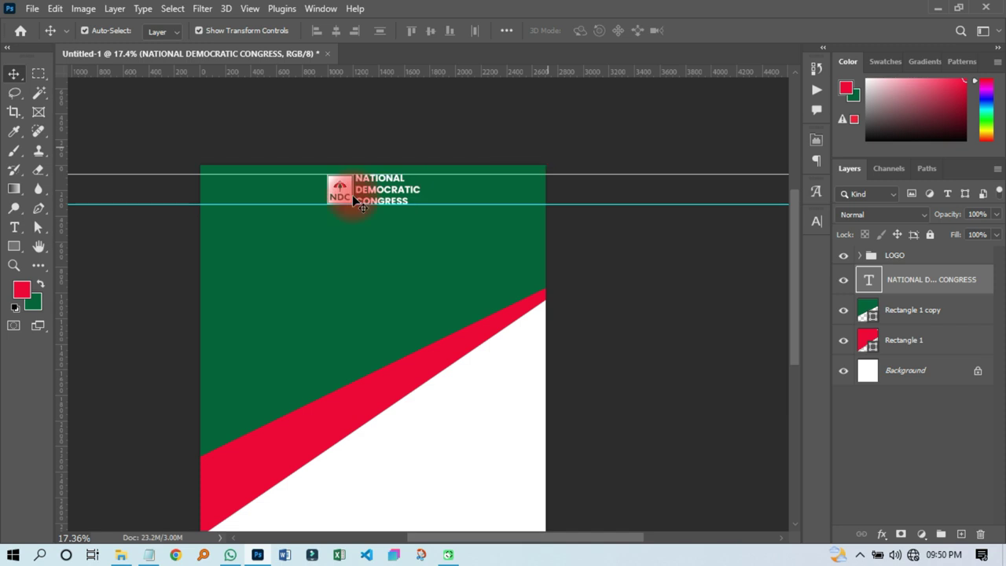
- Switch to the DETAILS file in Notepad and copy the three lines from THE NATIONAL TEIN SECRETARIAT to BONO EAST REGIONAL YOUTH WING
scroll(346, 187, "down", 1)
scroll(238, 434, "up", 2)
left_click(148, 555)
left_click(417, 262)
left_click_drag(363, 234, 699, 275)
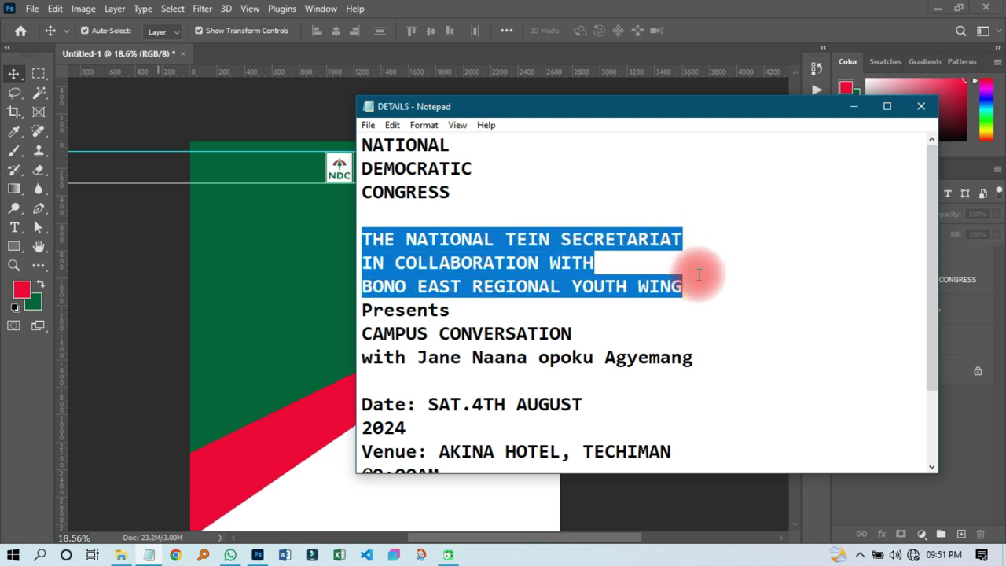
right_click(600, 288)
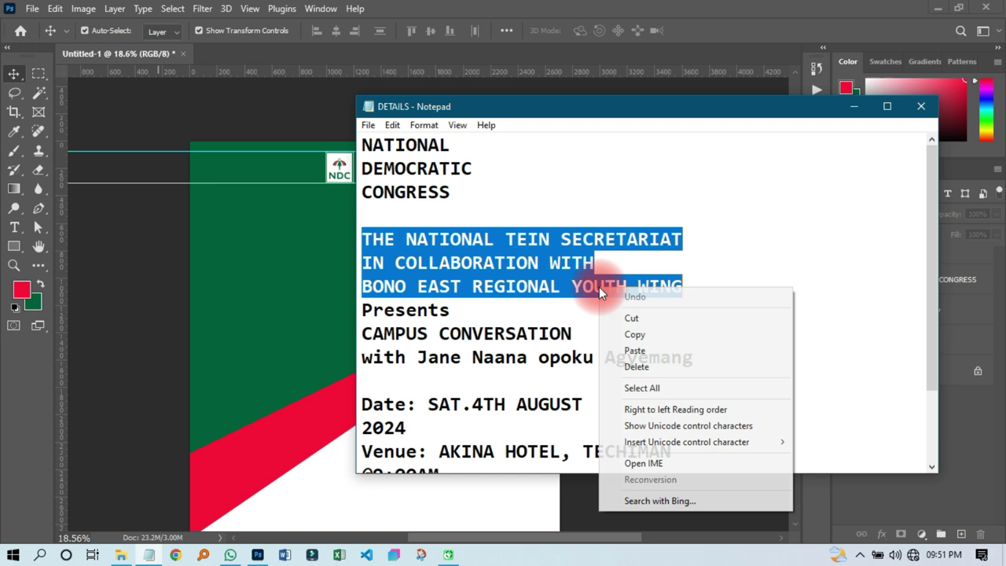
left_click(635, 335)
- Back in Photoshop, paste the copied organizer lines as a new text layer below the logo and heading
left_click(112, 274)
left_click(14, 228)
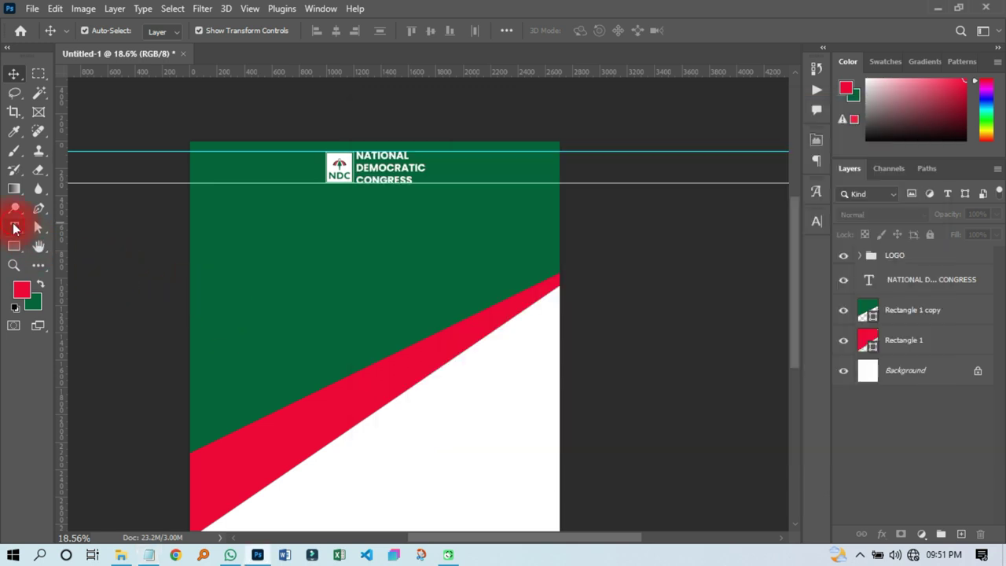
left_click(326, 212)
right_click(325, 213)
left_click(357, 273)
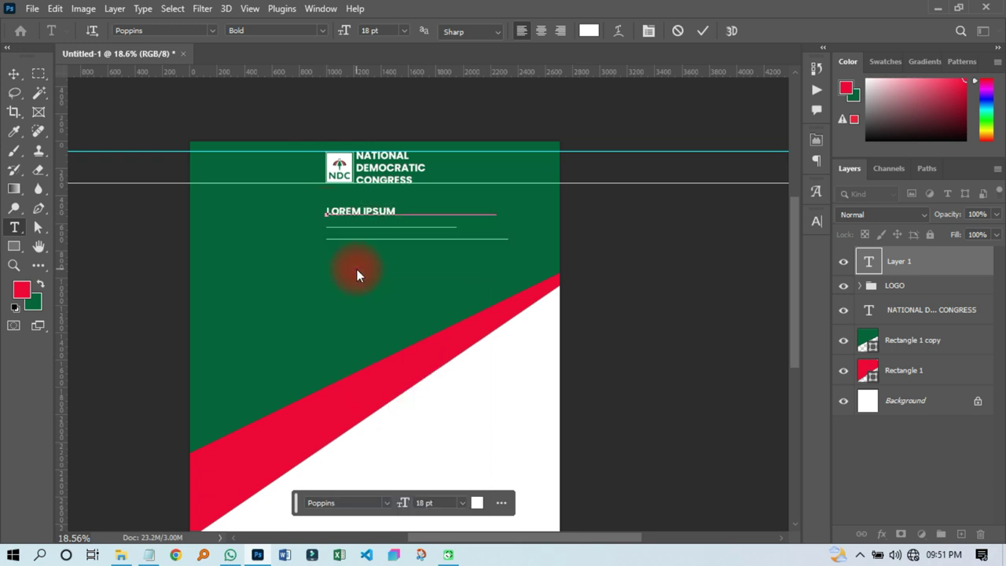
left_click(15, 73)
left_click(401, 224)
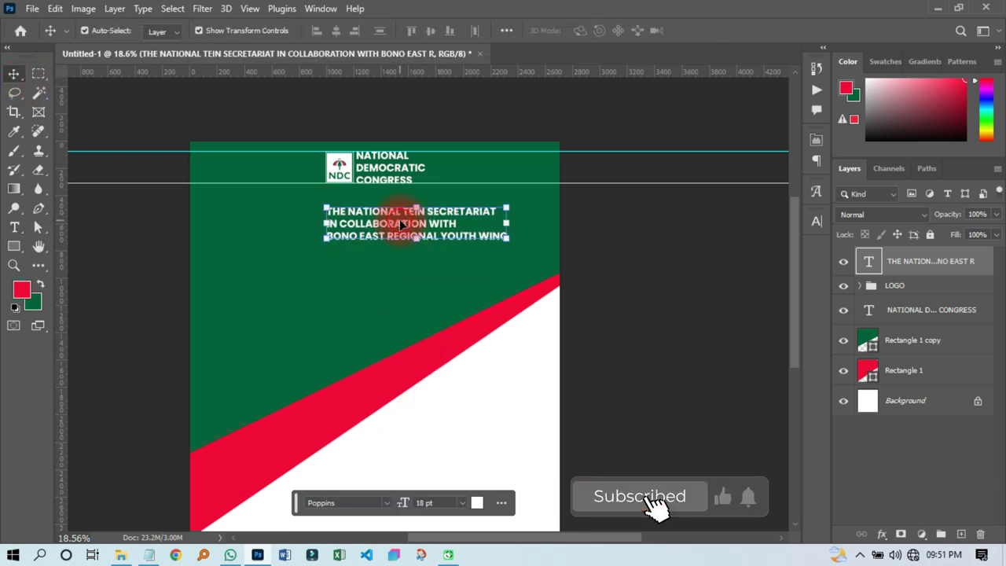
- Center-align the three organizer lines and place them centered on the flyer just beneath the logo and heading
left_click_drag(401, 224, 368, 205)
left_click(818, 222)
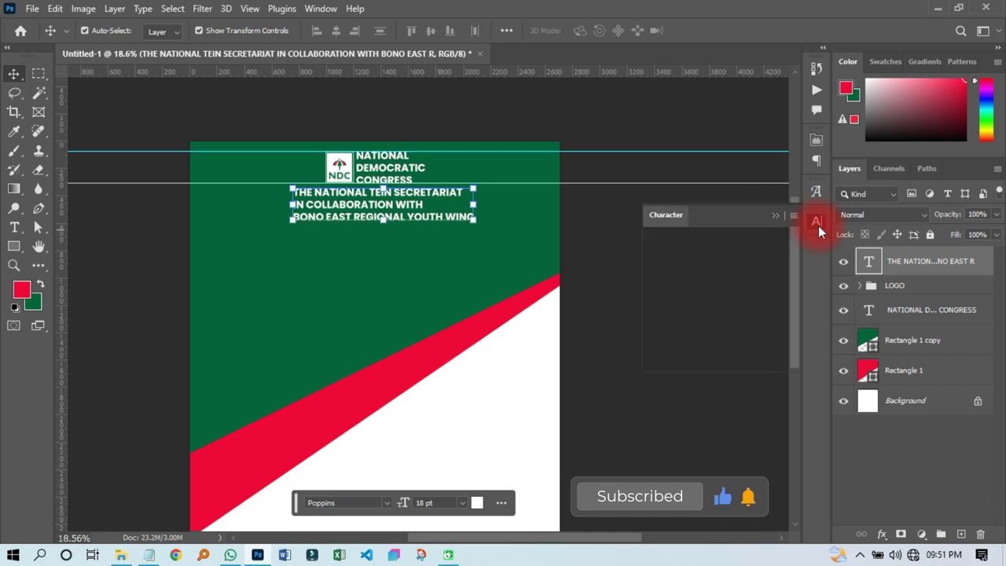
left_click(815, 161)
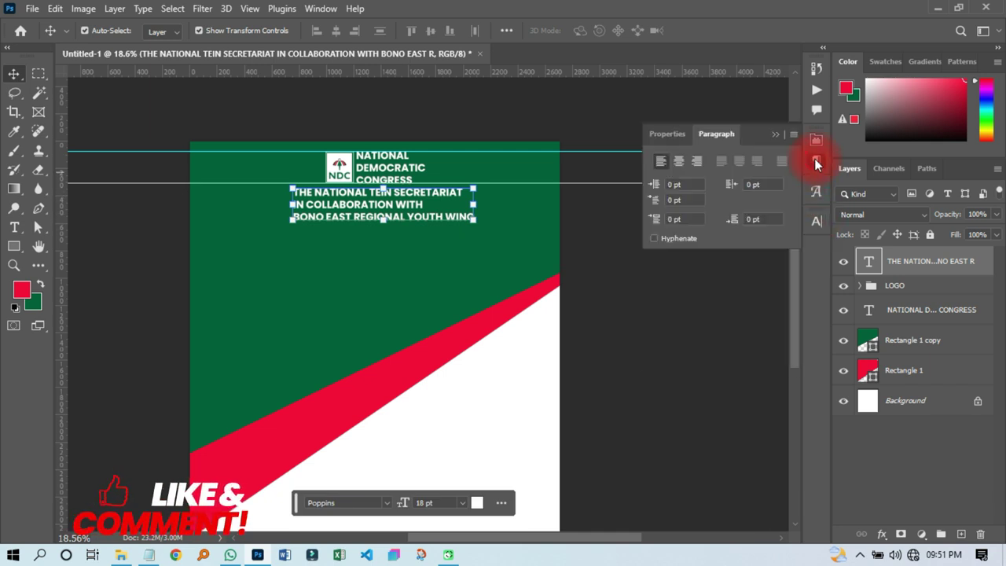
left_click(680, 161)
left_click_drag(359, 213, 409, 210)
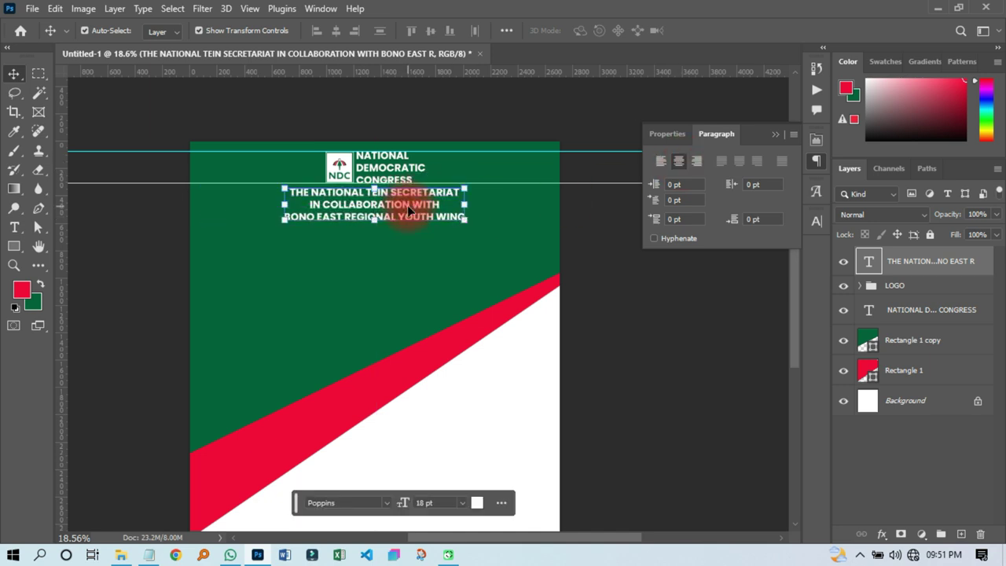
left_click(359, 131)
- Set the line IN COLLABORATION WITH to the Poppins Regular font style
scroll(371, 165, "up", 3)
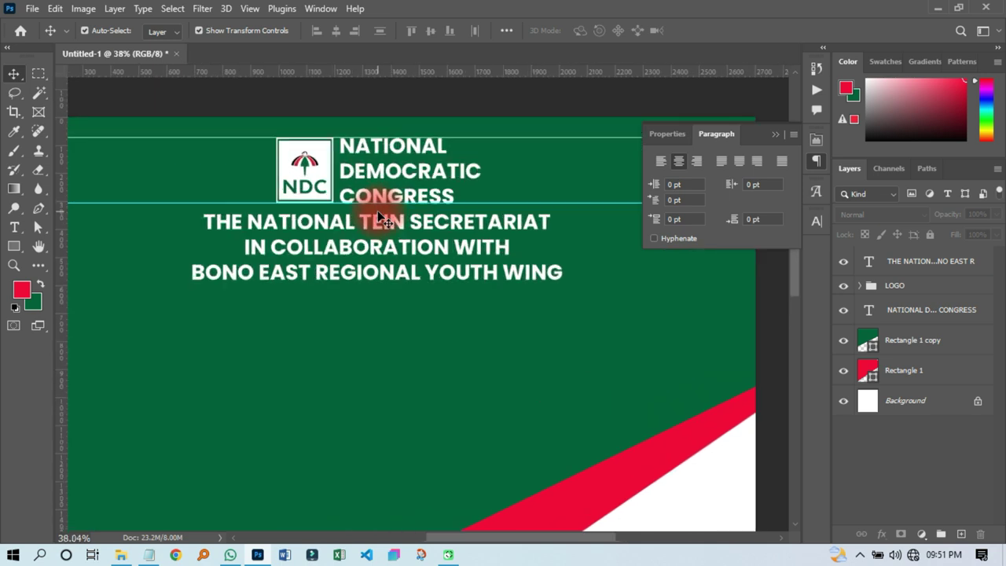
scroll(380, 216, "down", 2)
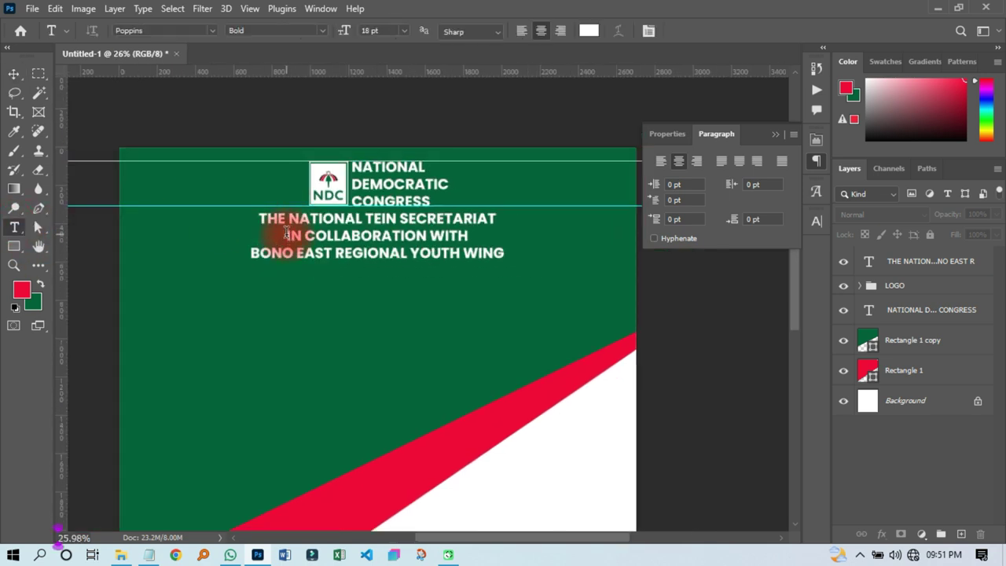
left_click_drag(287, 234, 469, 233)
left_click(671, 135)
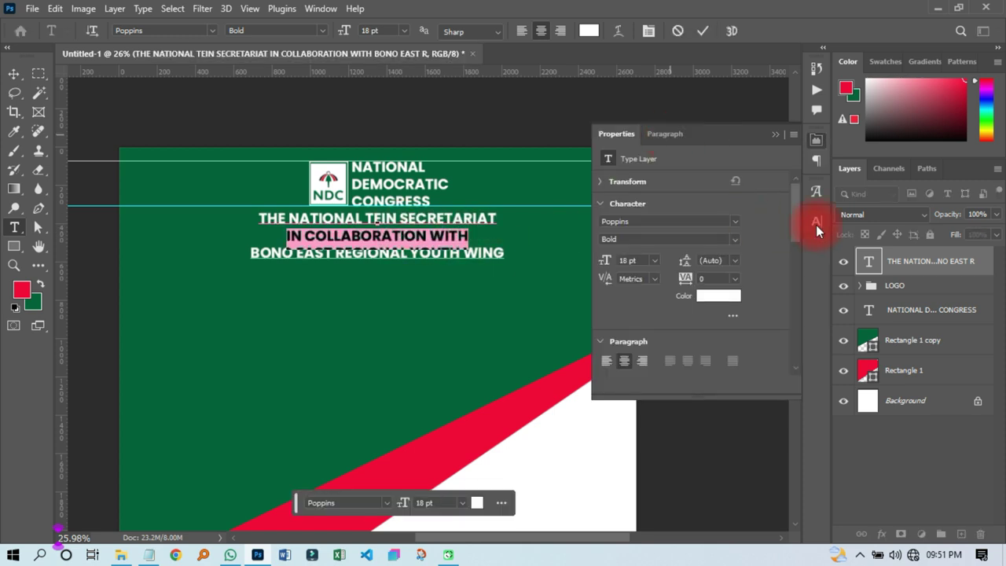
left_click(817, 222)
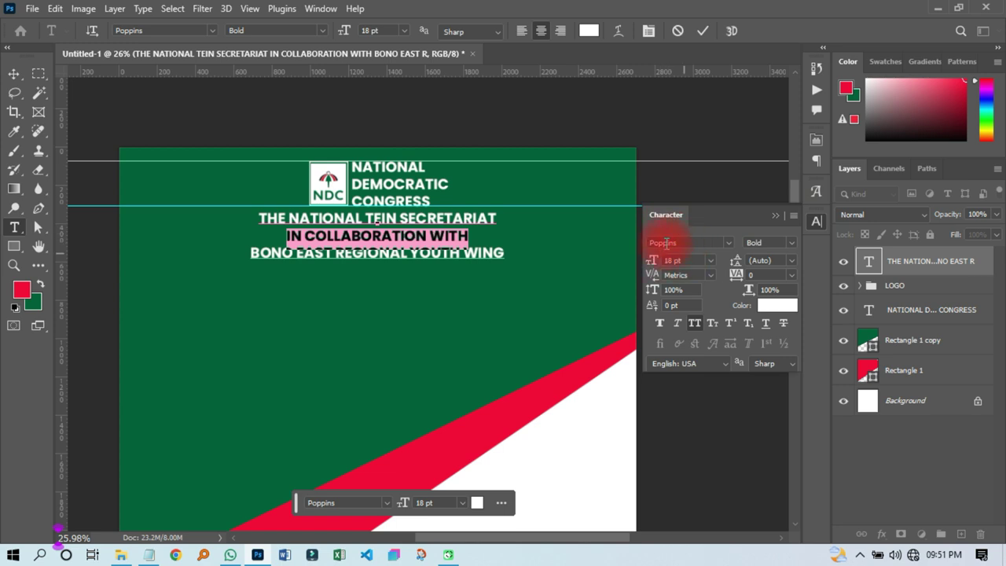
left_click(790, 241)
left_click(780, 327)
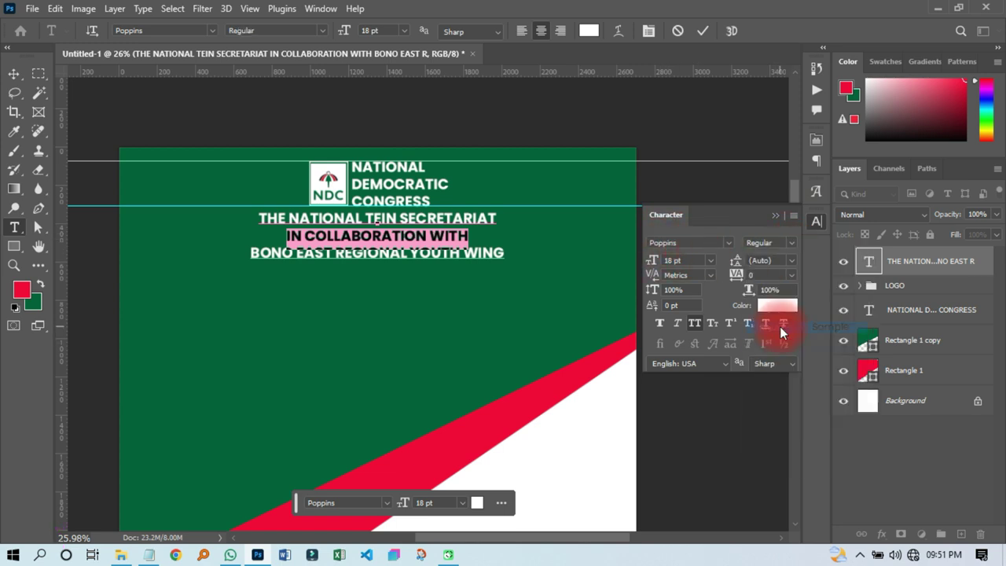
left_click(702, 33)
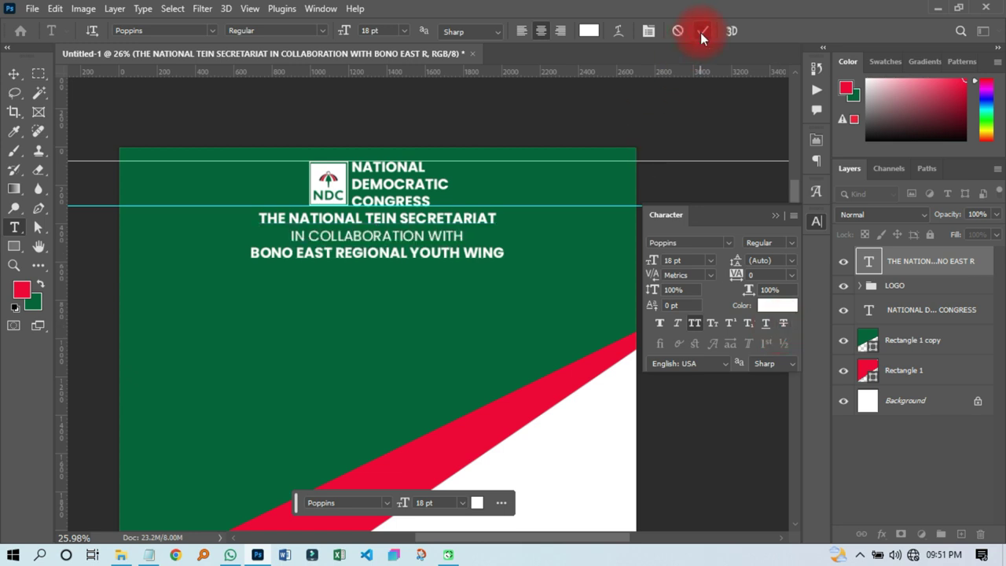
left_click(14, 79)
- Switch to the DETAILS file in Notepad and copy the word Presents
scroll(411, 343, "down", 2)
left_click(148, 555)
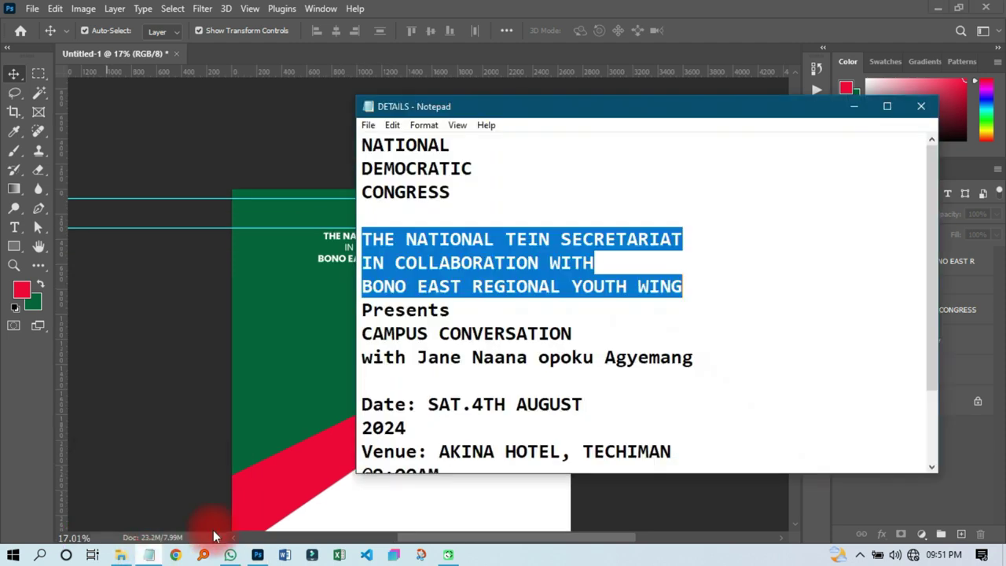
left_click(418, 309)
double_click(414, 309)
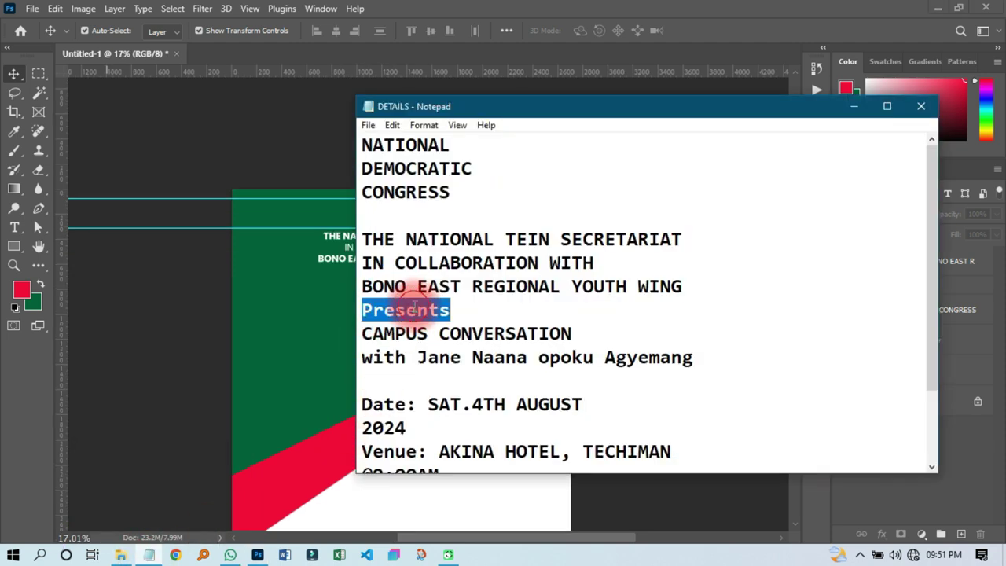
right_click(414, 309)
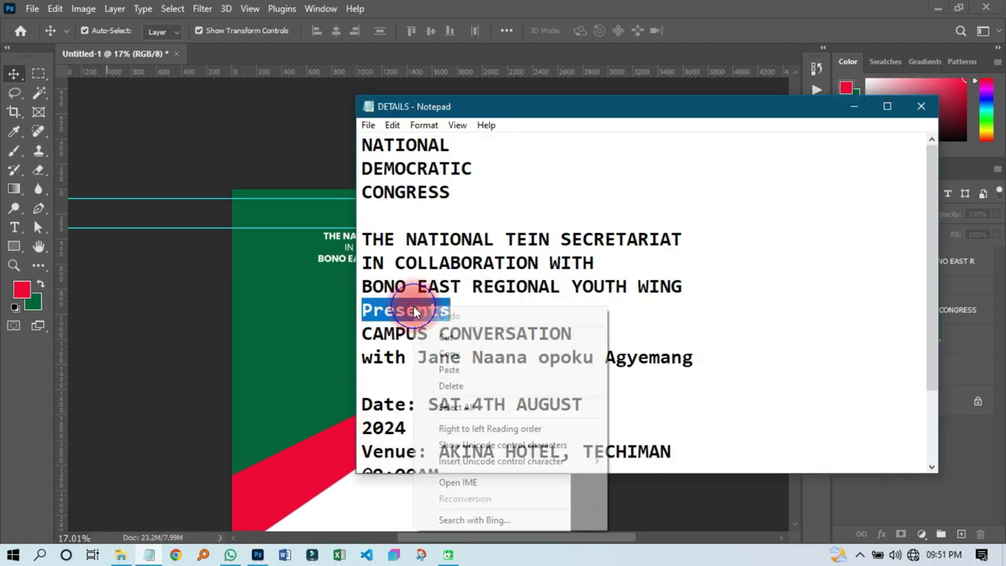
left_click(451, 354)
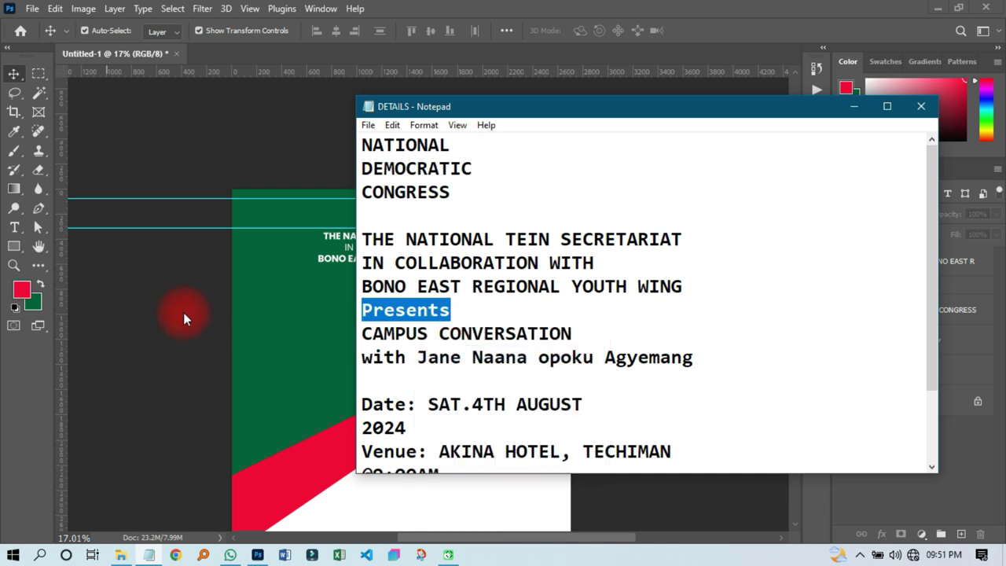
- Back in Photoshop, paste Presents as a new text layer below the organizer lines and turn off its All Caps style
left_click(186, 317)
left_click(362, 279)
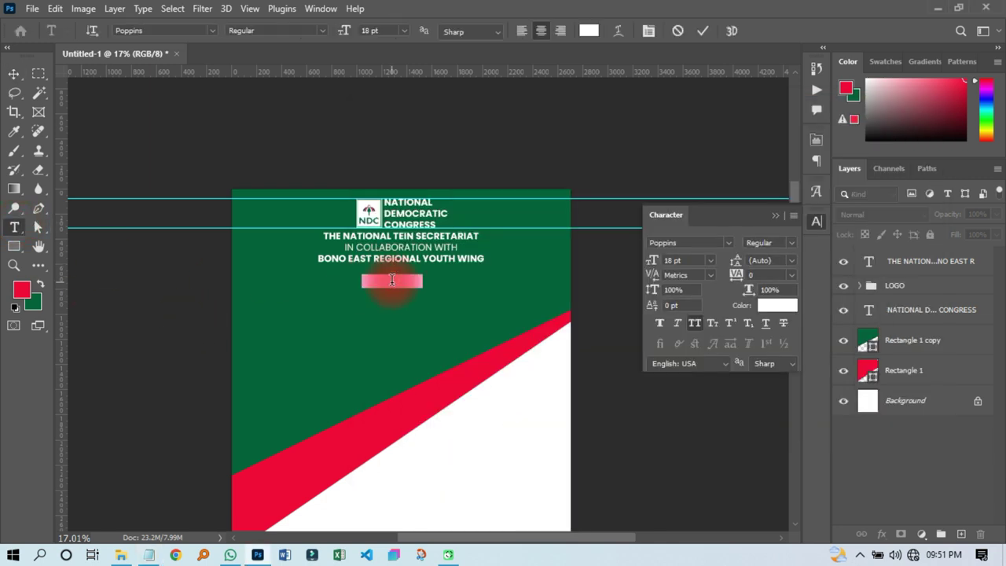
right_click(392, 282)
left_click(421, 308)
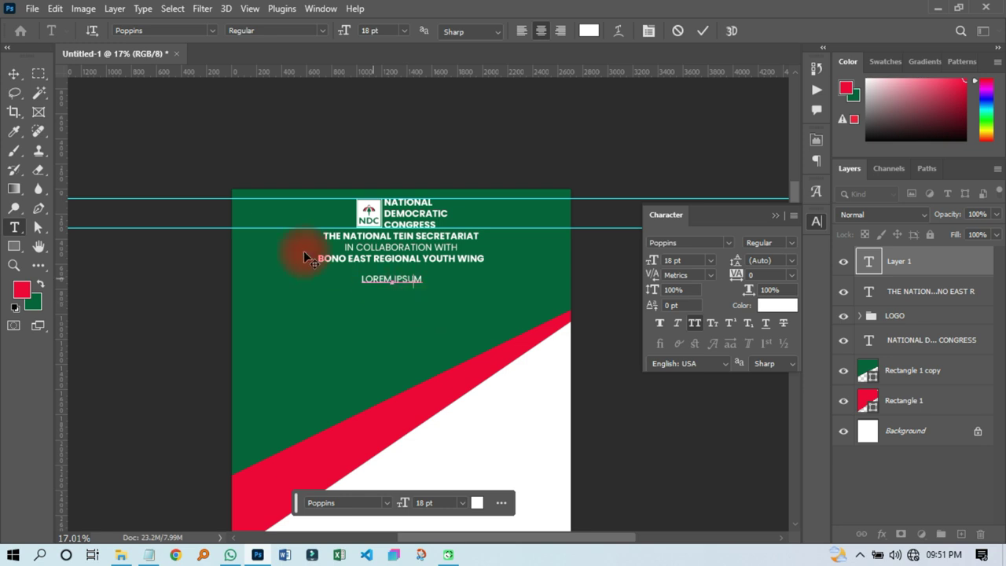
left_click(17, 79)
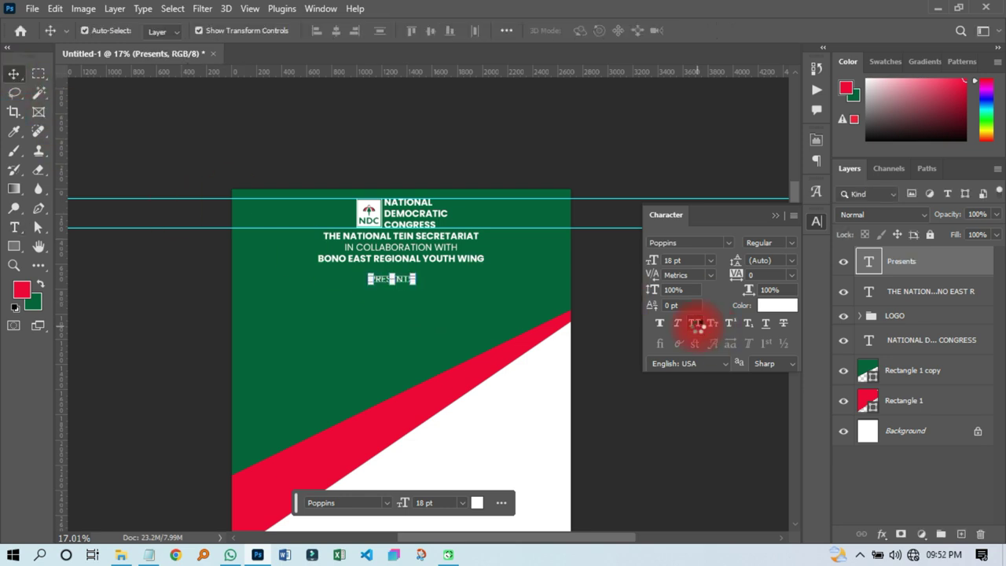
- Browse the font list and set the Presents text to the Blacksword font
scroll(400, 280, "up", 6)
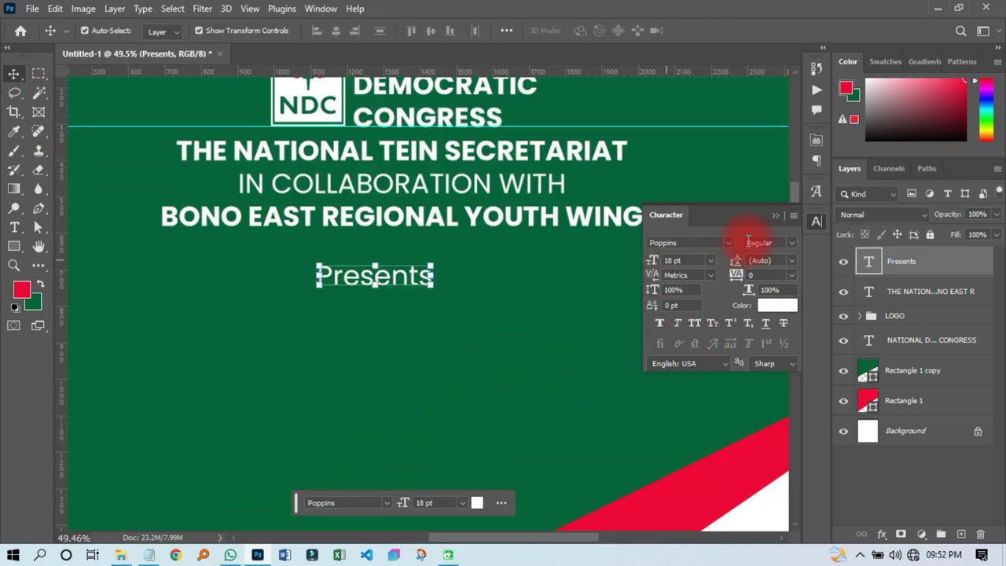
left_click(729, 244)
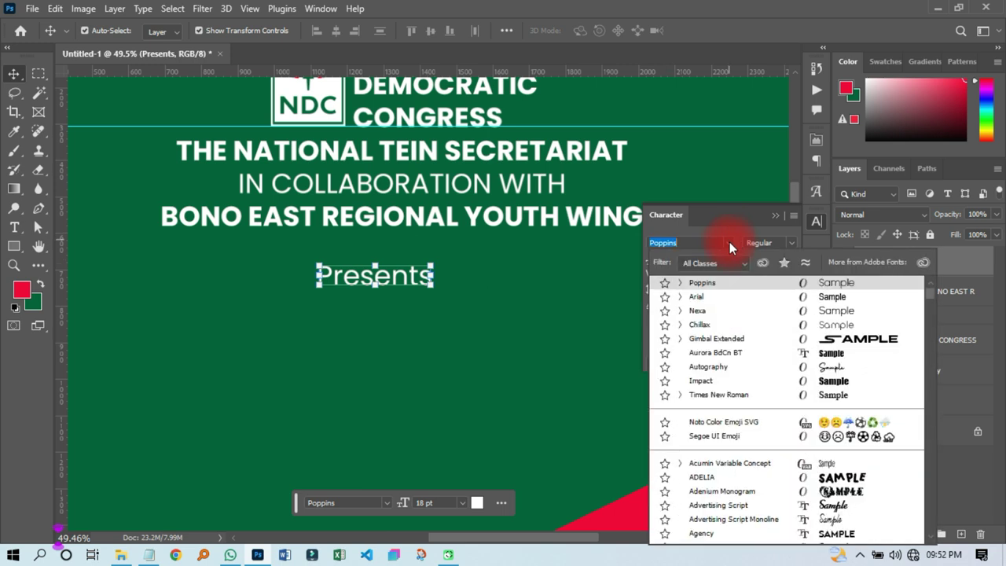
key("Down")
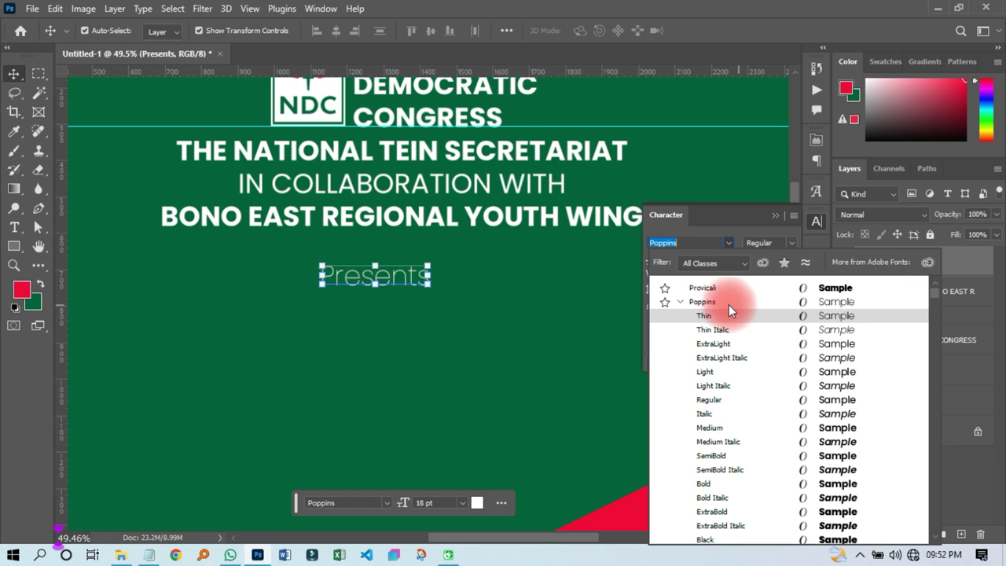
left_click(679, 300)
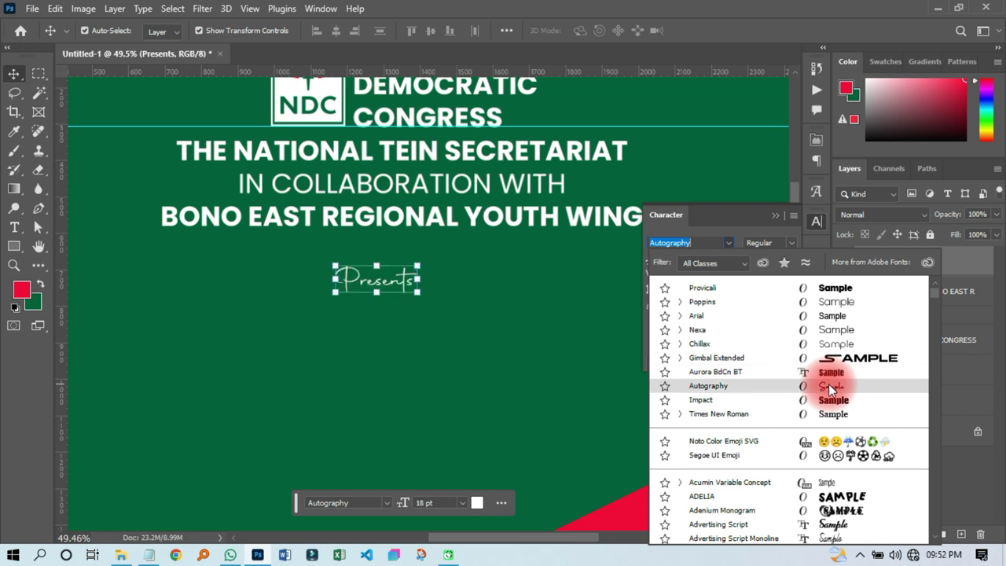
scroll(829, 384, "down", 10)
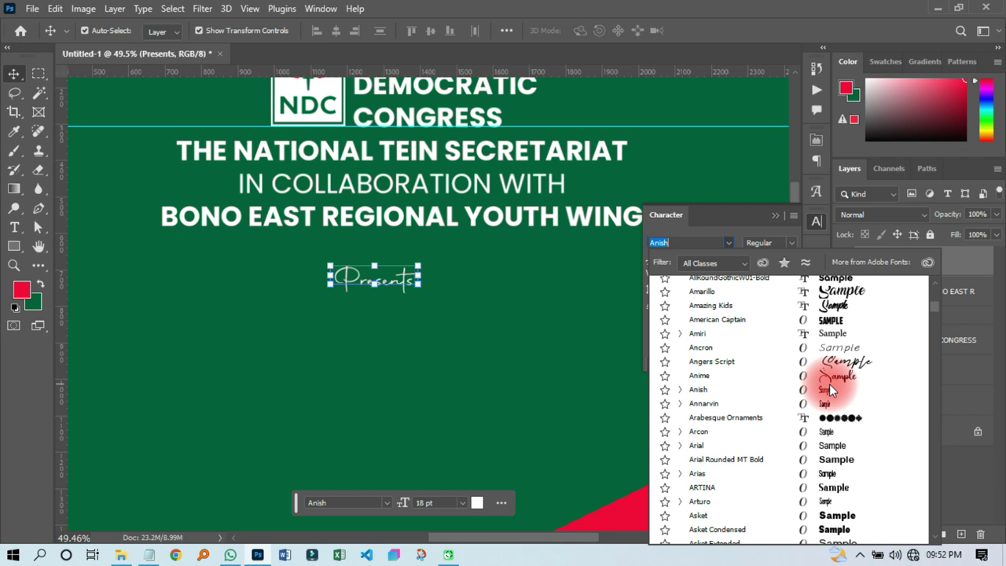
scroll(829, 383, "down", 10)
scroll(830, 383, "down", 5)
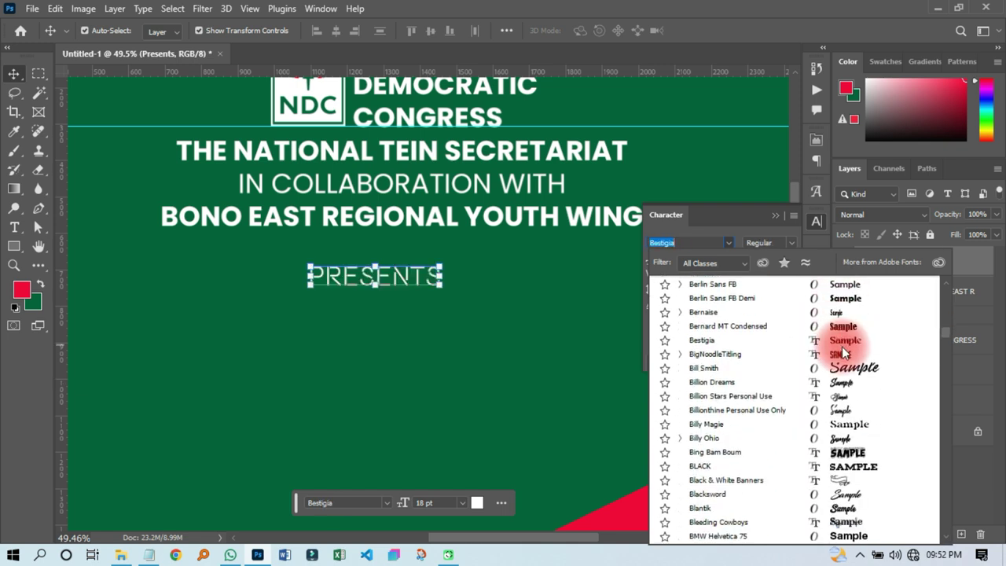
scroll(842, 346, "down", 5)
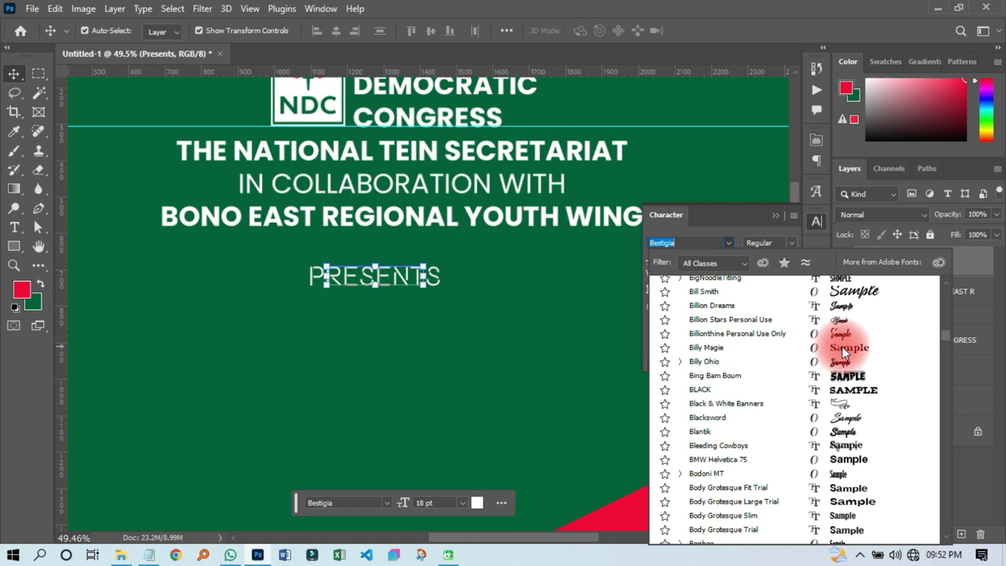
left_click(841, 422)
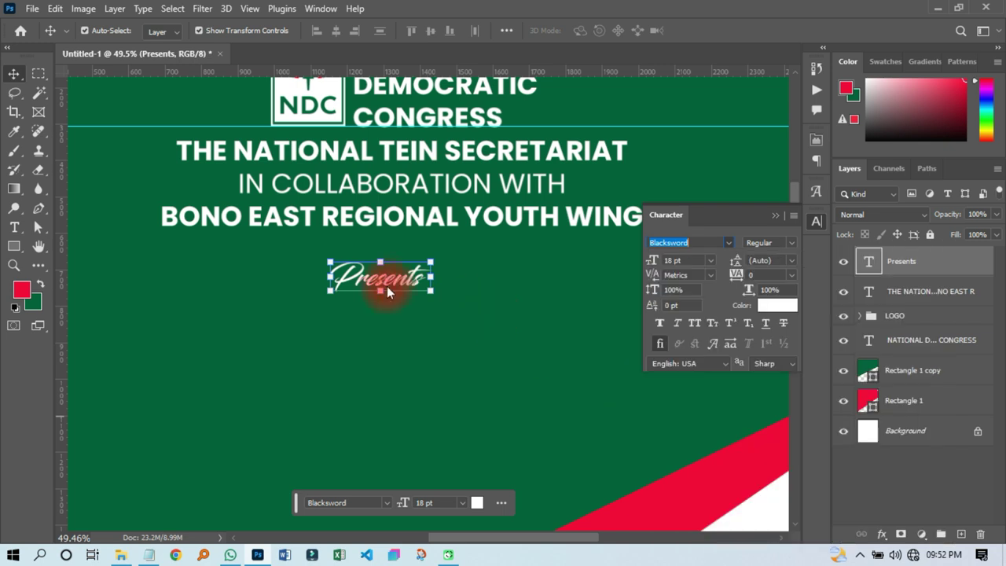
- Move the Presents text up so it sits centered just beneath the BONO EAST REGIONAL YOUTH WING line
left_click_drag(397, 283, 434, 260)
scroll(263, 262, "down", 5)
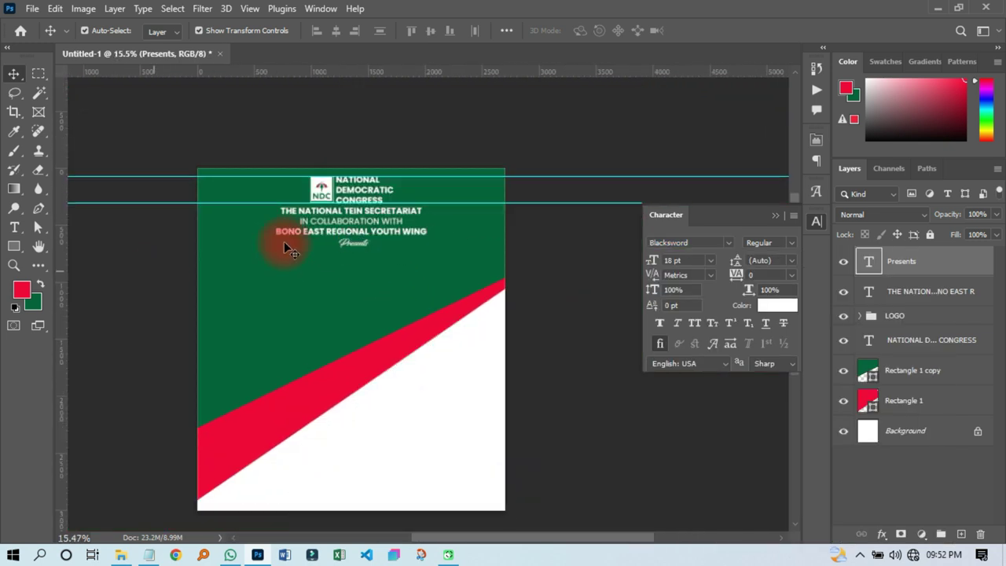
scroll(284, 242, "up", 1)
- Switch to the DETAILS file in Notepad and copy the line CAMPUS CONVERSATION
left_click(149, 554)
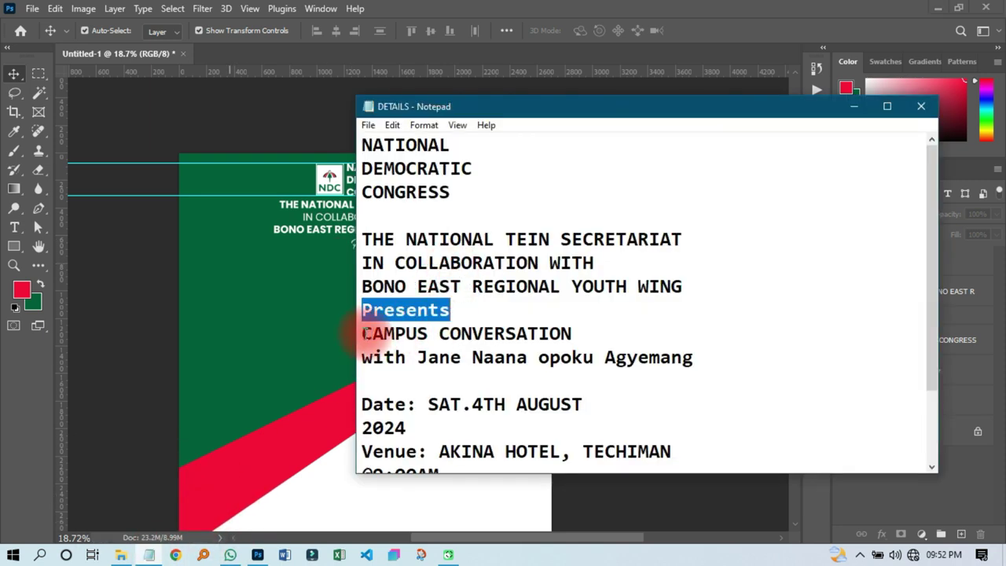
left_click_drag(362, 333, 584, 324)
right_click(483, 335)
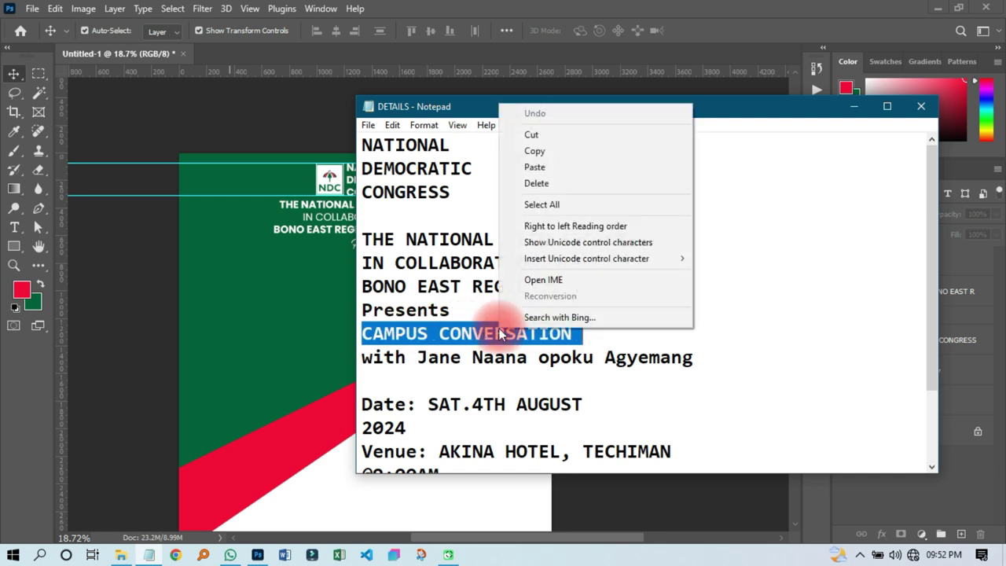
left_click(535, 147)
- Back in Photoshop, paste CAMPUS CONVERSATION as a new text layer below Presents
left_click(175, 266)
left_click(15, 228)
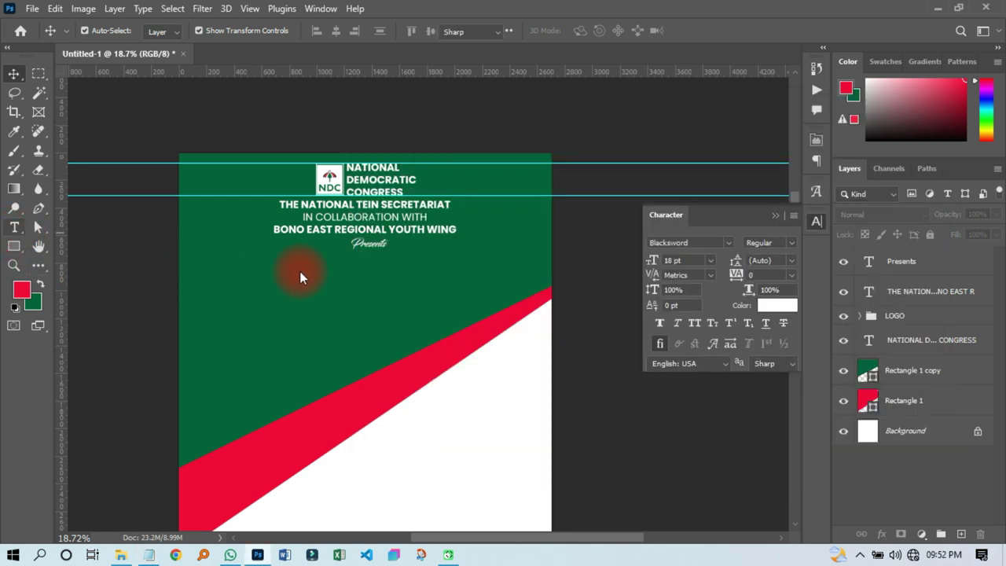
left_click(299, 276)
right_click(300, 278)
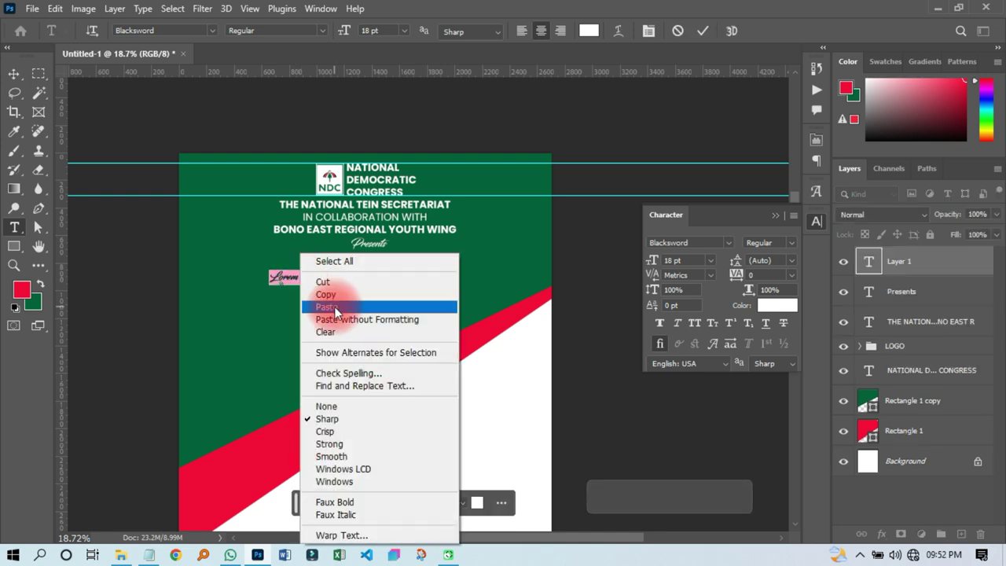
left_click(338, 307)
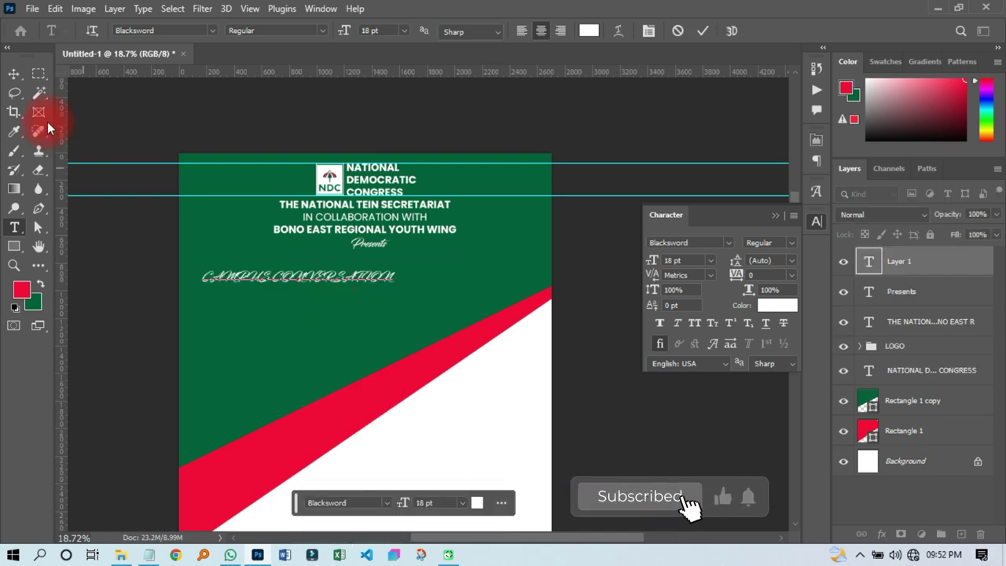
left_click(15, 74)
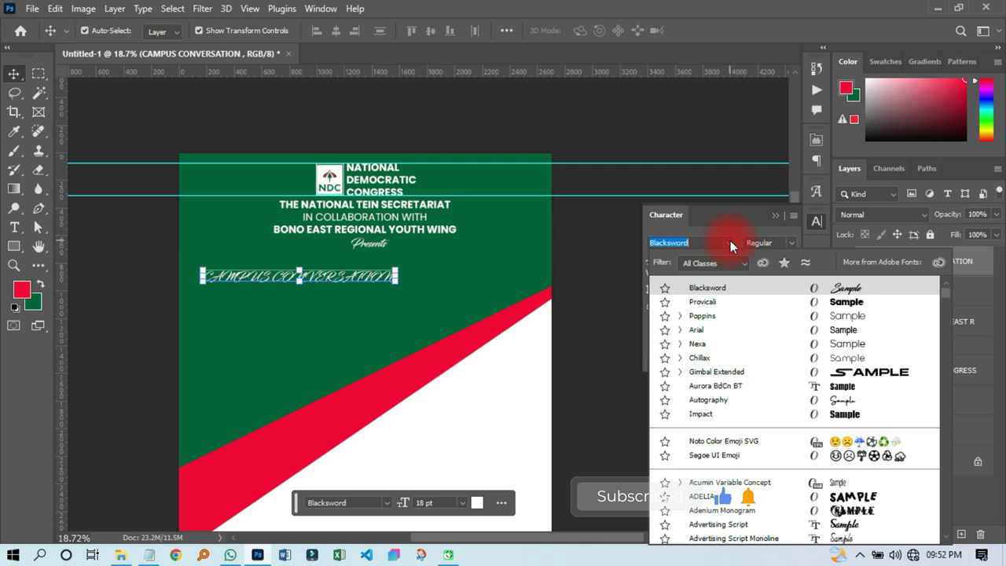
- Set CAMPUS CONVERSATION in Chillax Bold at 36 pt and place it centered just beneath Presents
left_click(701, 357)
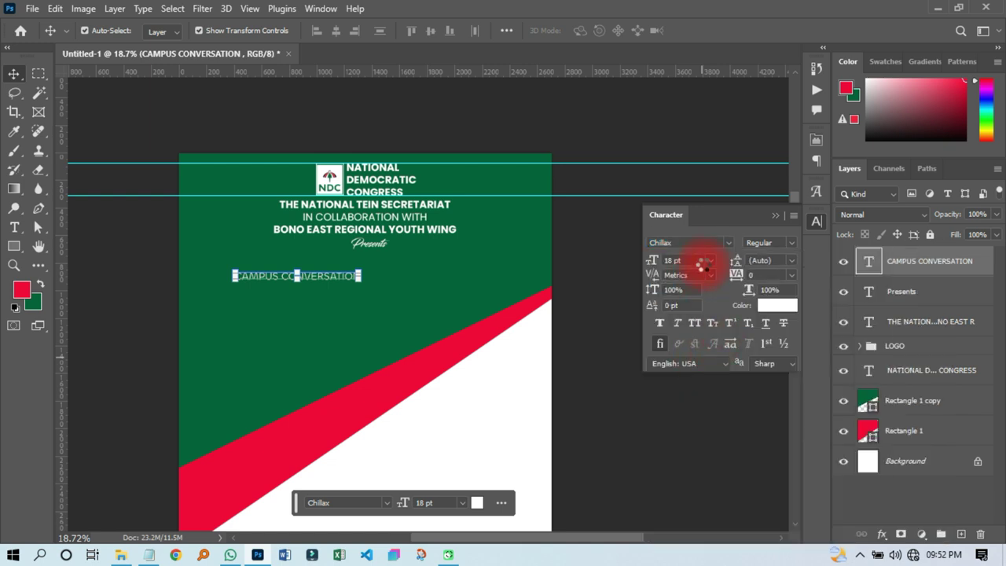
left_click(708, 263)
left_click(704, 432)
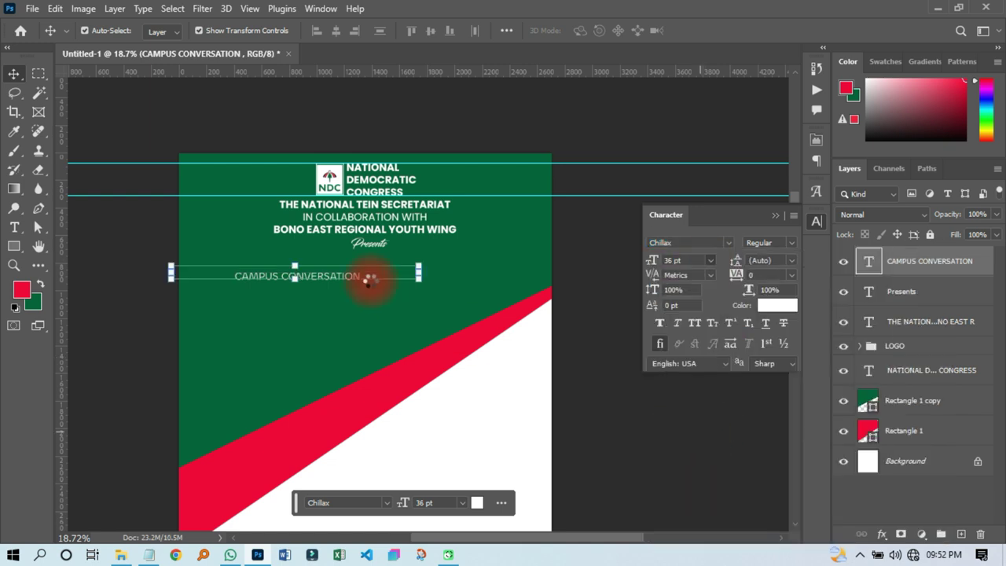
left_click_drag(335, 275, 415, 270)
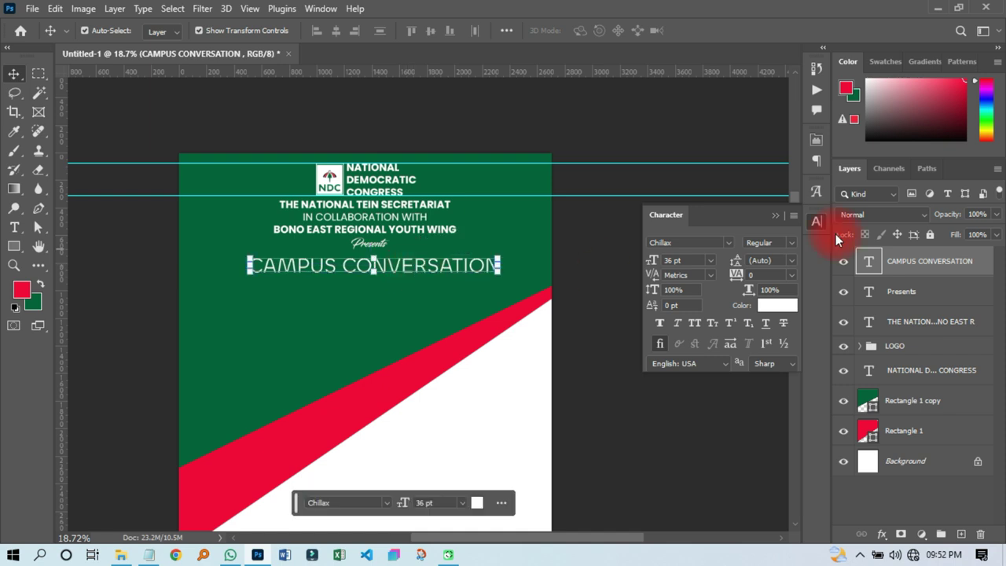
left_click(792, 243)
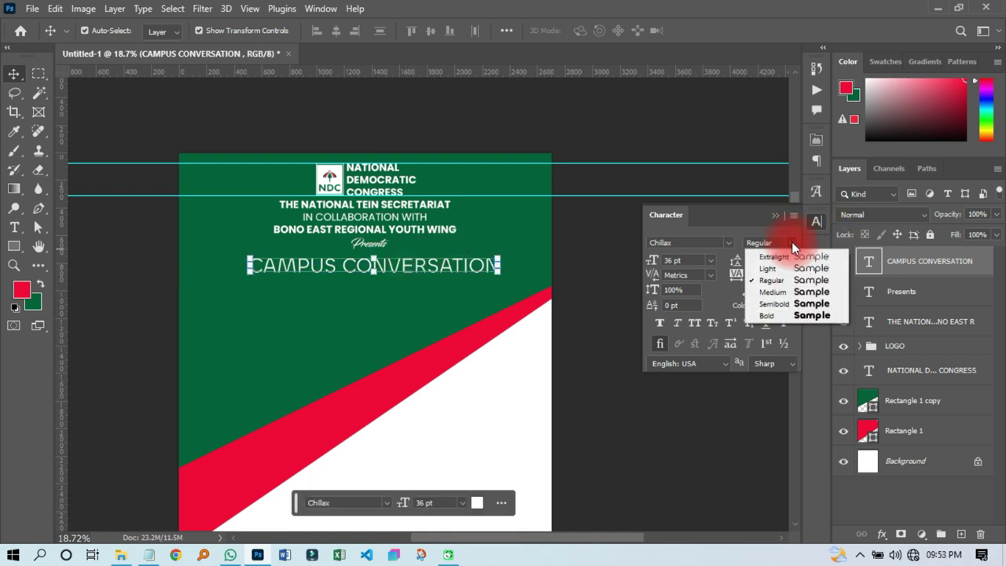
left_click(775, 316)
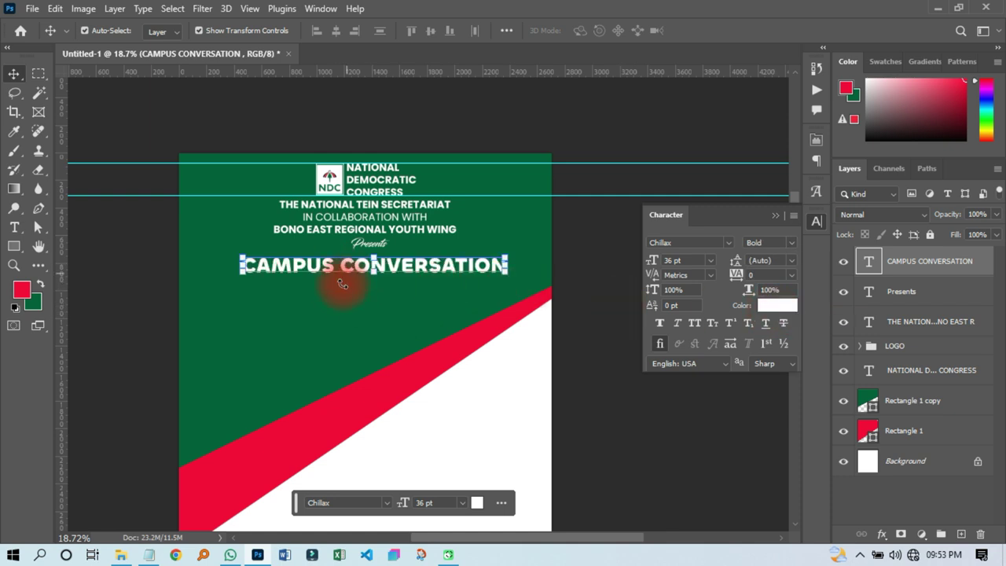
- Switch to the DETAILS file in Notepad and copy only the word with from the speaker line
left_click(148, 555)
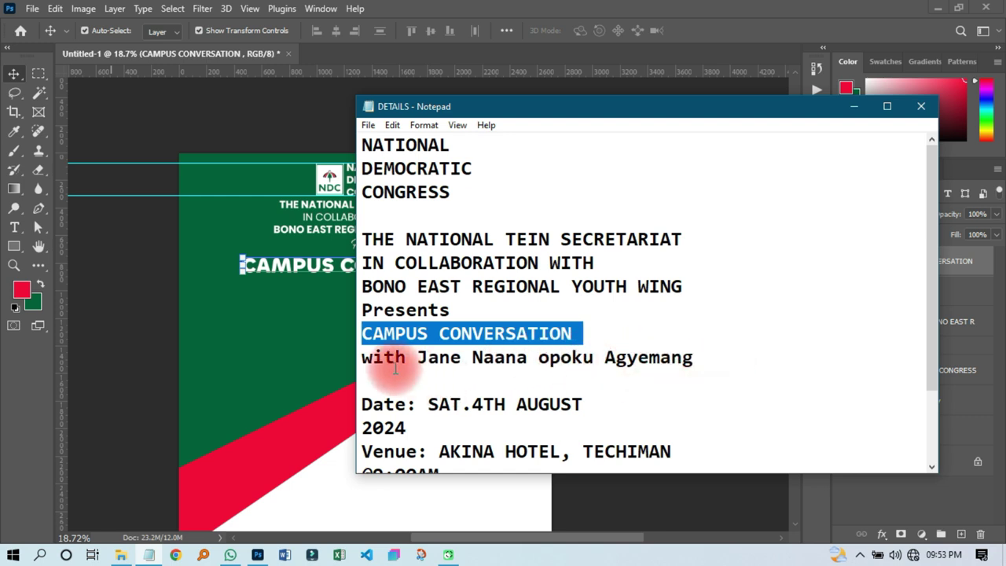
left_click(364, 357)
left_click_drag(362, 358, 619, 359)
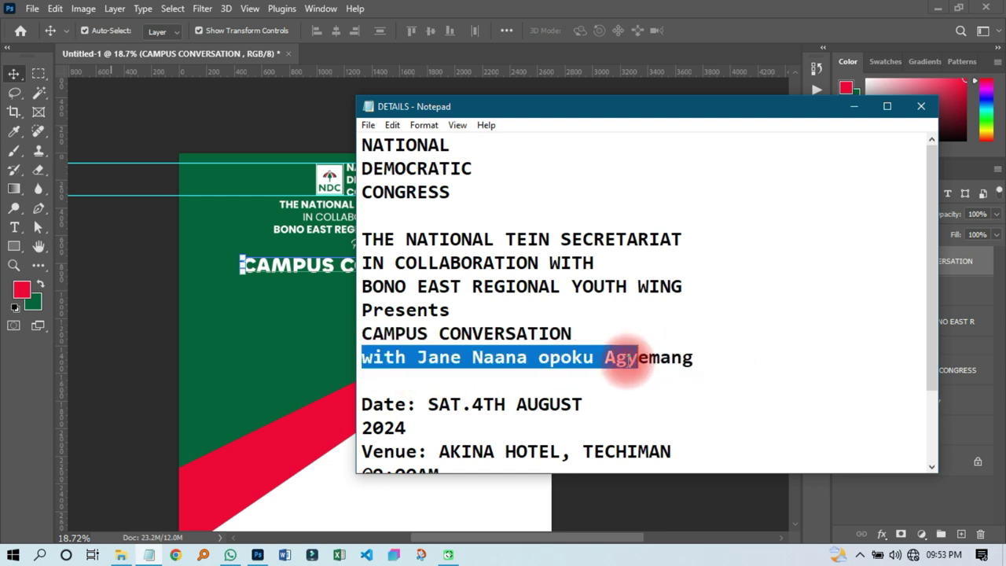
double_click(380, 359)
right_click(380, 357)
left_click(427, 179)
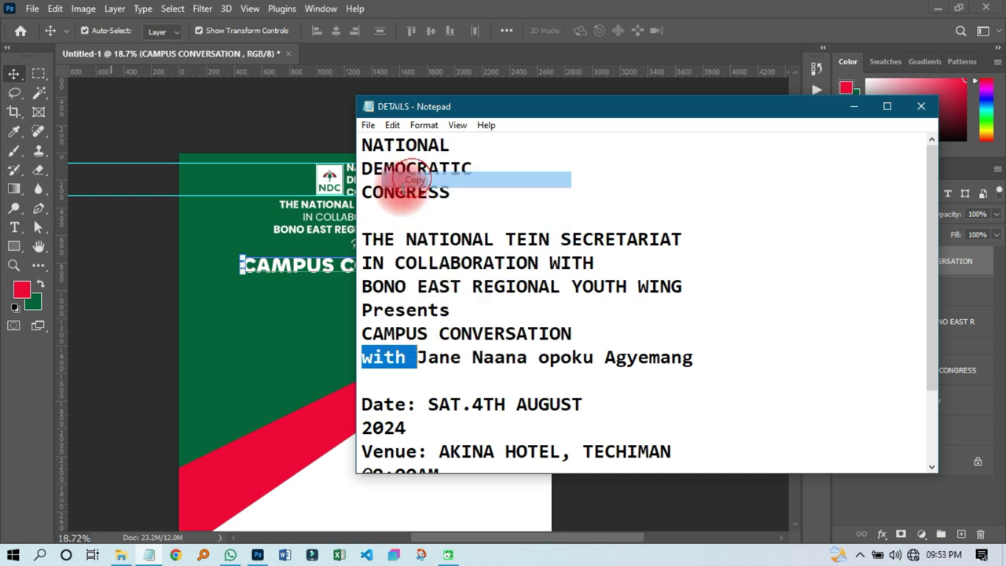
- Back in Photoshop, paste the word with as a new text layer below CAMPUS CONVERSATION
left_click(24, 228)
left_click(323, 310)
right_click(323, 310)
left_click(355, 71)
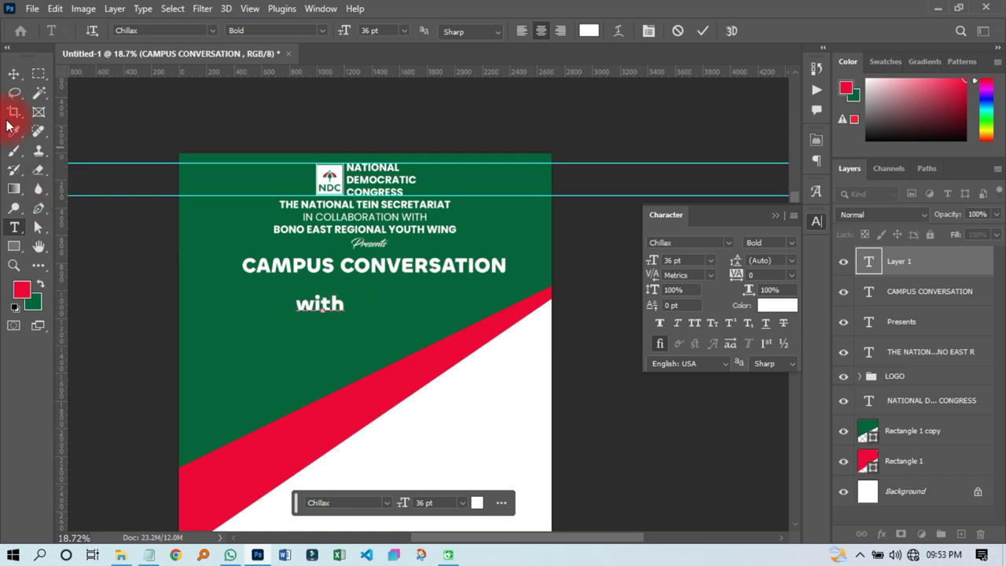
left_click(15, 77)
- Switch to the DETAILS file in Notepad and copy the speaker's first name
left_click(147, 550)
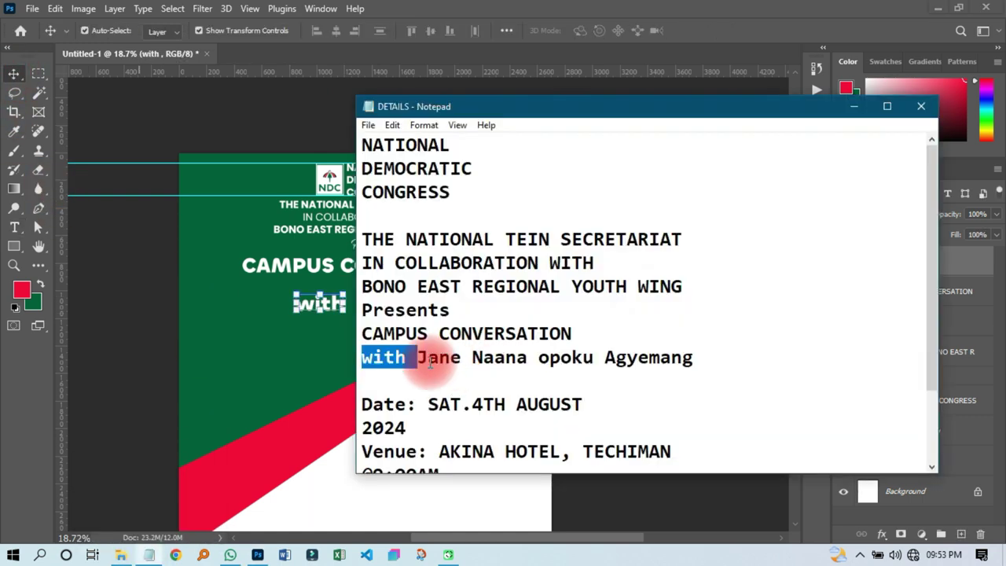
double_click(431, 357)
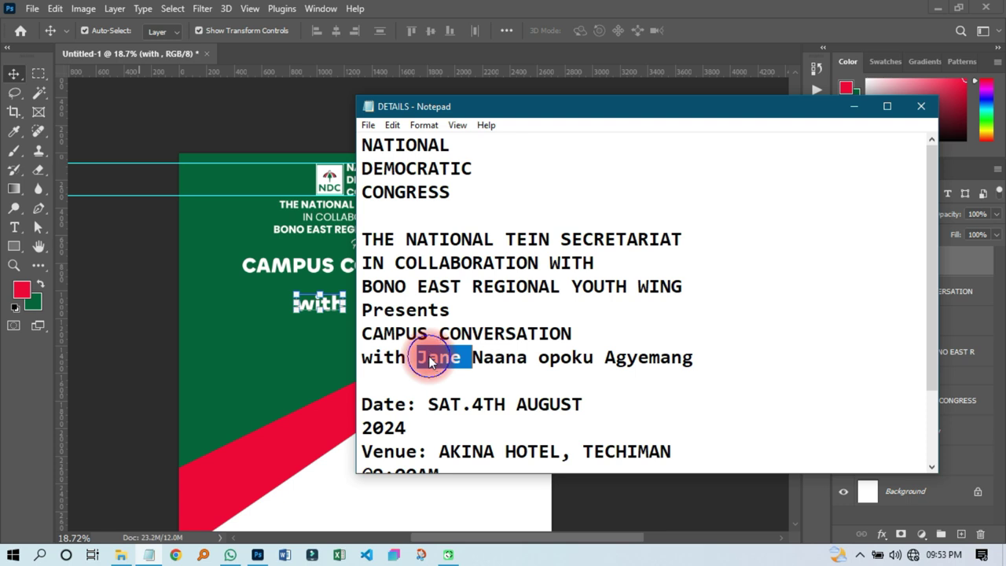
right_click(430, 360)
left_click(471, 180)
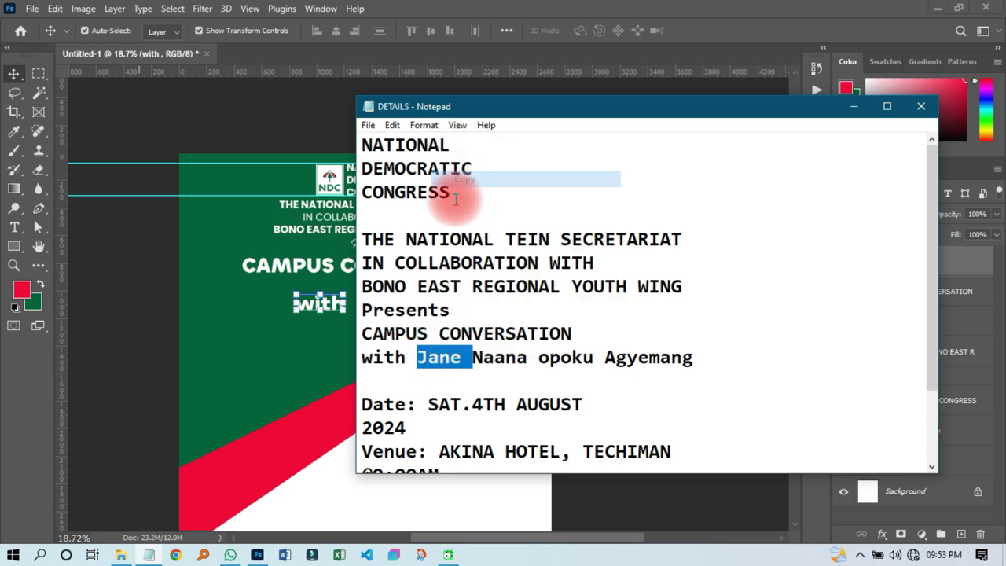
- Back in Photoshop, paste the speaker's first name as a new text layer below the word with
left_click(14, 227)
left_click(339, 356)
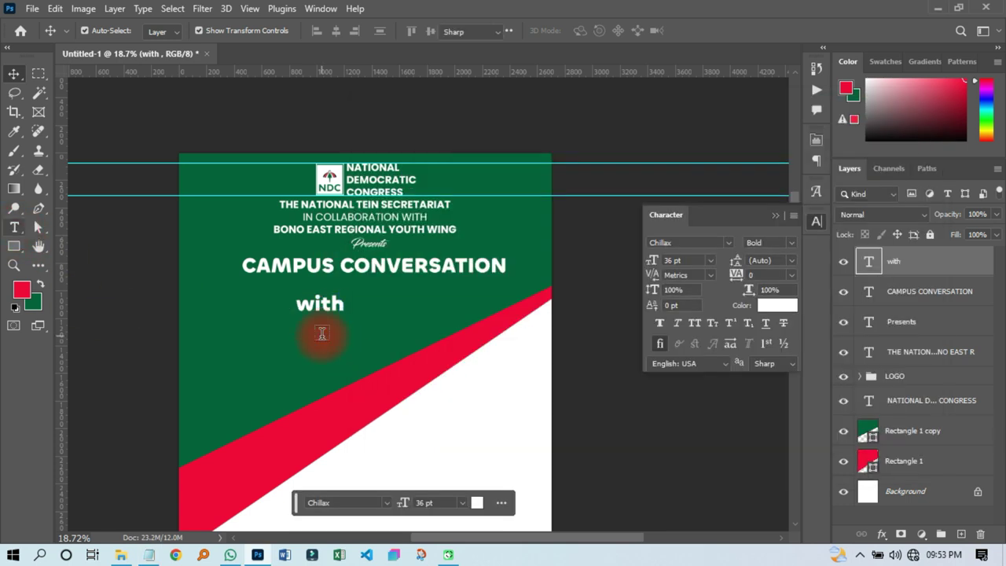
left_click(322, 333)
right_click(322, 333)
left_click(348, 96)
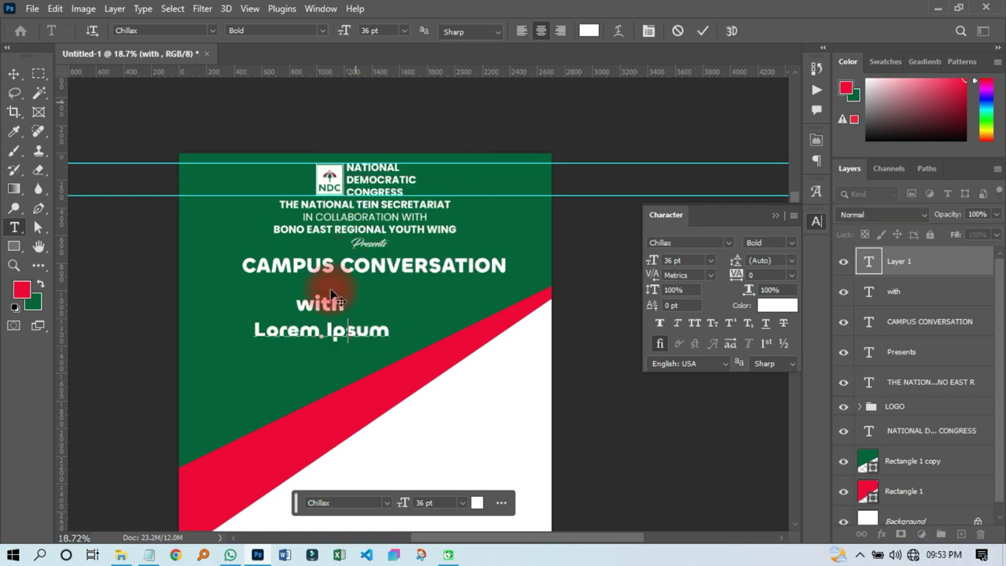
- Copy the rest of the speaker's name from the DETAILS file in Notepad, then return to Photoshop and commit the first-name text layer
left_click(149, 555)
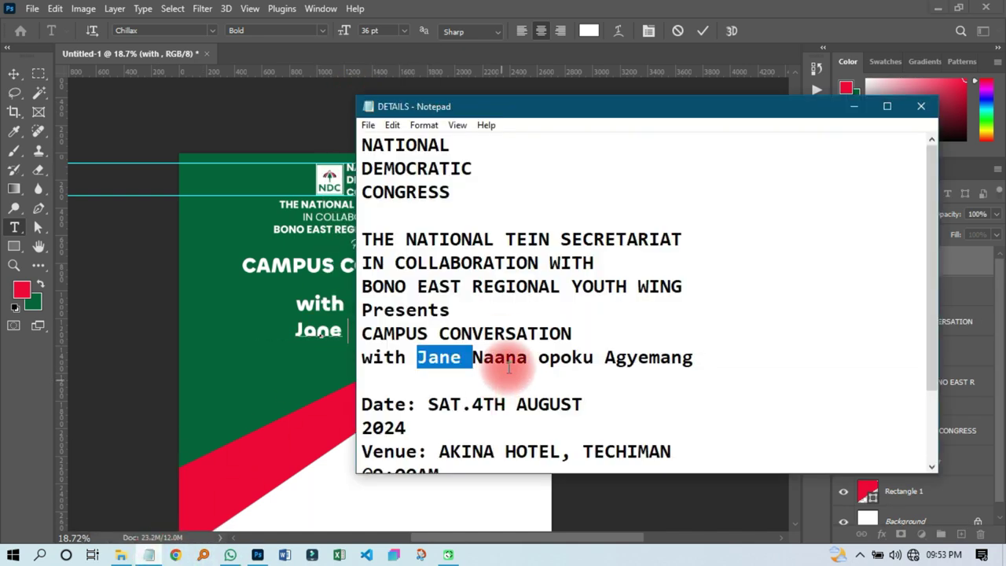
left_click_drag(473, 358, 701, 357)
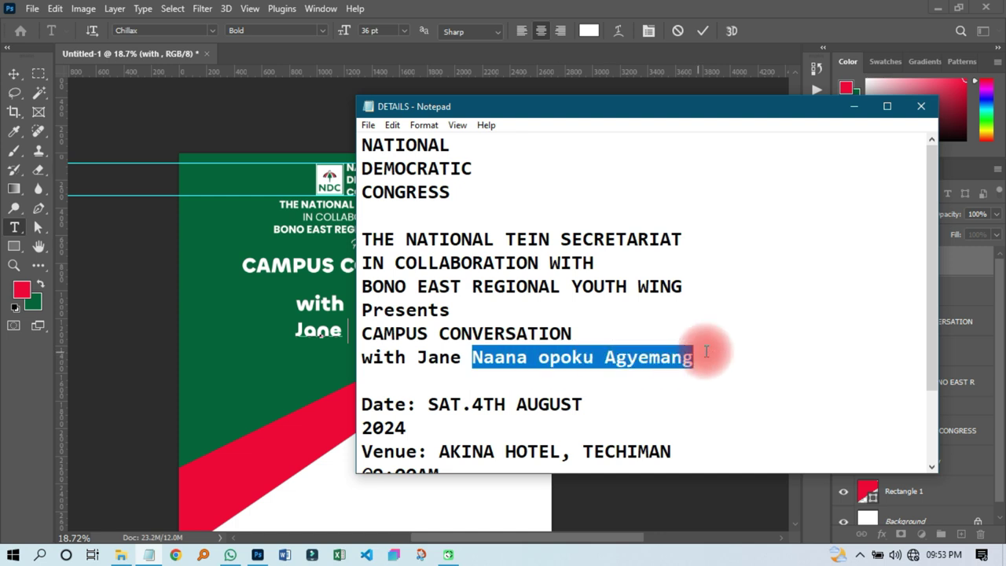
right_click(653, 358)
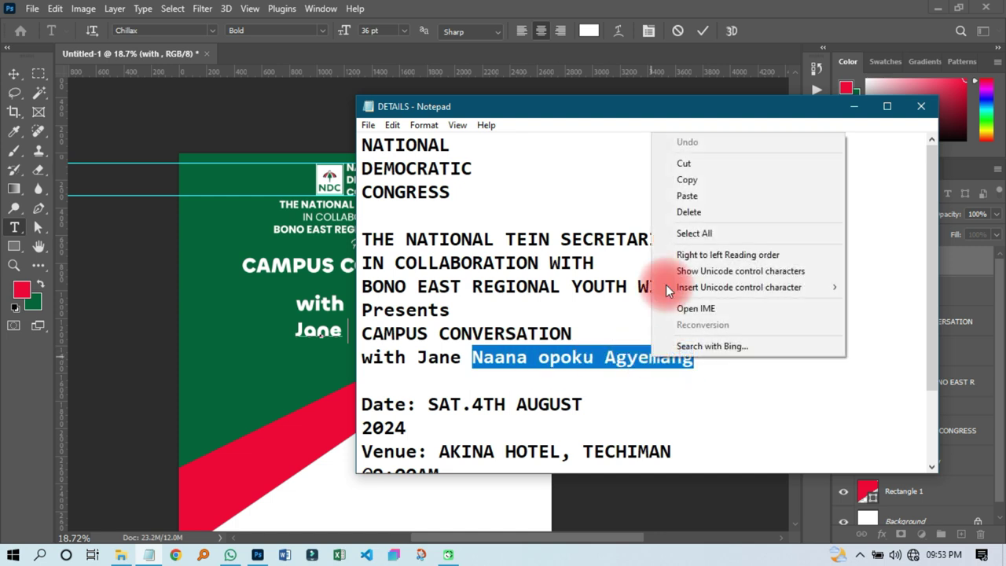
left_click(691, 180)
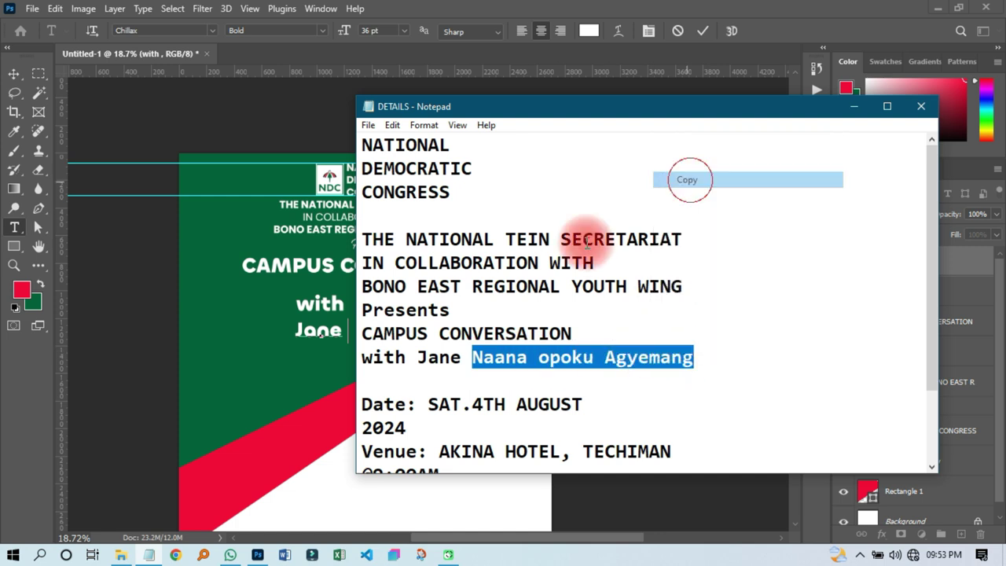
right_click(545, 355)
left_click(579, 173)
left_click(695, 34)
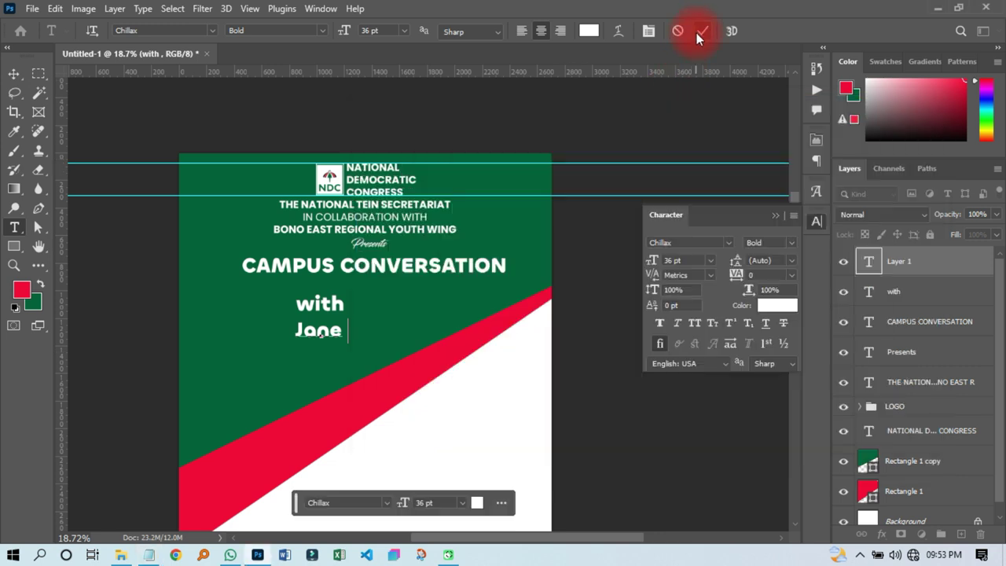
key("ctrl+Return")
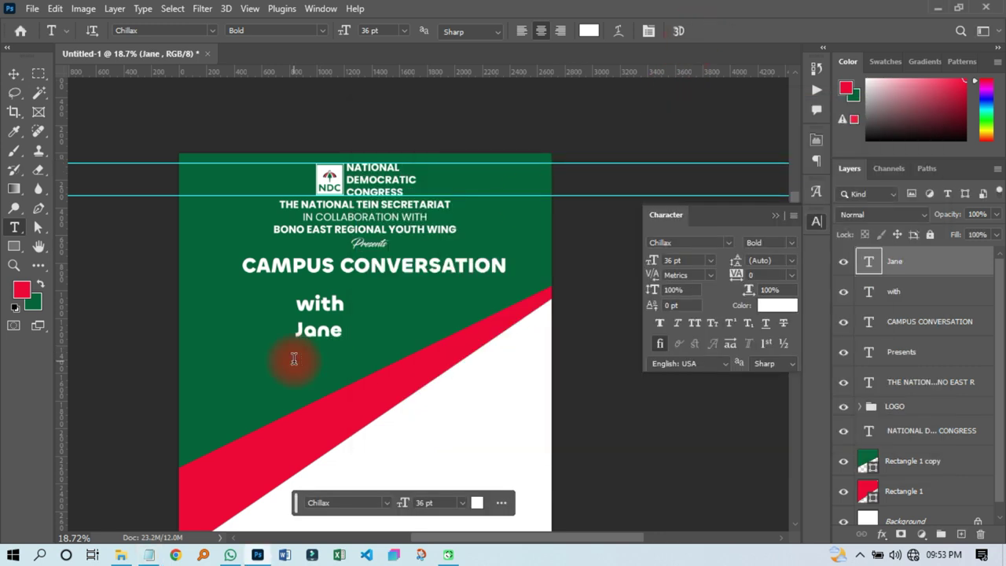
- Paste the rest of the speaker's name as a new text layer below the first name and commit it
left_click(294, 359)
right_click(294, 361)
left_click(335, 124)
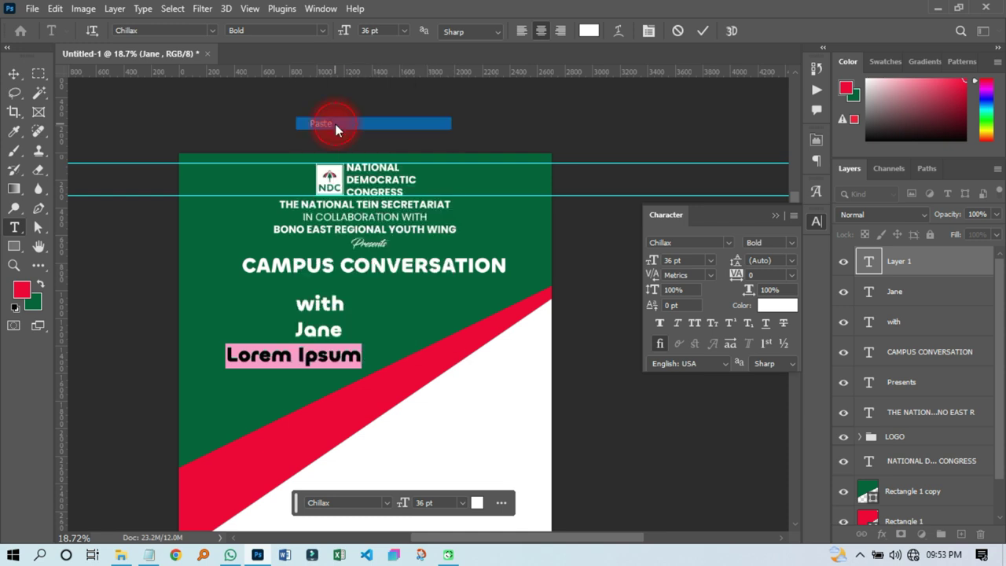
left_click(13, 74)
left_click(98, 253)
- Change the font of the speaker's first-name text layer to Pacifico
left_click(326, 333)
double_click(327, 333)
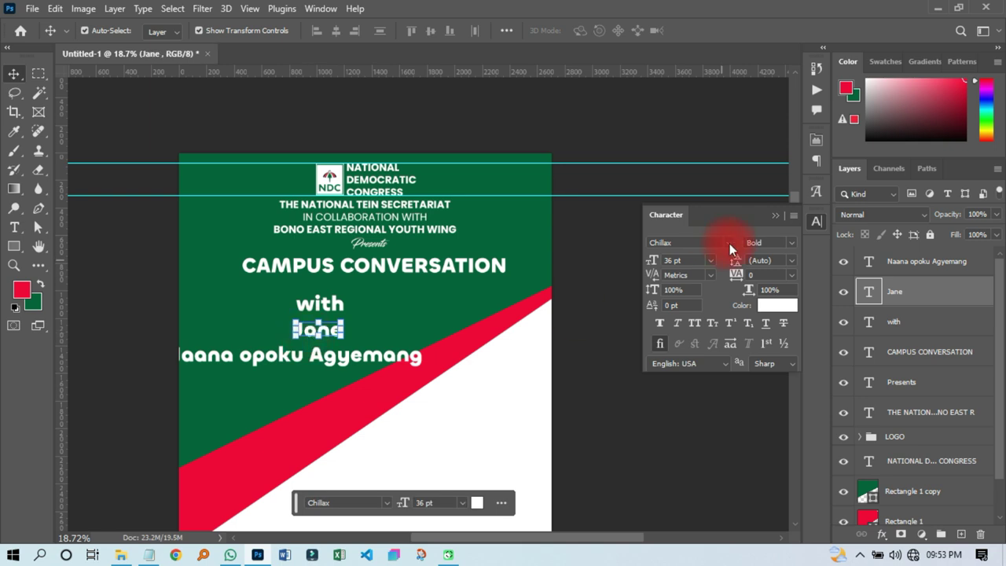
left_click(730, 243)
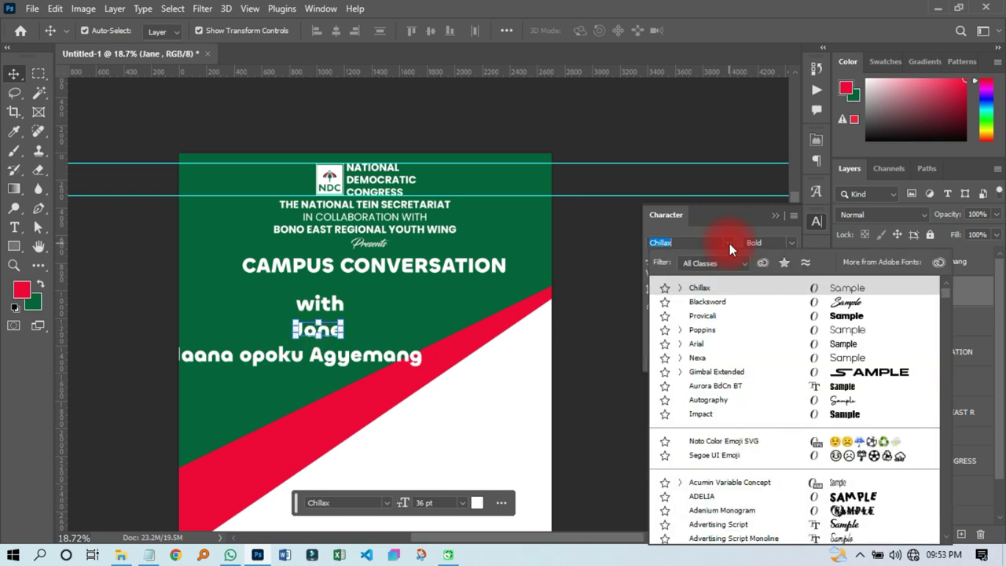
type("PAC")
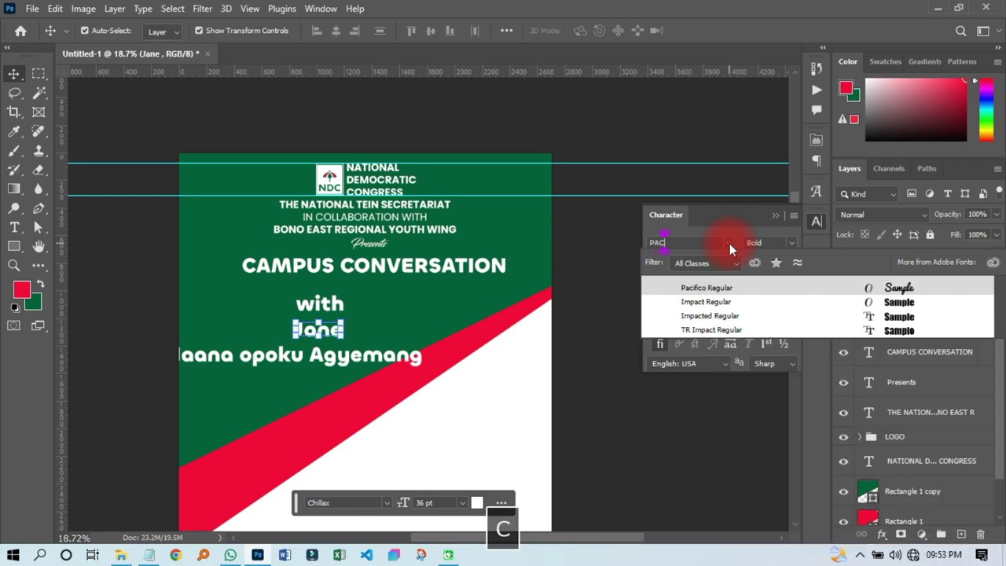
left_click(726, 287)
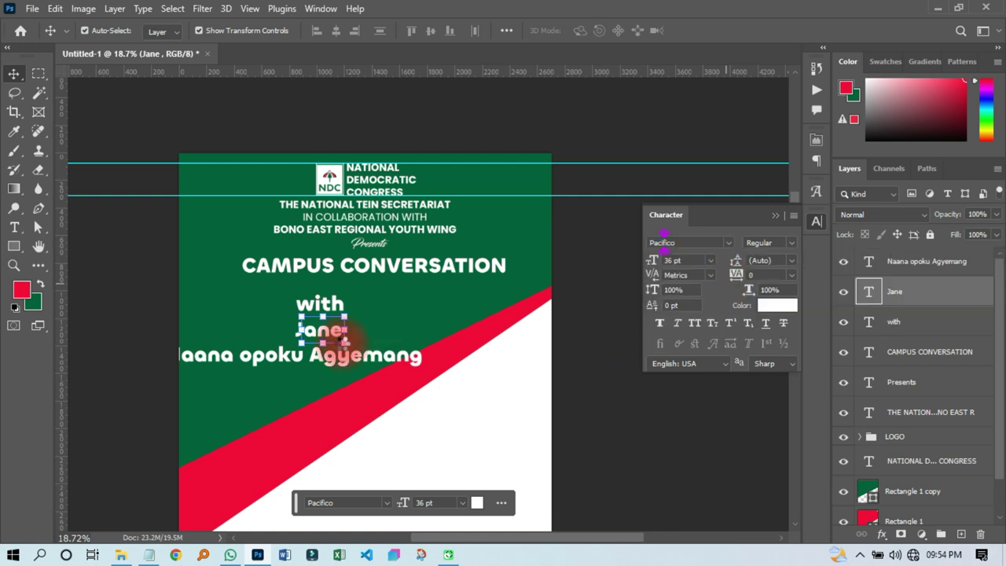
- Enlarge the speaker's first name, trying 72 pt and 150 pt before setting its font size to 120 pt
left_click(708, 260)
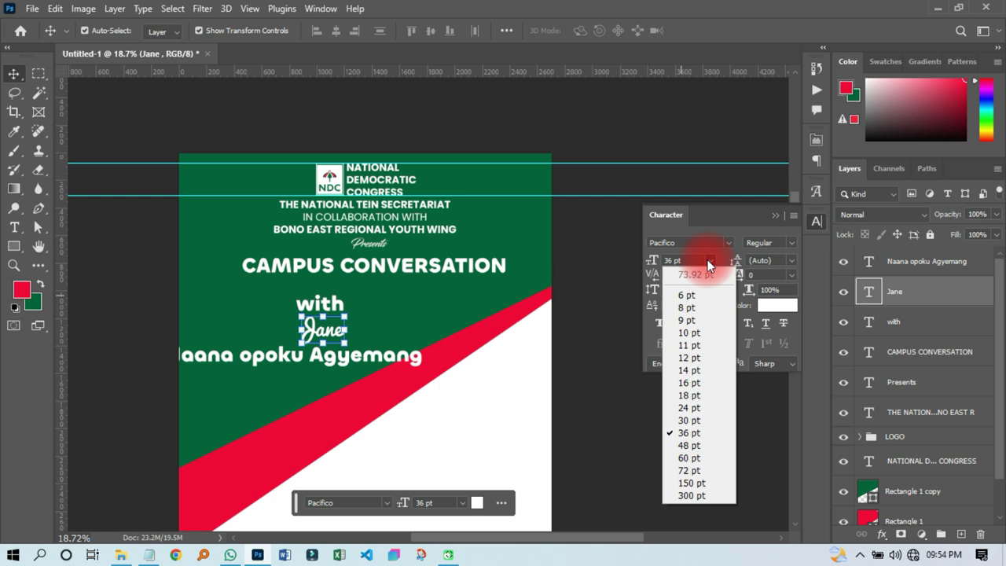
left_click(690, 470)
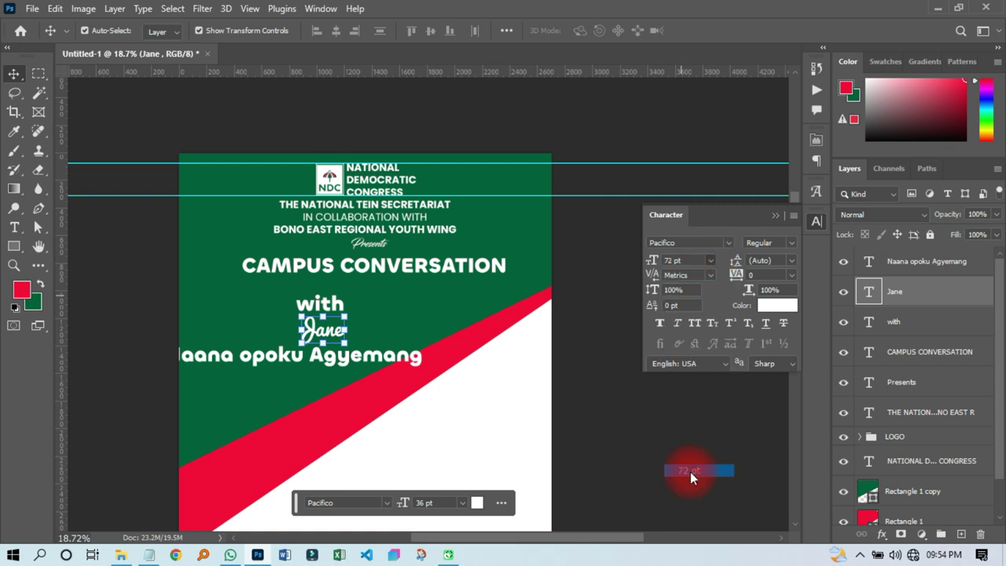
left_click(710, 260)
left_click(689, 482)
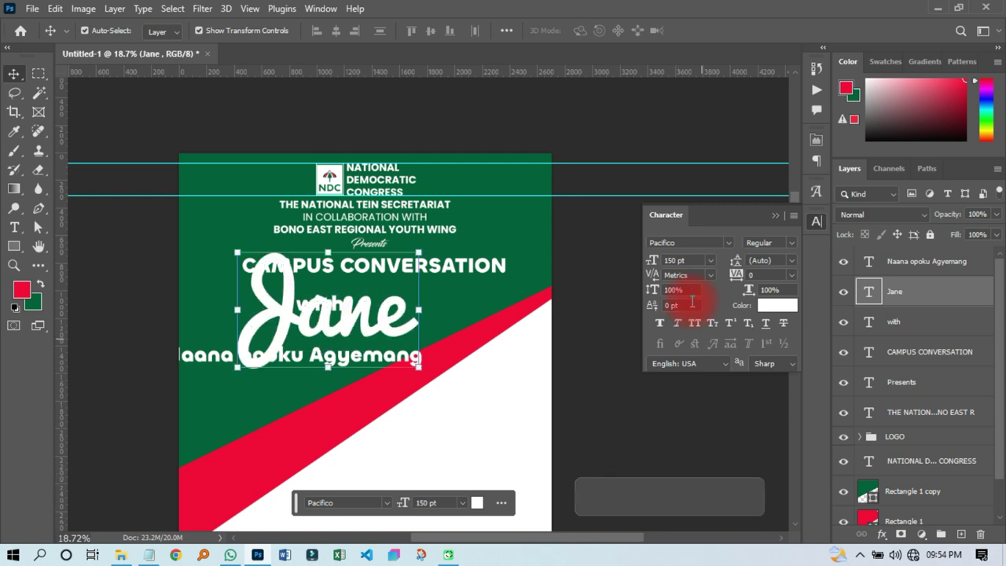
left_click(694, 260)
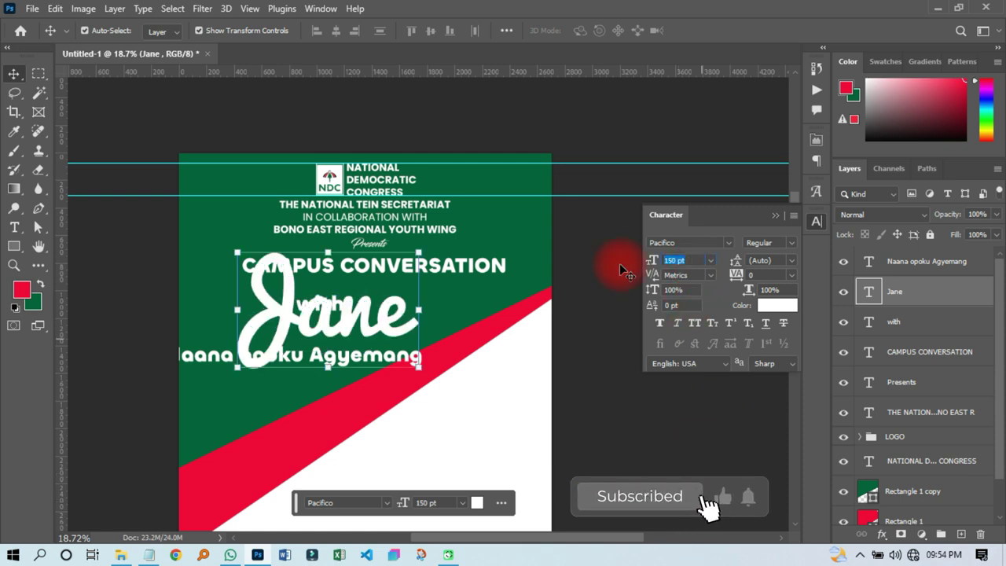
type("120")
key("Return")
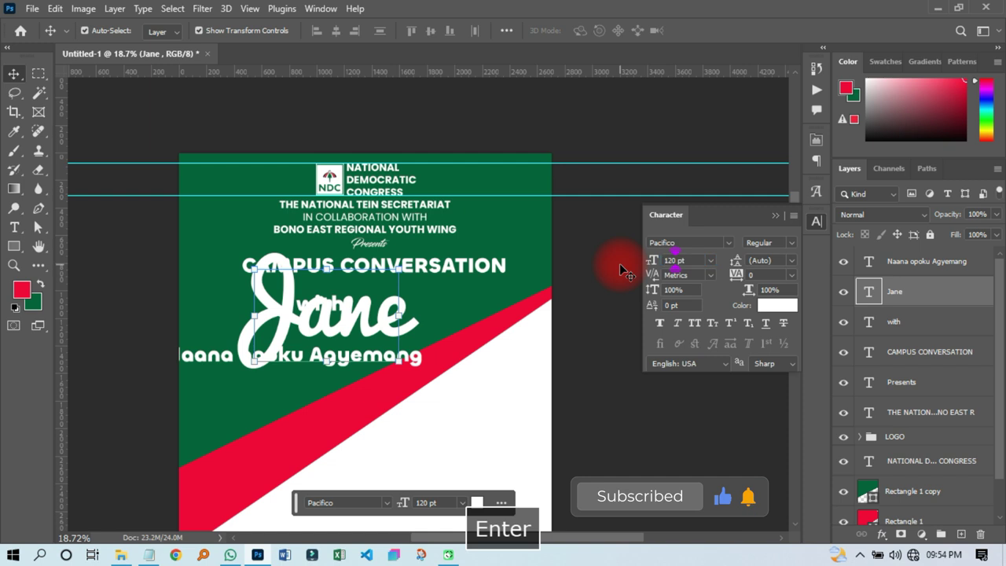
left_click(620, 264)
- Move the word with about 159 px right and 60 px up so it sits just above the first name's small letters
scroll(346, 306, "up", 2)
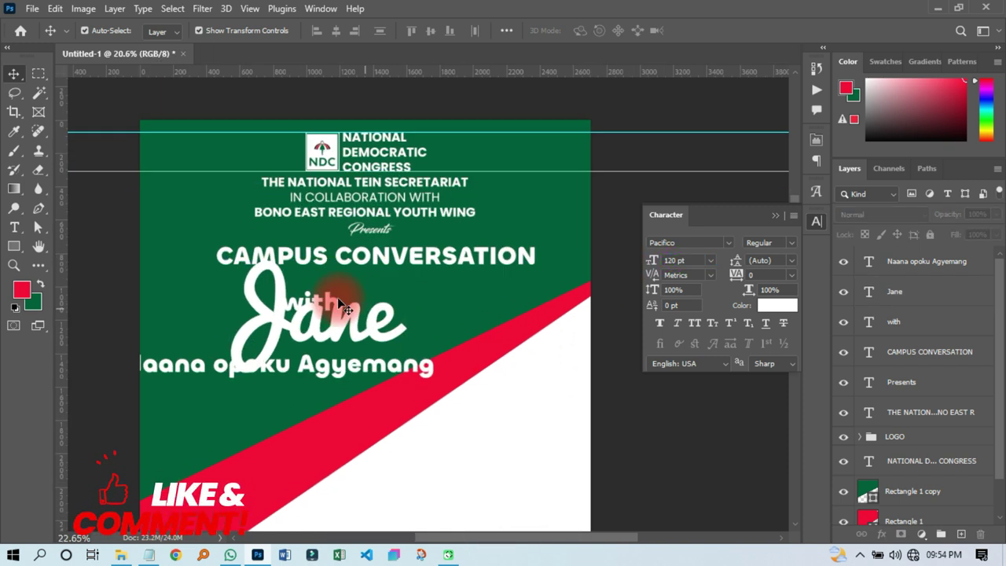
scroll(346, 307, "up", 2)
left_click(314, 337)
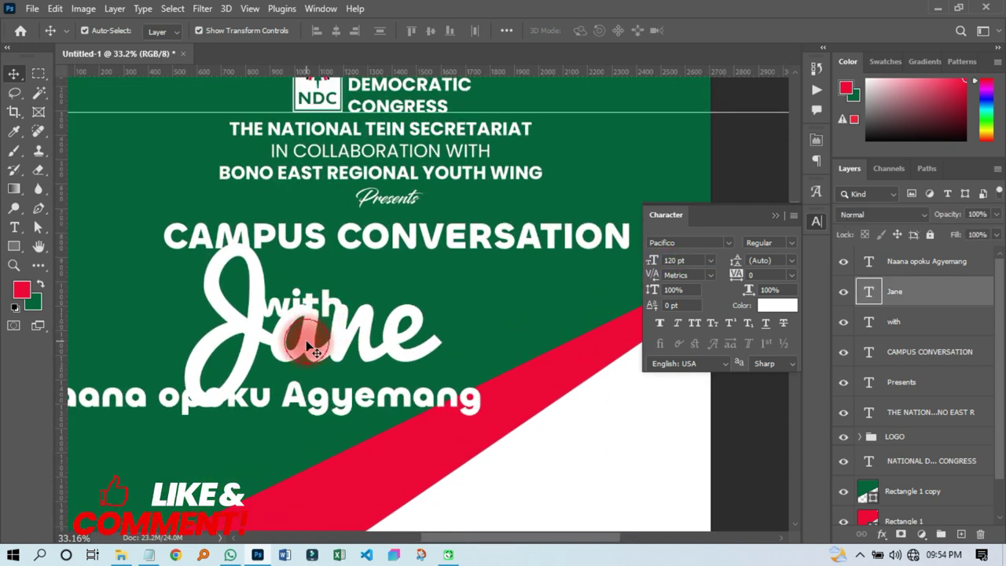
left_click(906, 331)
left_click_drag(599, 386, 636, 367)
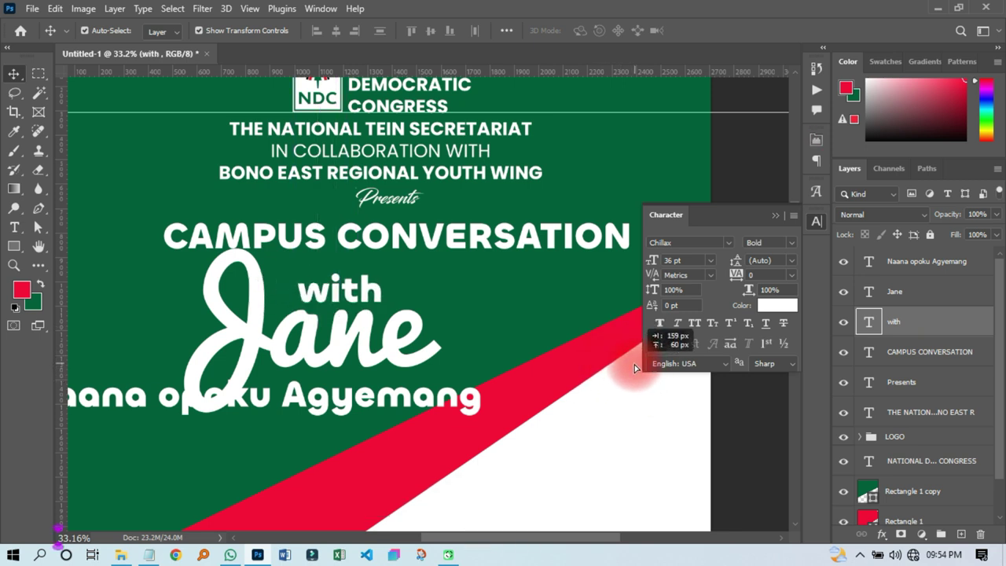
- Set the rest of the speaker's name to 10 pt and move it directly beneath the first name, beside the J's tail
left_click(363, 403)
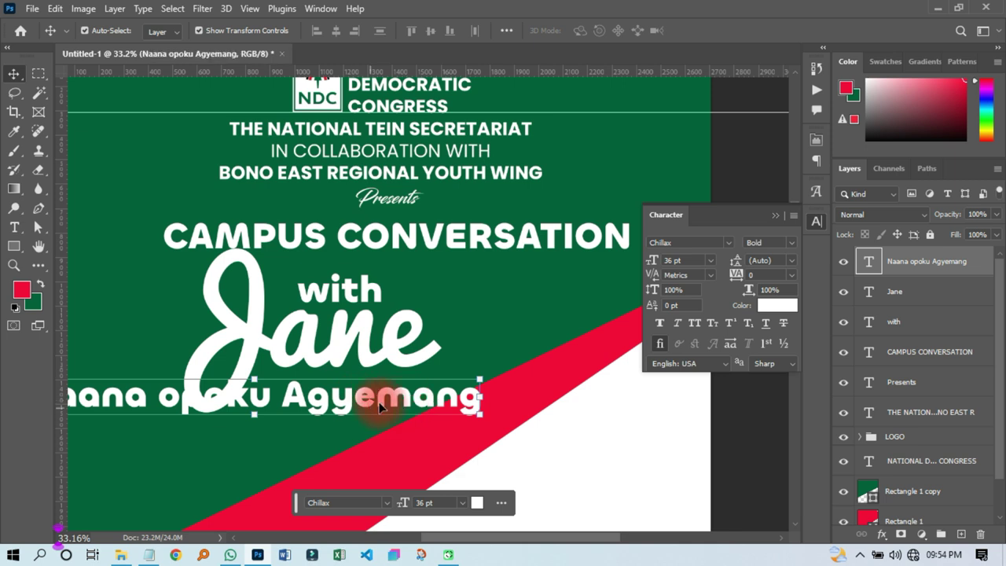
left_click(711, 260)
left_click(688, 330)
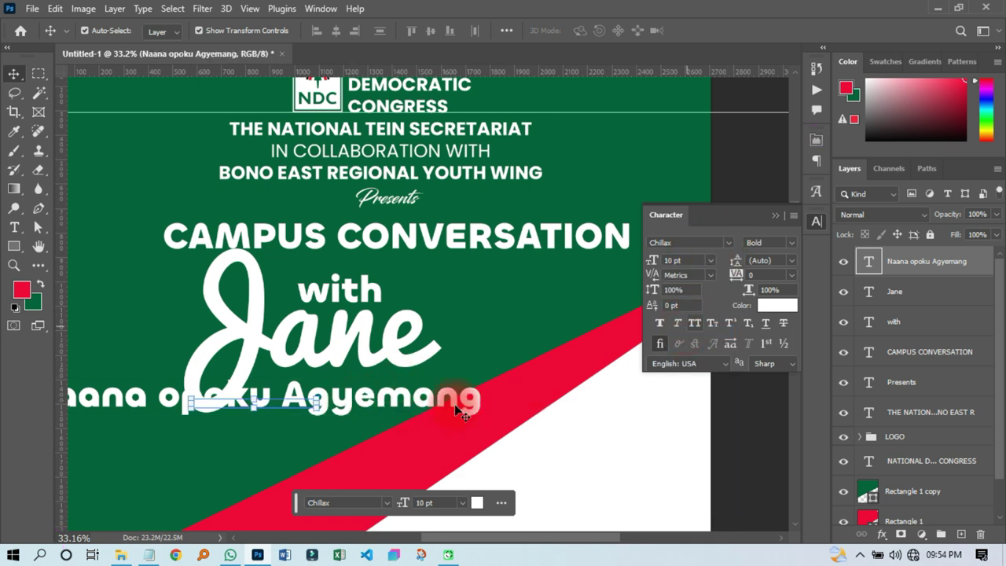
left_click_drag(329, 432, 387, 417)
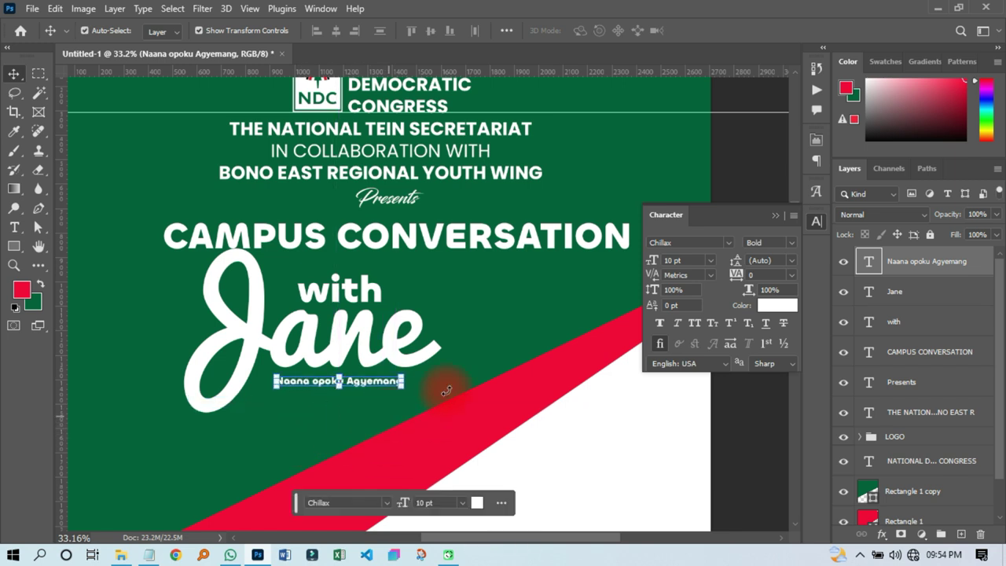
- Apply All Caps to the rest of the speaker's name and change its font to Poppins
left_click(695, 324)
scroll(324, 385, "up", 3)
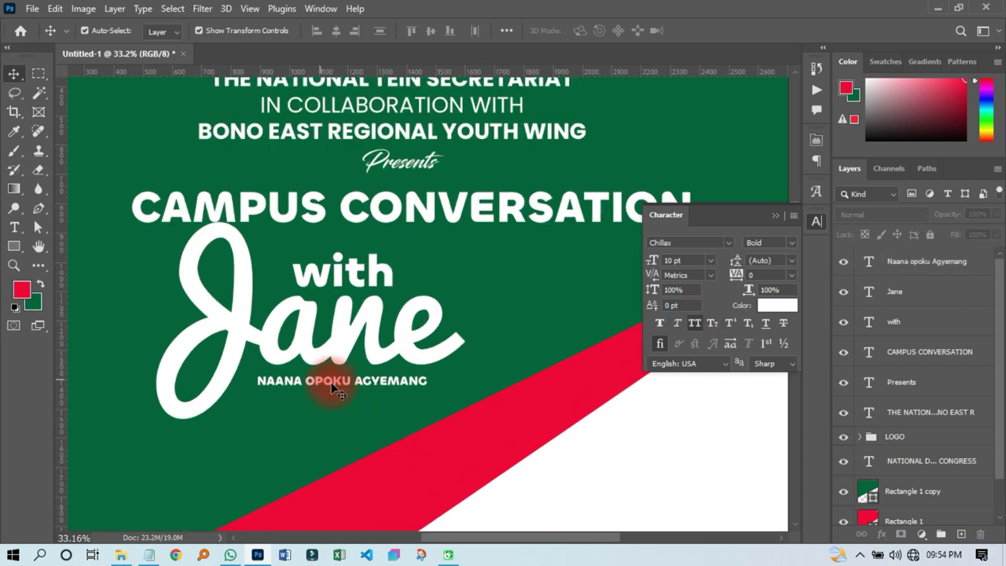
double_click(390, 380)
left_click(730, 244)
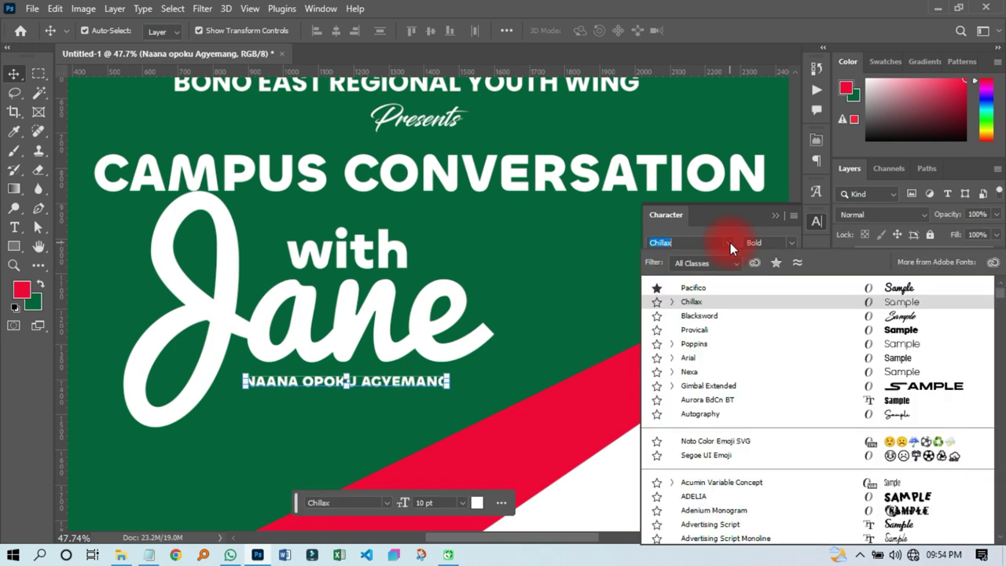
key("Up")
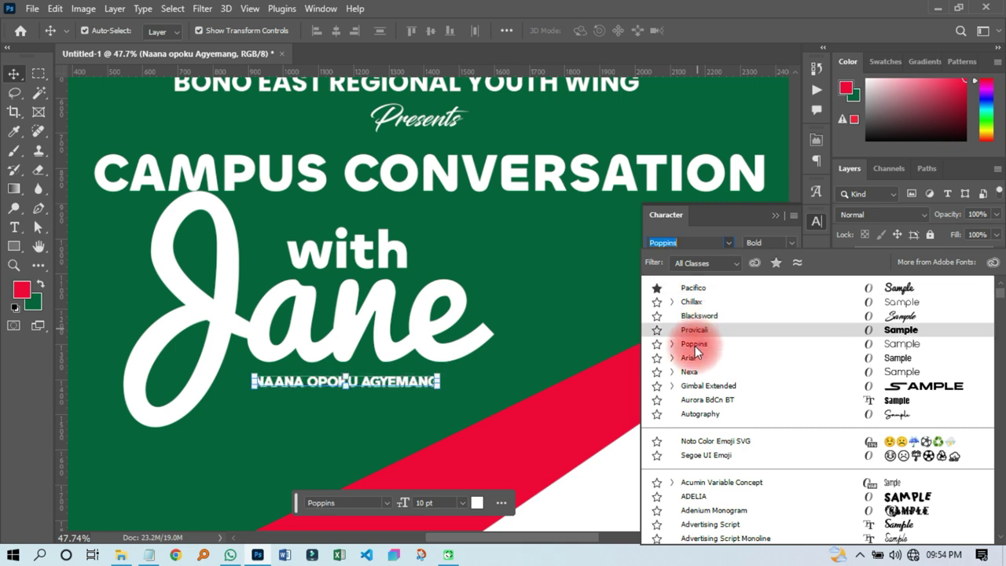
left_click(695, 345)
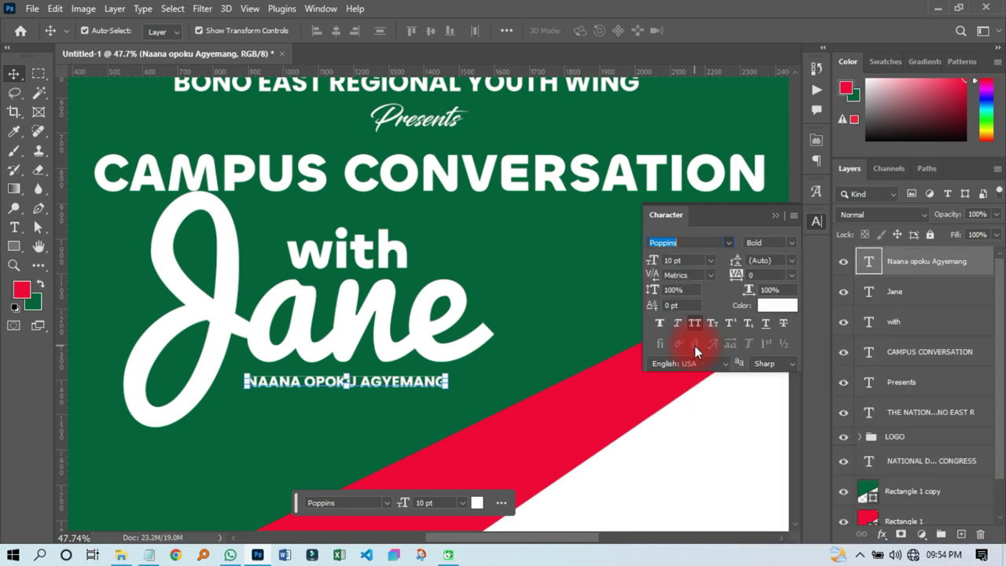
- Set the rest of the speaker's name to 14 pt and move it about 68 px to the right
left_click(711, 260)
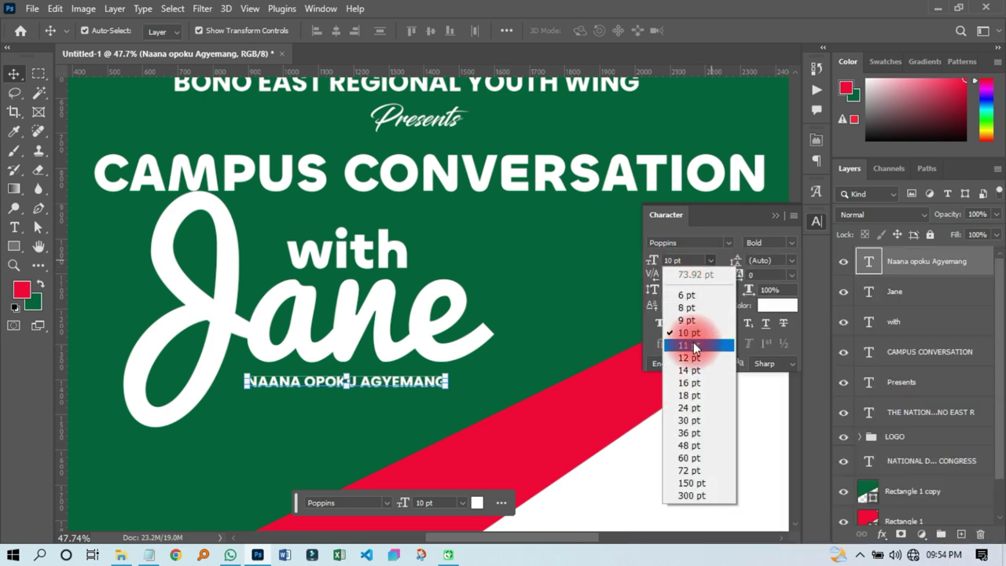
left_click(688, 358)
left_click(682, 265)
left_click_drag(713, 269, 695, 370)
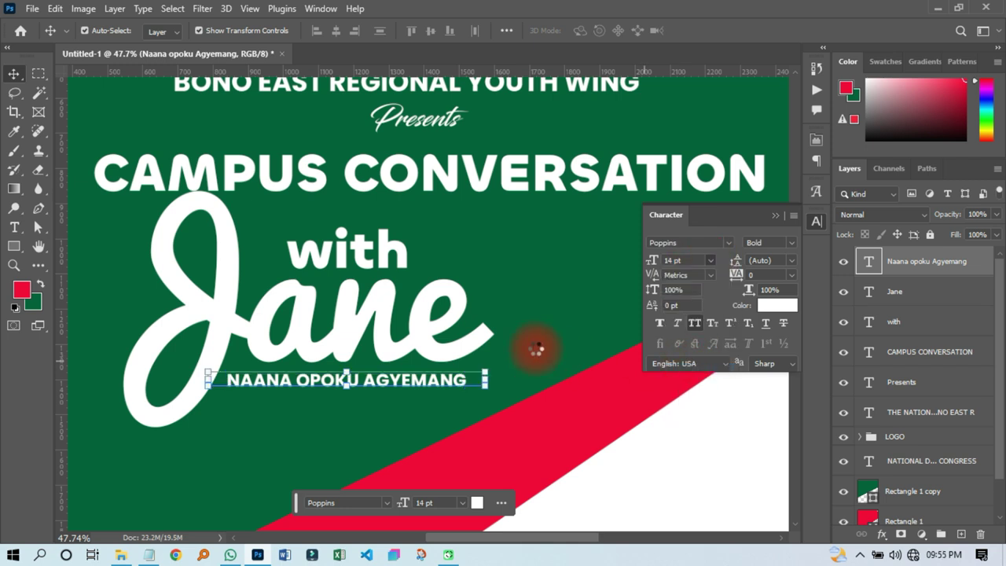
left_click_drag(406, 384, 429, 382)
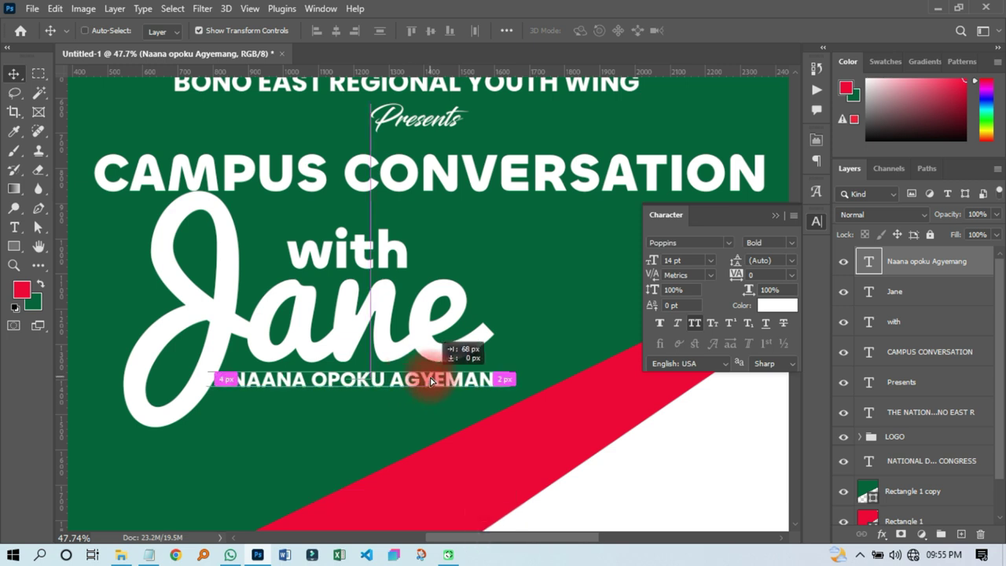
- Group the with, first-name and remaining-name text layers and name the group with the speaker's first name in capitals
key("ctrl+minus")
scroll(383, 377, "down", 2)
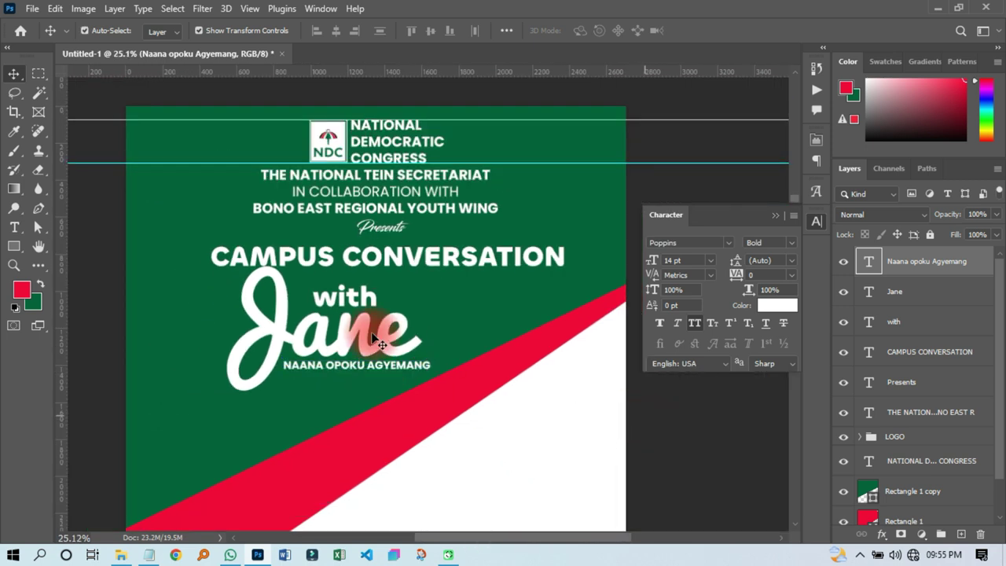
scroll(389, 358, "down", 3)
scroll(369, 353, "down", 1)
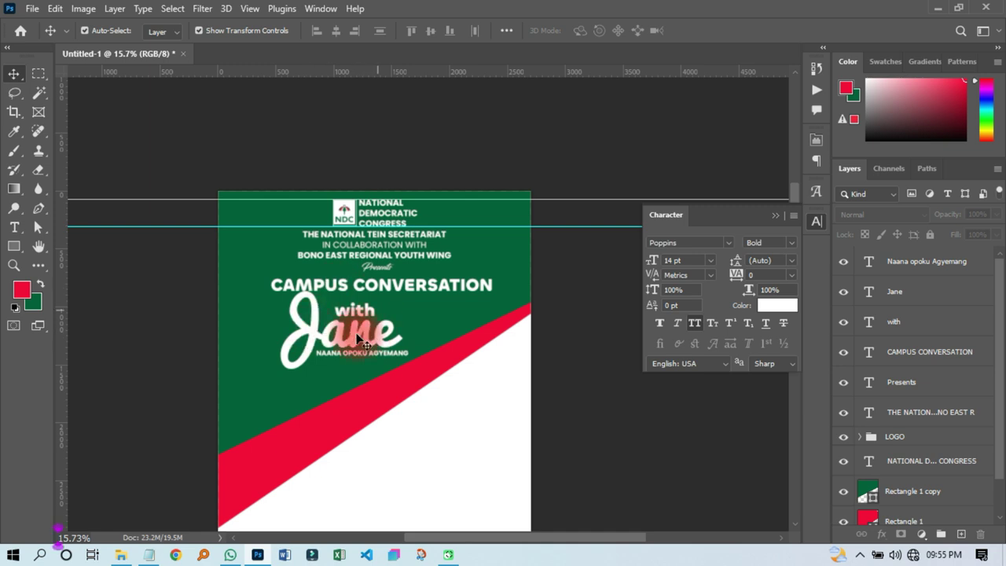
left_click(891, 322)
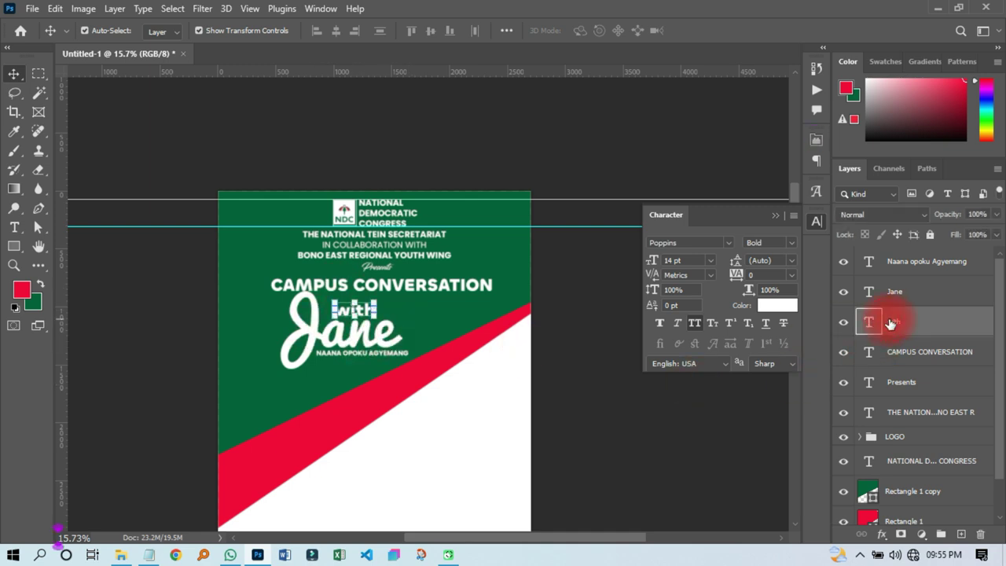
left_click(916, 262, "shift")
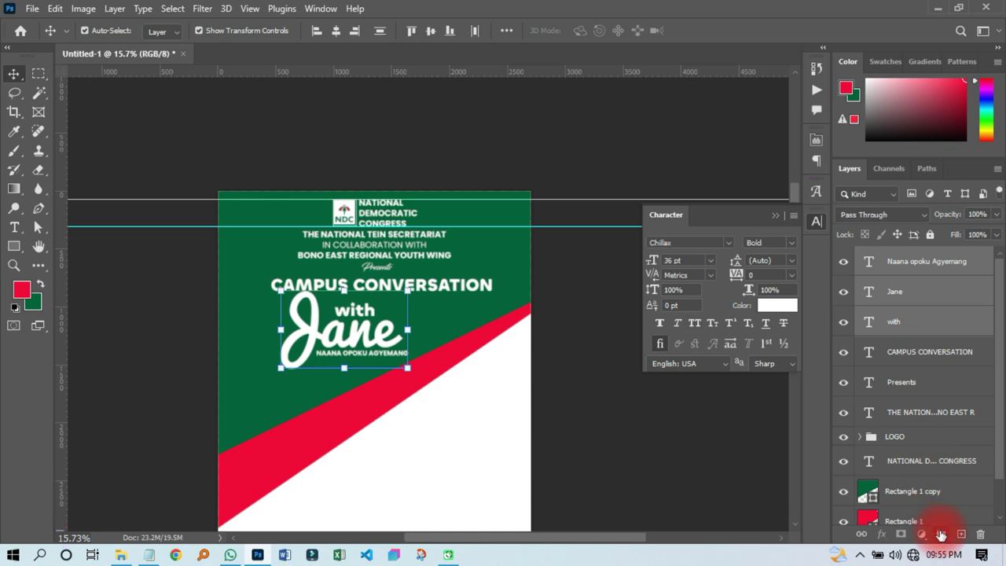
left_click(941, 534)
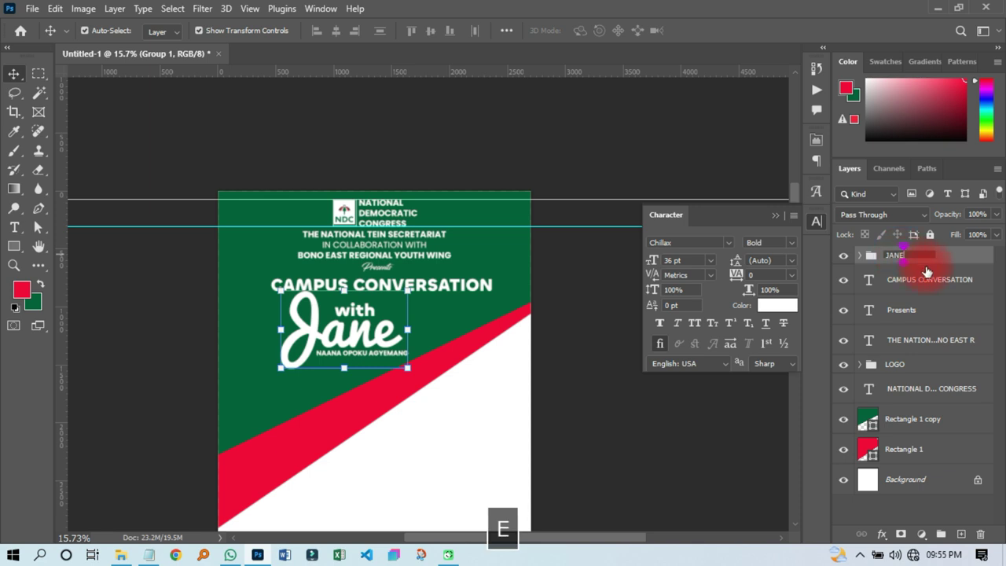
left_click(953, 255)
- Shift the grouped speaker text slightly to the right beneath CAMPUS CONVERSATION, then deselect it
left_click_drag(359, 359, 381, 358)
left_click(581, 373)
scroll(349, 263, "down", 2)
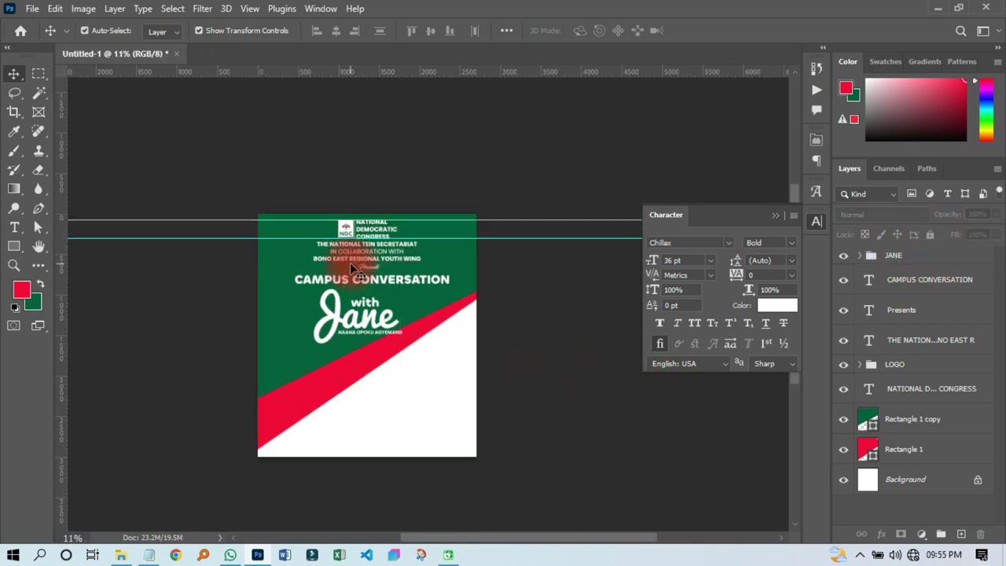
- Switch to the DETAILS file in Notepad and copy the word Date without its colon
left_click(149, 555)
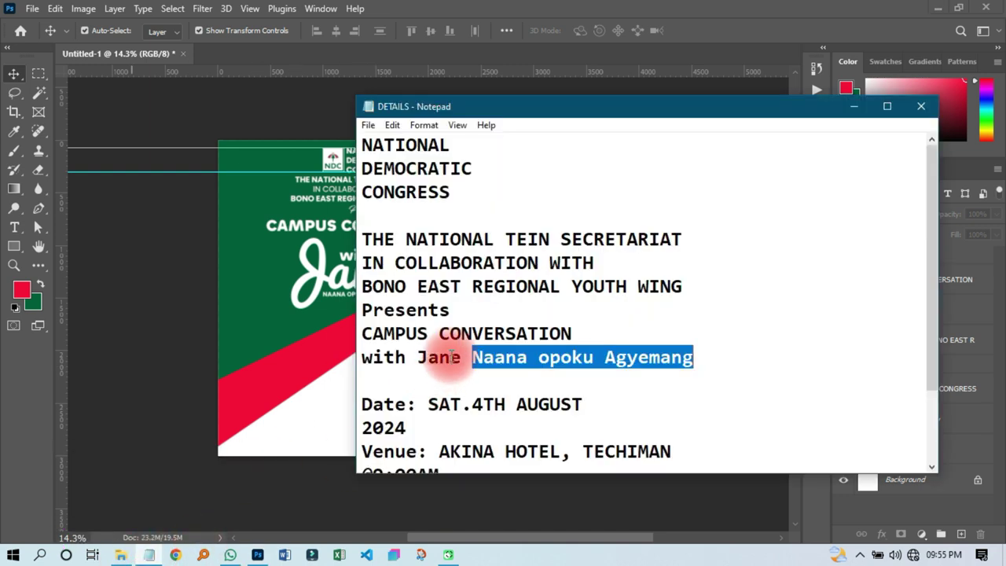
scroll(478, 353, "down", 1)
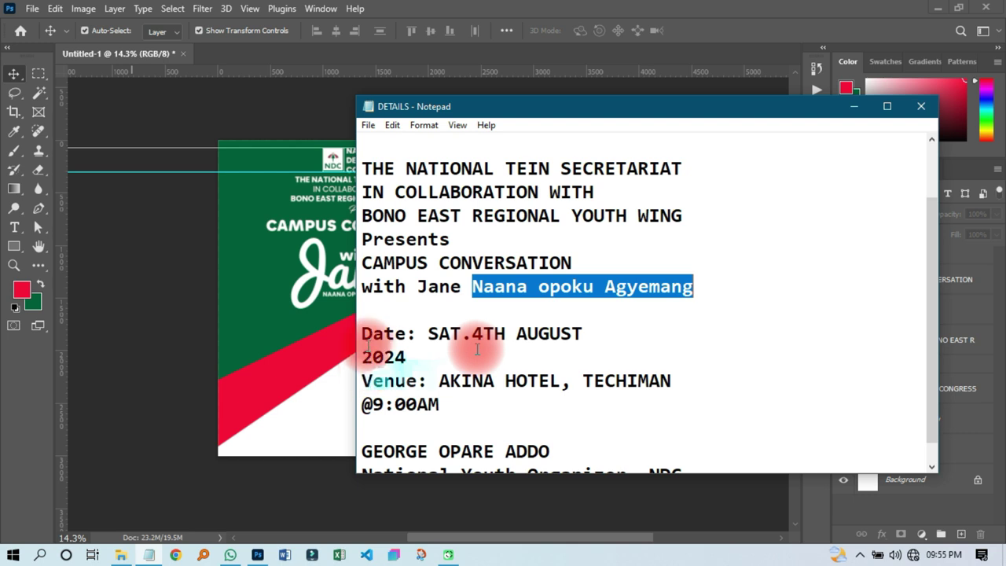
left_click(416, 333)
left_click_drag(417, 334, 349, 339)
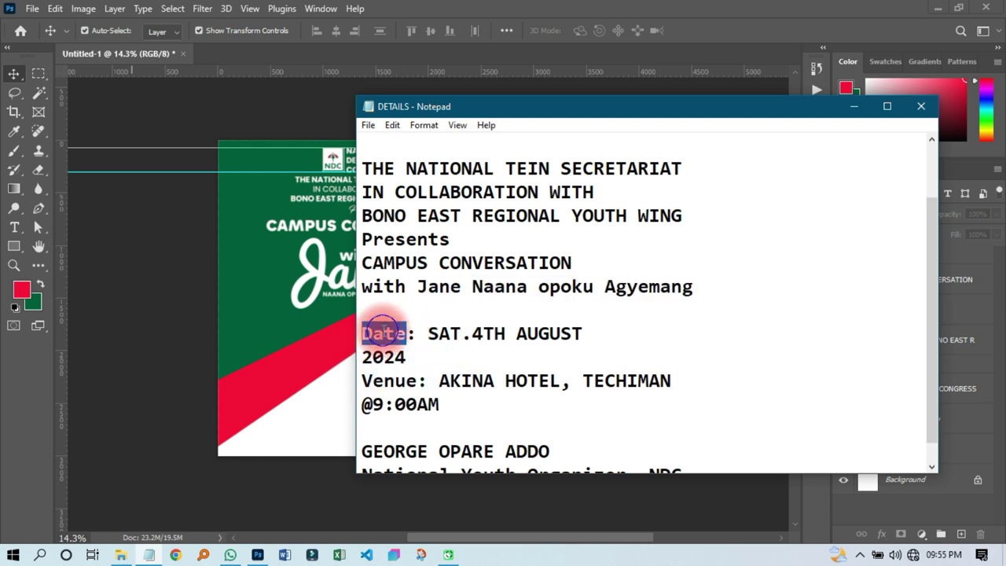
right_click(384, 332)
left_click(430, 155)
- Back in Photoshop, paste the word Date as a new text layer in the flyer's lower-left white area and commit it
left_click(147, 292)
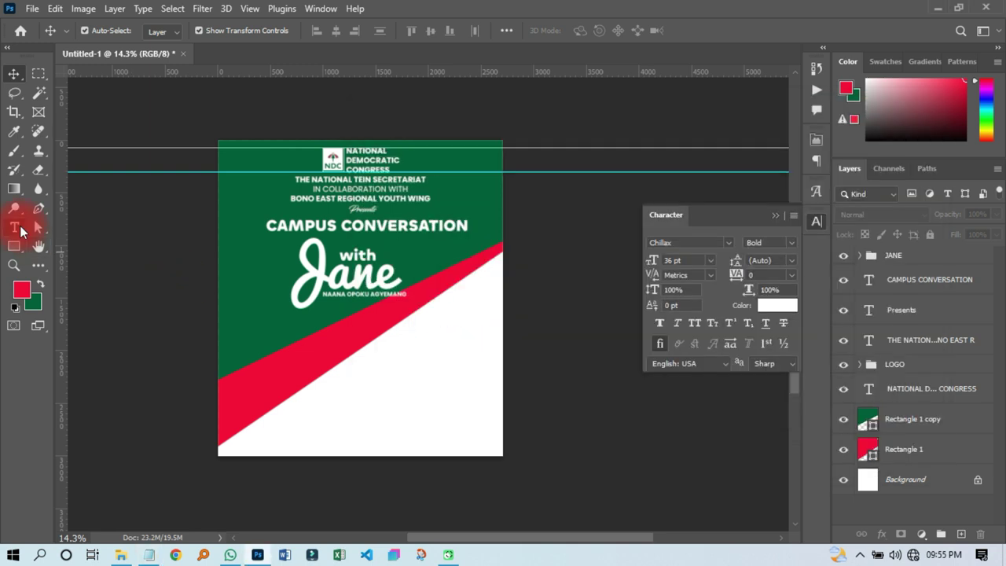
left_click(15, 228)
left_click(287, 416)
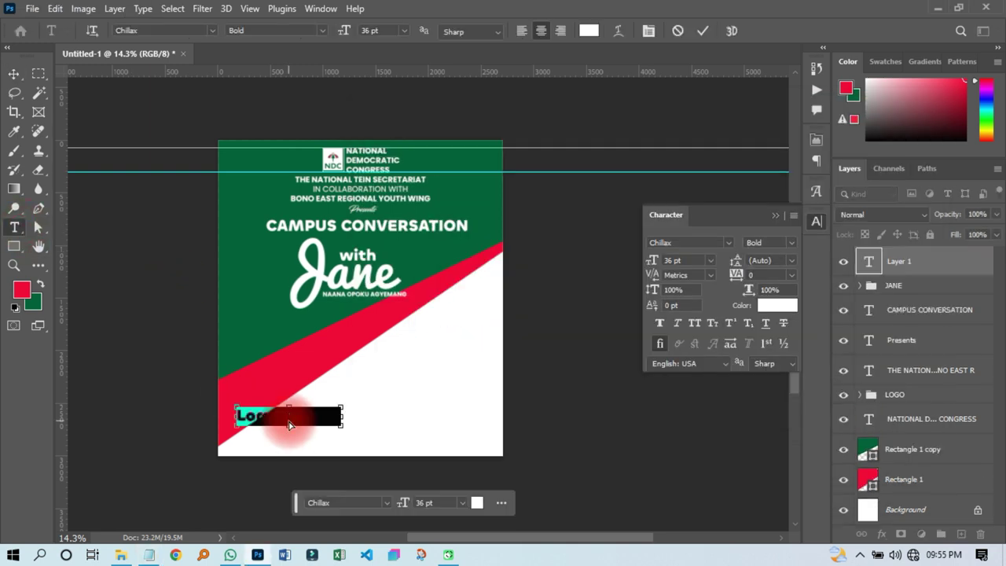
key("ctrl+v")
left_click(13, 74)
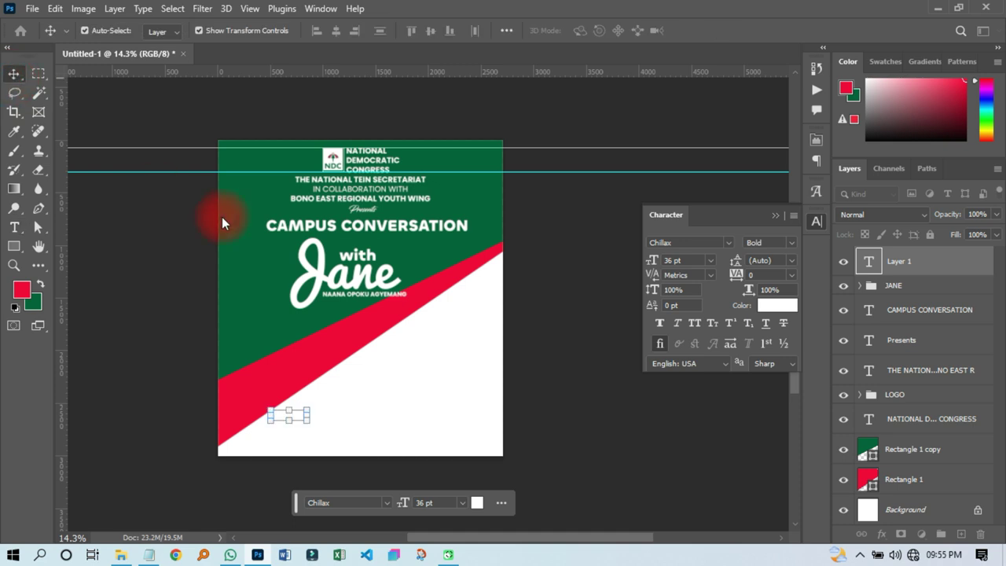
- Recolor the Date text with the red sampled from the slanted band
left_click(776, 304)
left_click(359, 332)
left_click(900, 225)
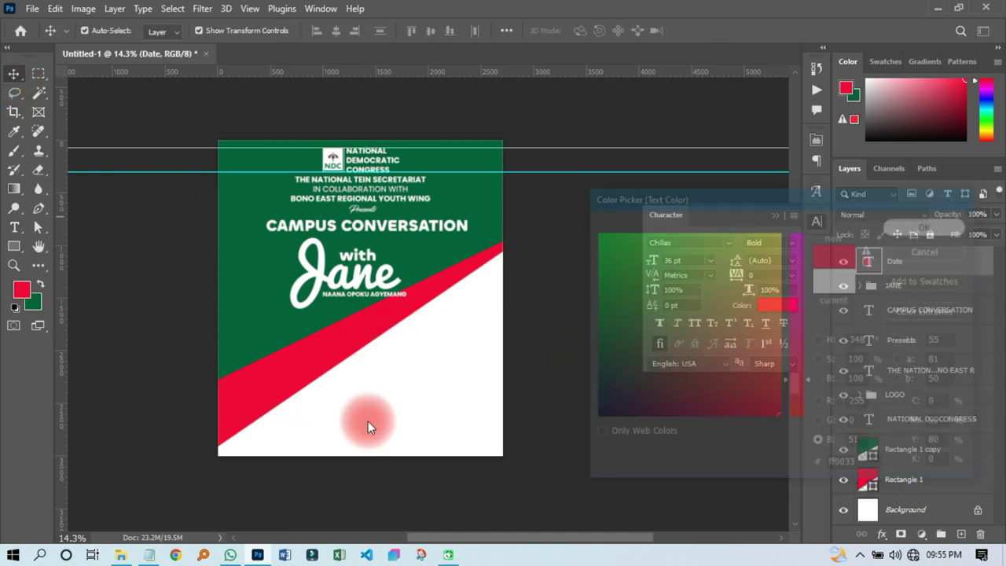
- Draw a red rectangle about 417 by 160 px over the word Date and round its corners to 29 px
scroll(305, 415, "up", 3)
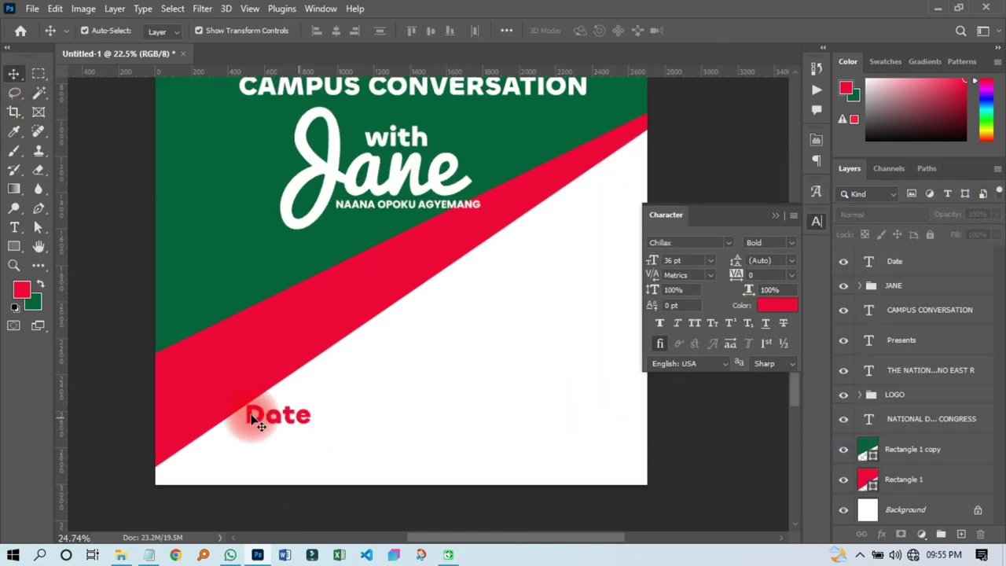
left_click(14, 248)
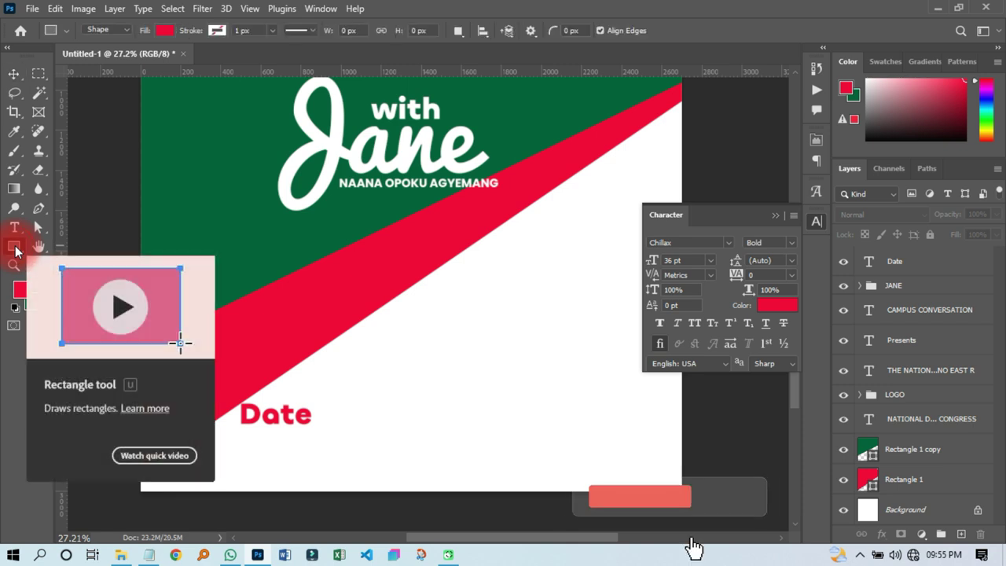
left_click_drag(234, 400, 318, 430)
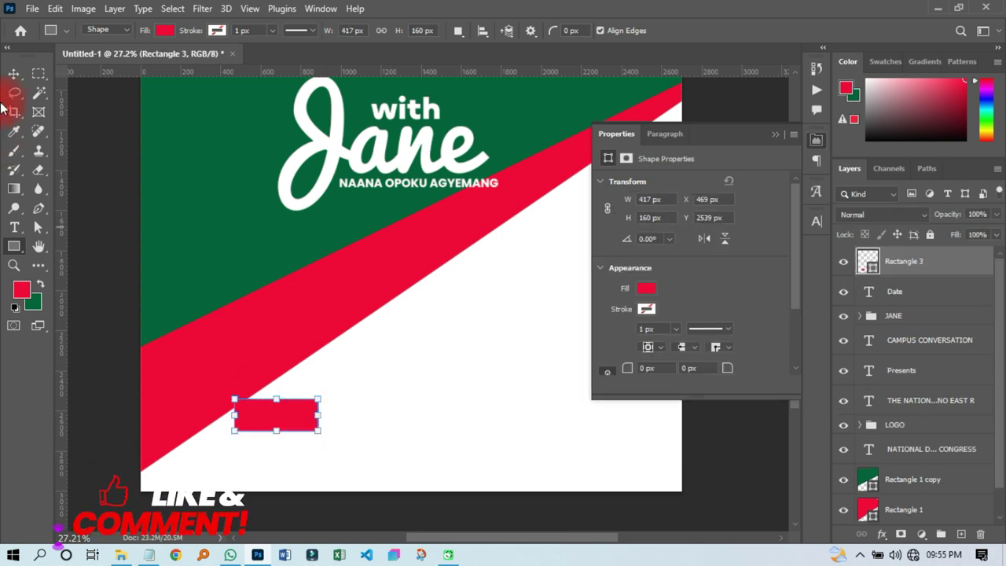
left_click(13, 75)
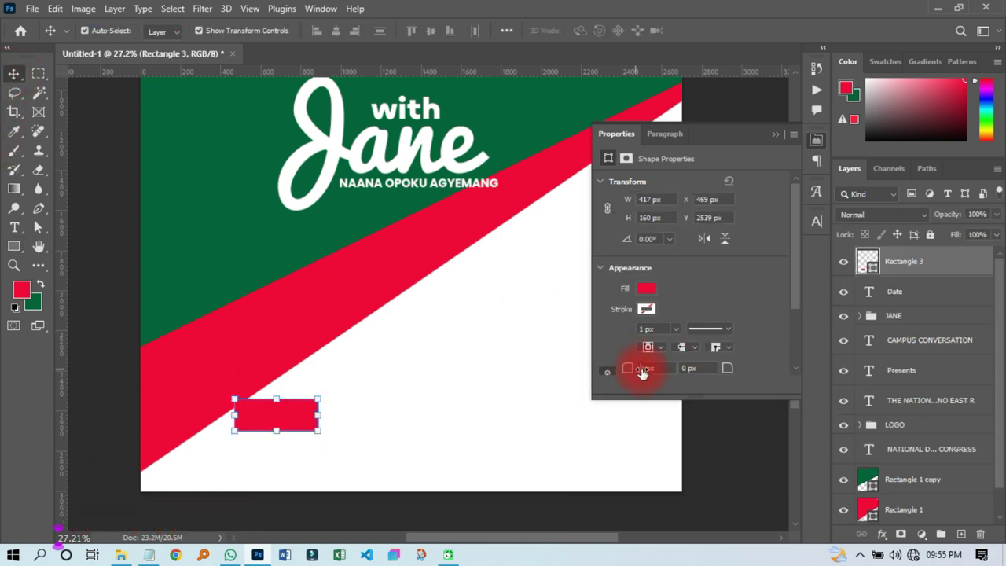
left_click(328, 426)
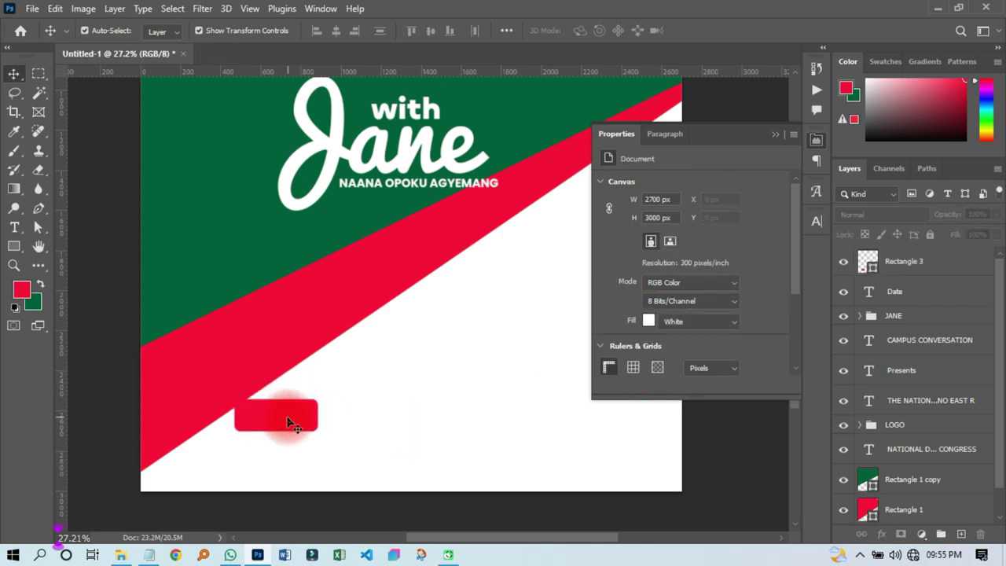
- Move the rounded rectangle's layer beneath the Date text layer and recolor the Date text with white sampled from the flyer background
left_click(912, 264)
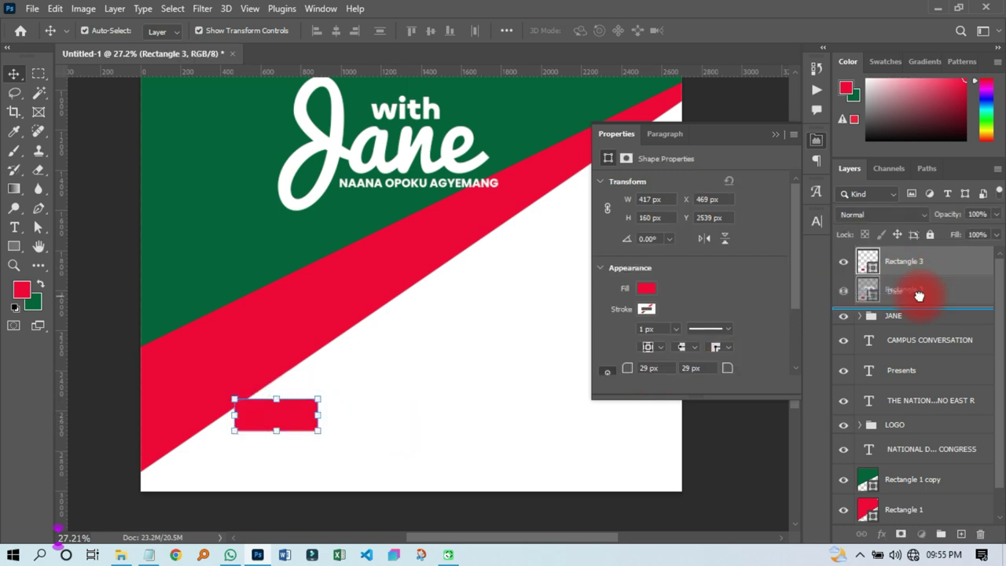
left_click_drag(916, 283, 918, 286)
left_click(906, 269)
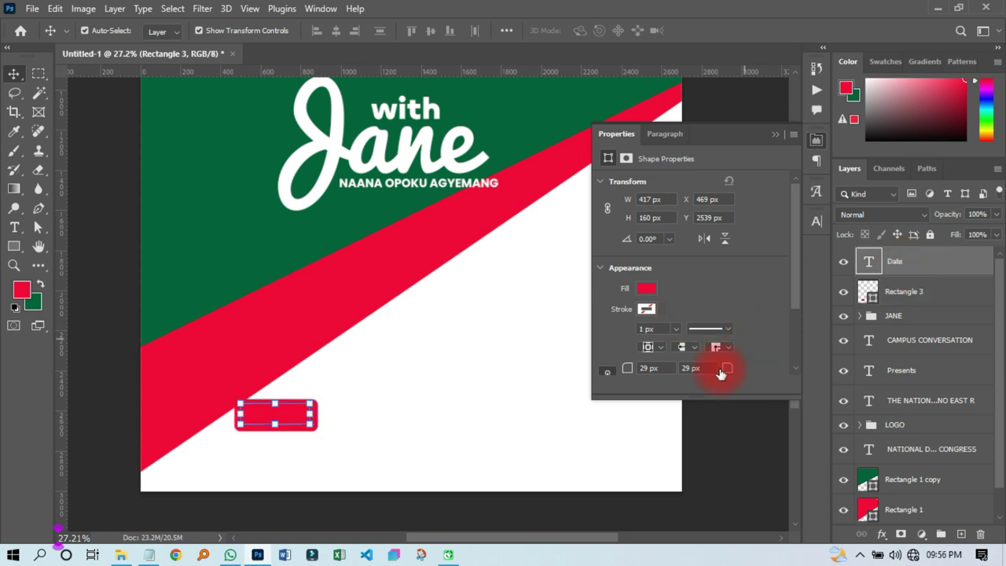
left_click(716, 302)
left_click(429, 348)
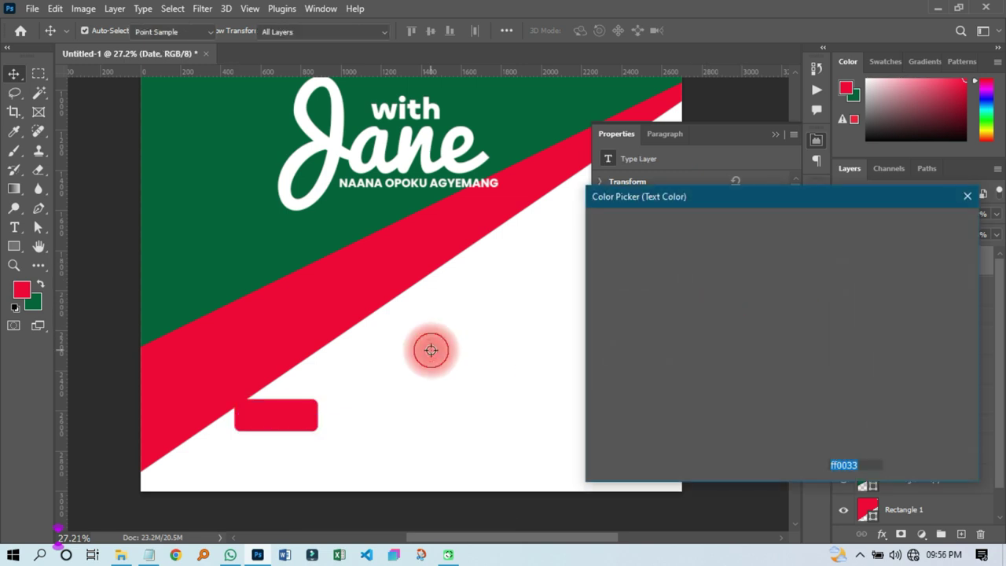
left_click(920, 227)
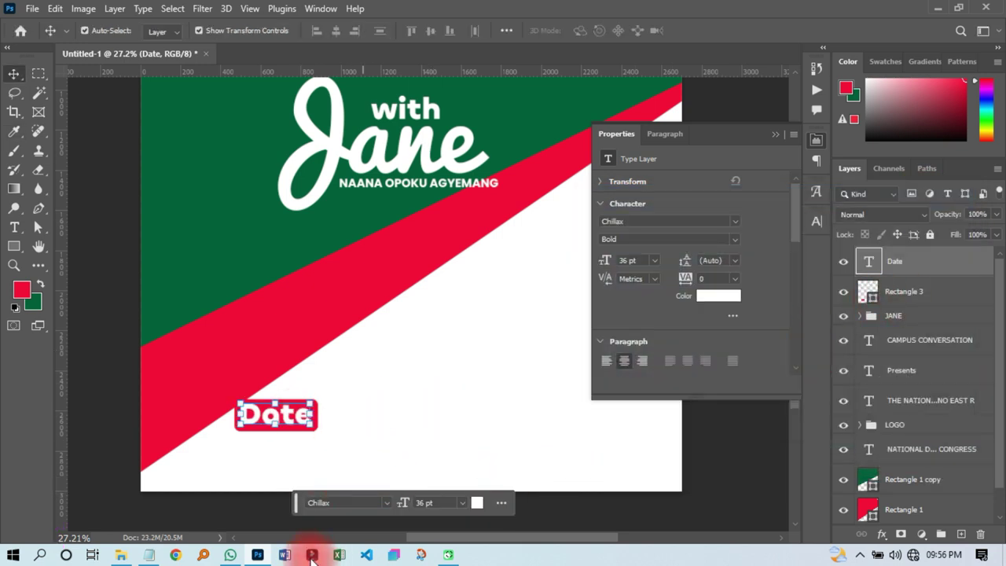
- Switch to the DETAILS file in Notepad and copy the date value SAT.4TH AUGUST 2024
mouse_move(162, 556)
left_click_drag(427, 333, 406, 357)
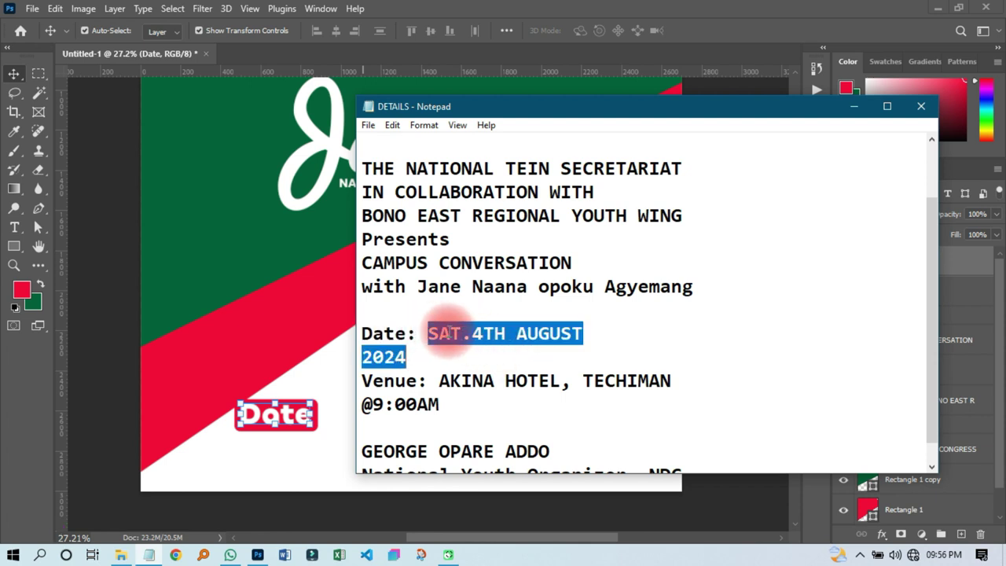
right_click(447, 333)
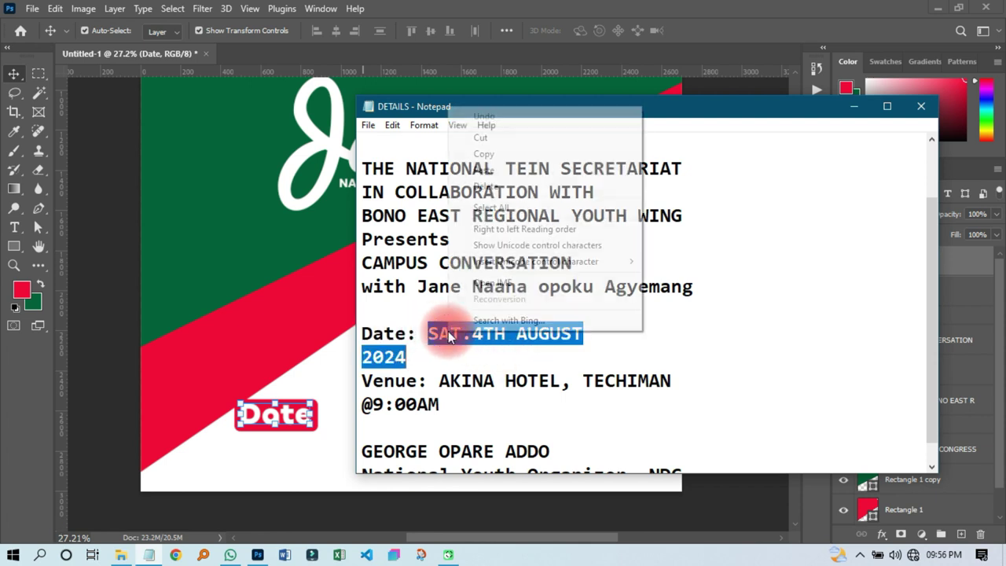
left_click(503, 154)
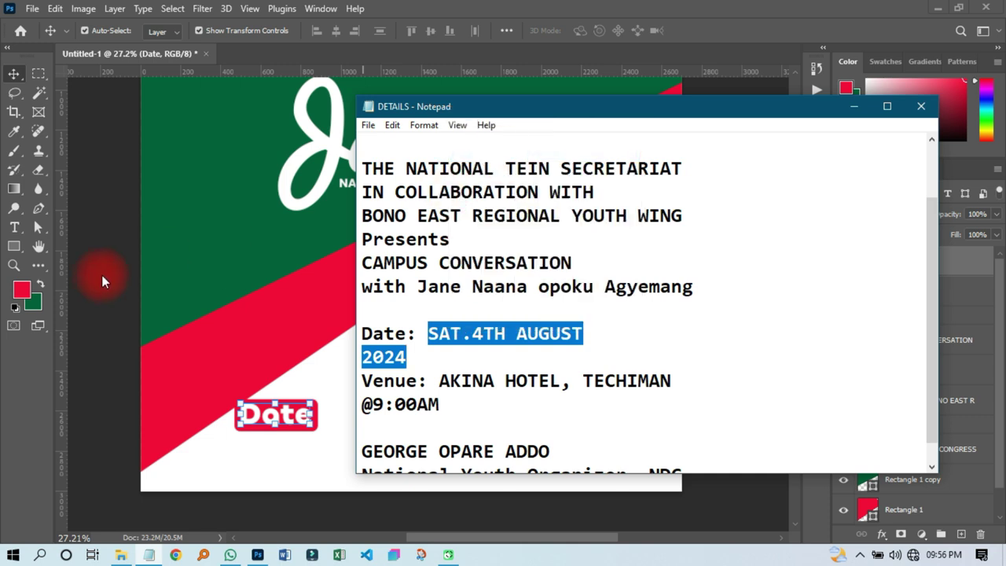
- Back in Photoshop, paste SAT.4TH AUGUST 2024 as a new text layer near the Date label and commit it
left_click(101, 274)
left_click(15, 226)
left_click(329, 422)
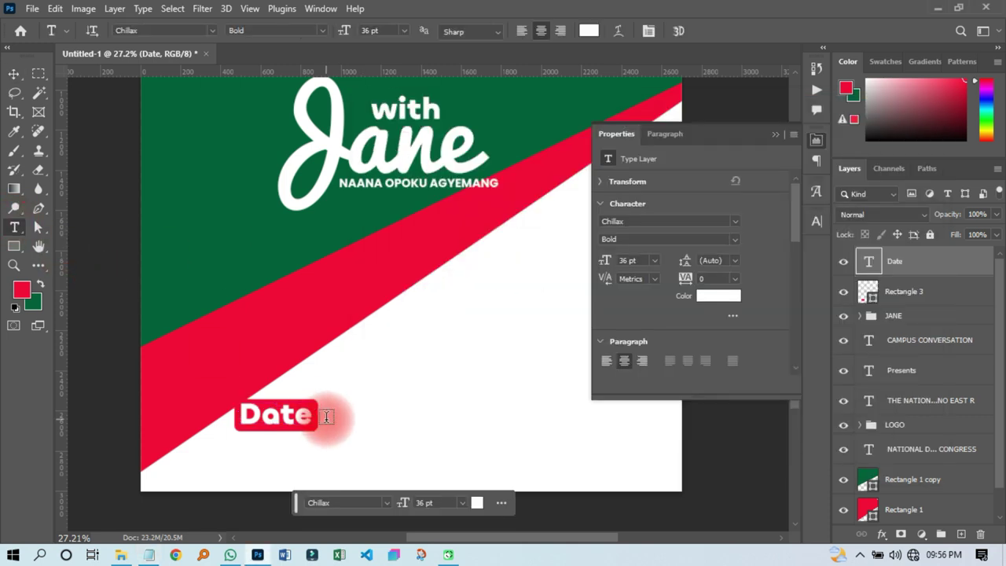
key("ctrl+v")
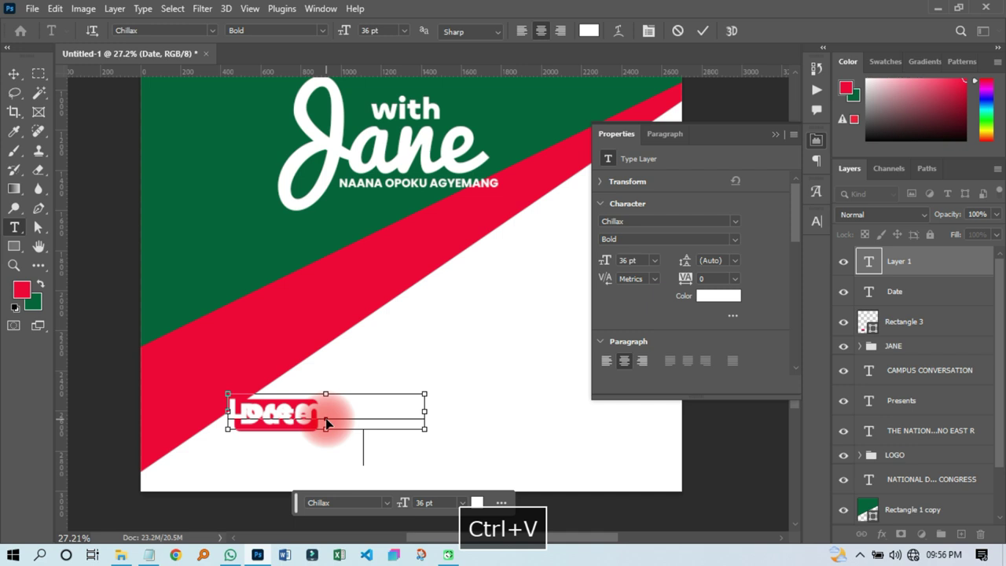
left_click(15, 79)
- Recolor the pasted SAT.4TH AUGUST 2024 text dark grey and move it just right of the Date label
left_click(718, 296)
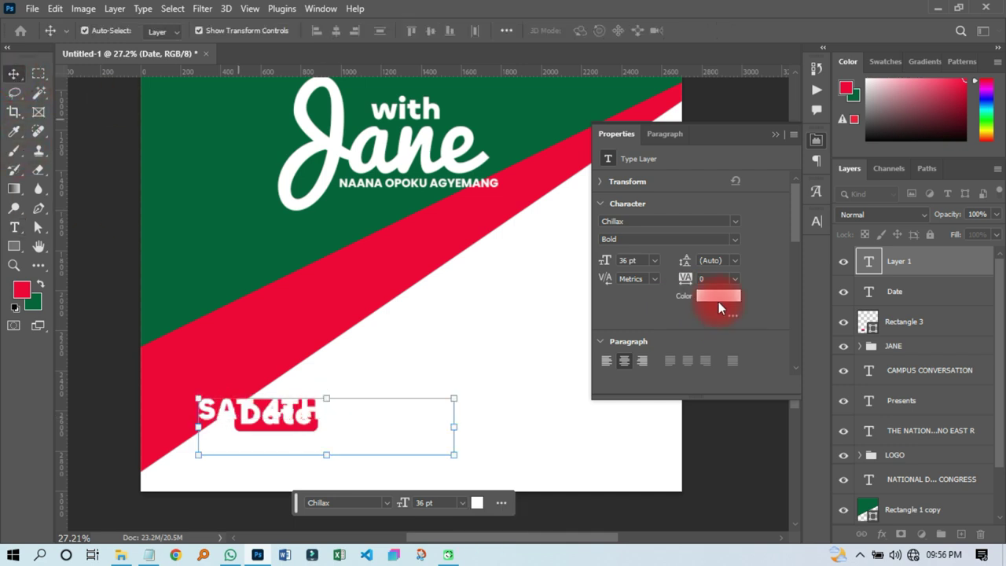
left_click(129, 291)
left_click(900, 224)
left_click(368, 405)
left_click_drag(369, 416, 491, 420)
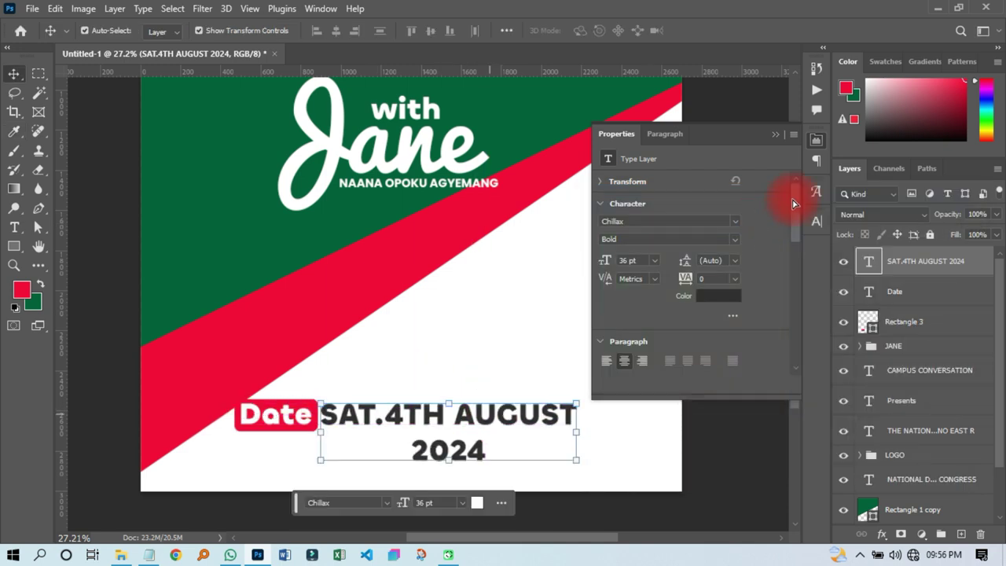
- Left-align the two-line SAT.4TH AUGUST 2024 text and move it back beside the Date label
left_click(818, 161)
left_click(673, 165)
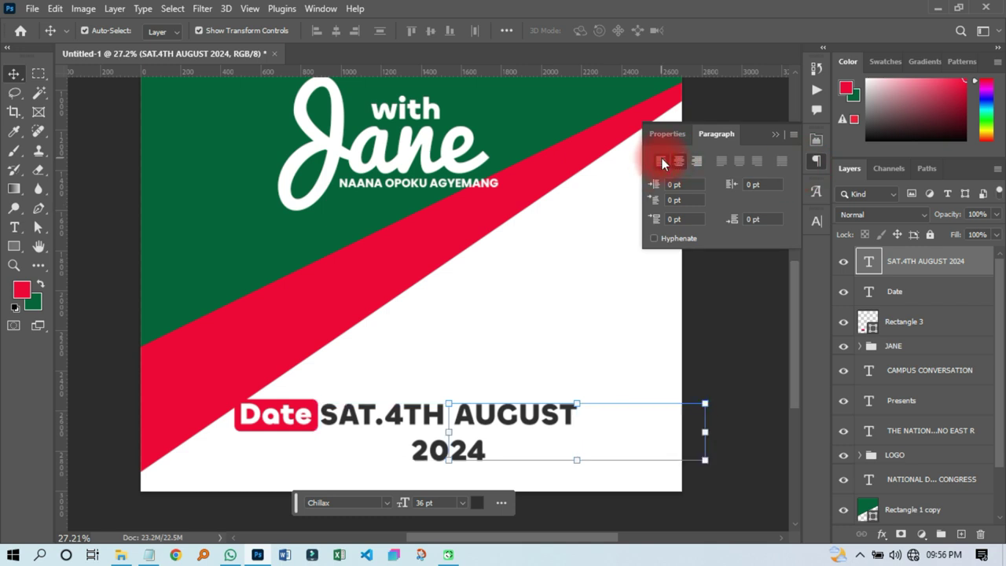
left_click_drag(490, 404, 366, 415)
- Set the SAT.4TH AUGUST 2024 text to 16 pt and align it vertically with the Date label
left_click(673, 135)
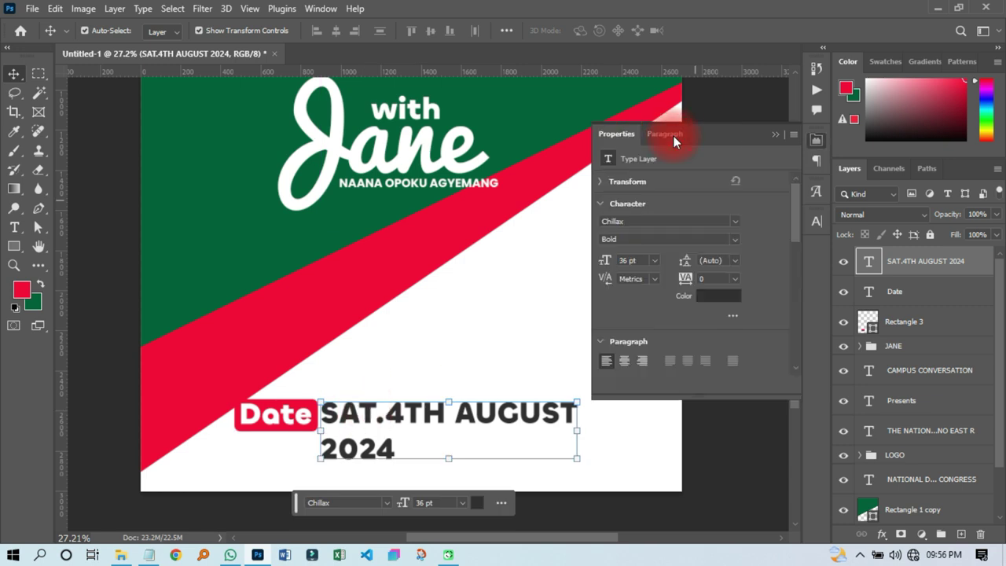
left_click(819, 220)
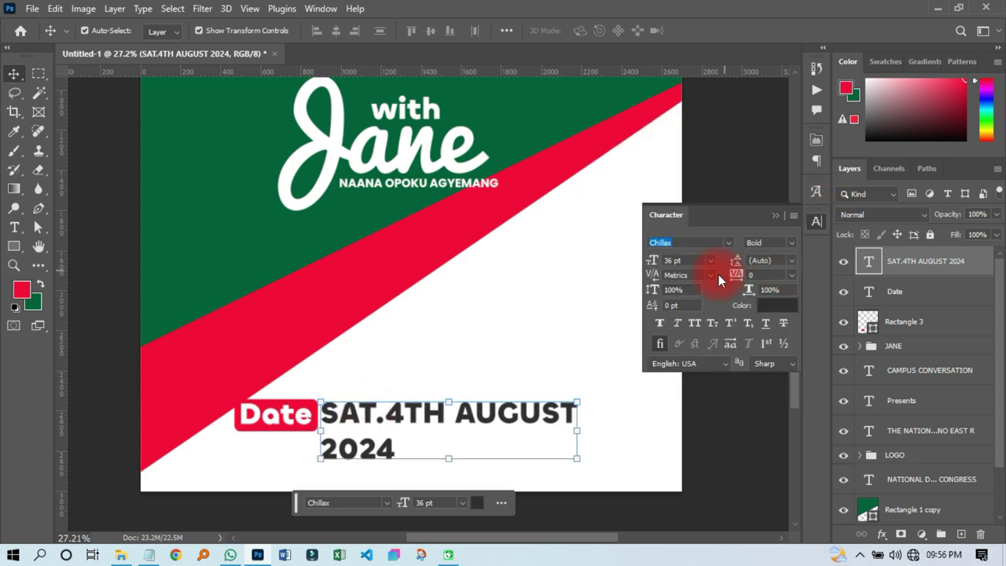
left_click(711, 260)
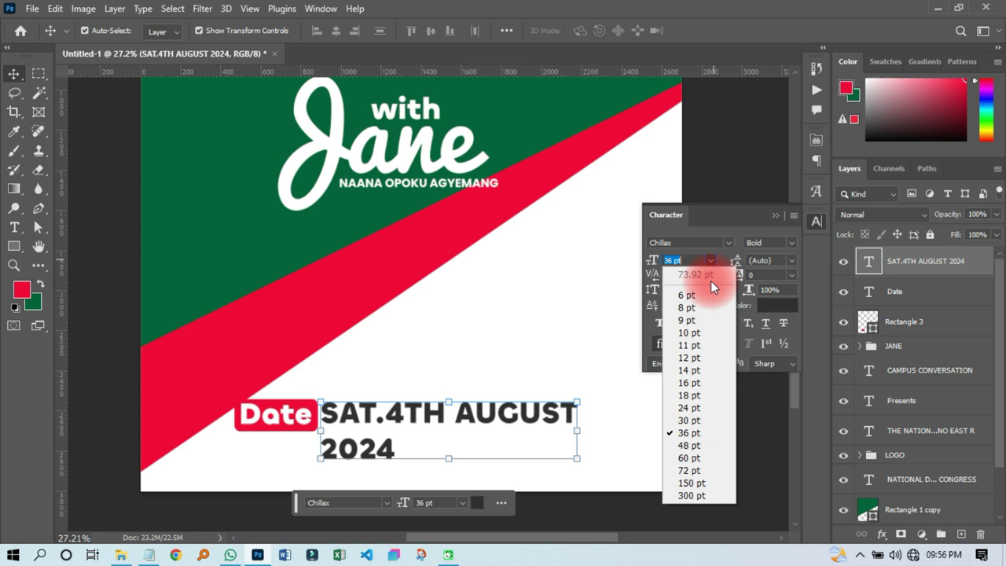
left_click(687, 383)
mouse_move(346, 426)
left_mouse_down()
mouse_move(336, 422)
mouse_move(348, 415)
left_mouse_up()
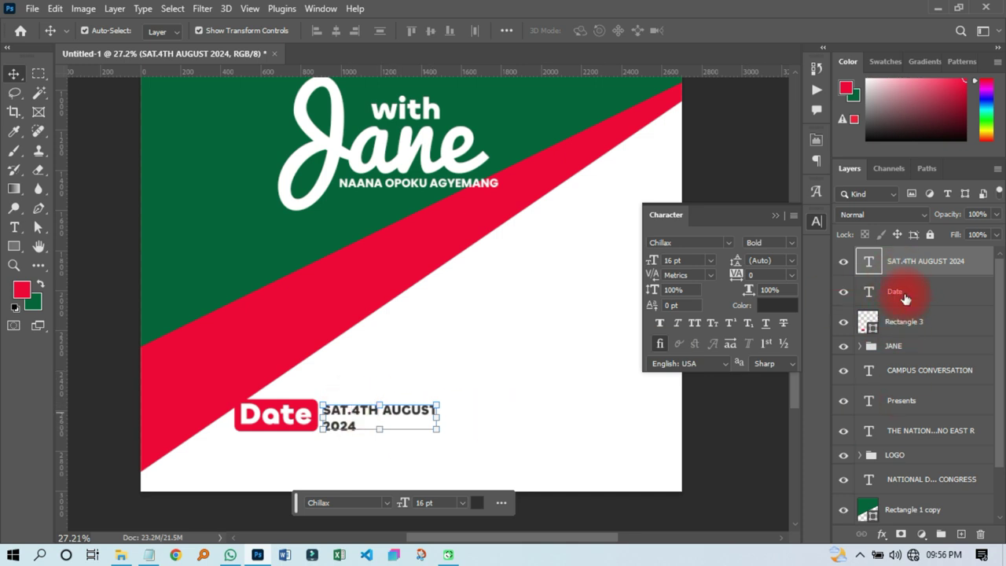
- Duplicate the date value, Date label and red rectangle together and place the copies directly below the originals
left_click(901, 329, "shift")
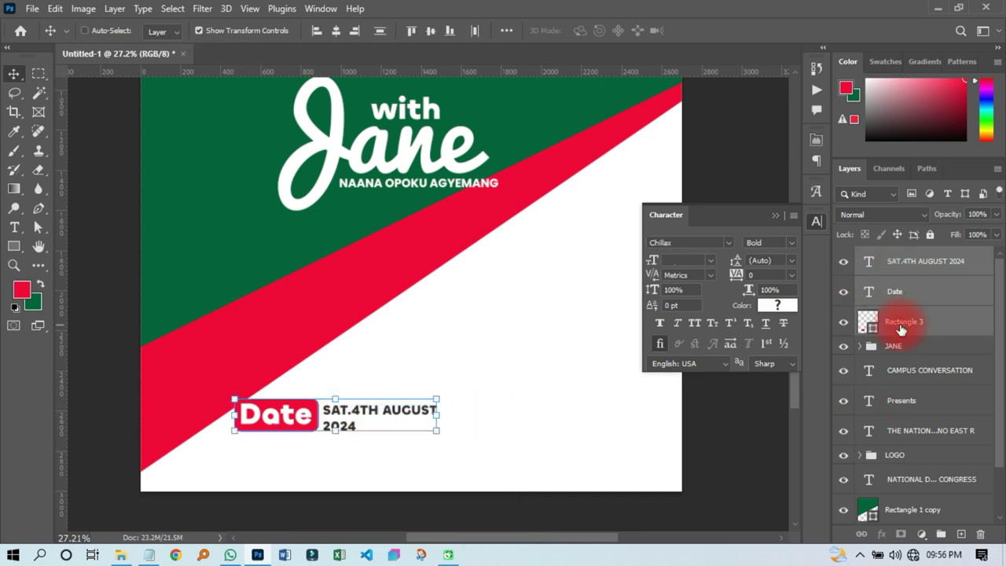
key("ctrl+j")
left_click_drag(276, 441, 277, 466)
- Replace the text of the duplicated Date label with VENUE and commit it
left_click(270, 461, "ctrl")
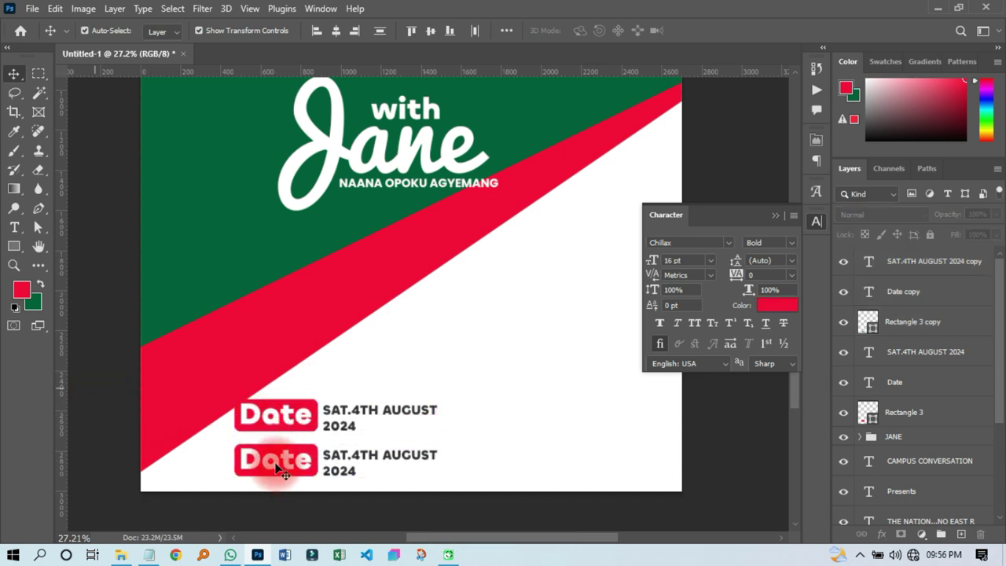
left_click(869, 293, "ctrl")
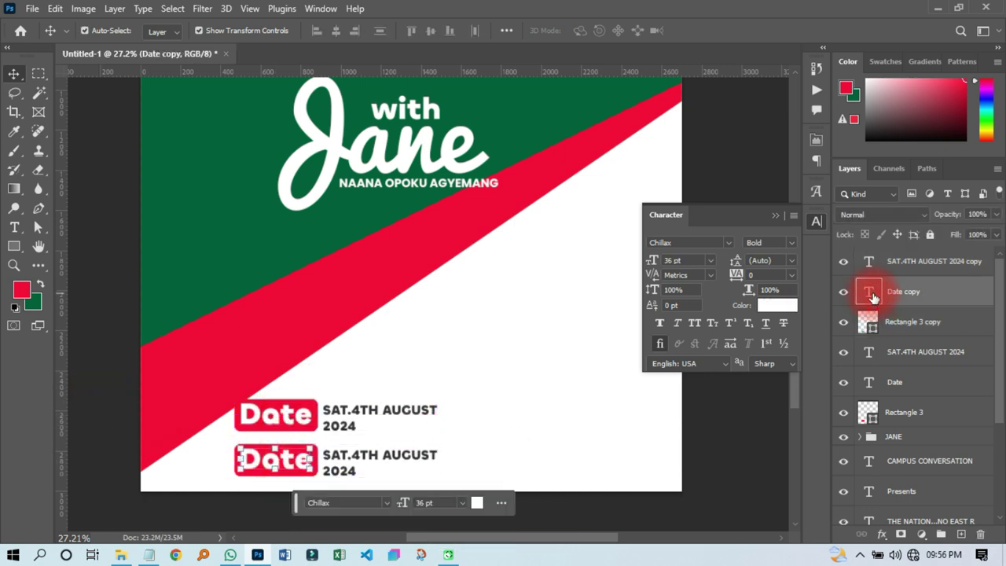
double_click(871, 292)
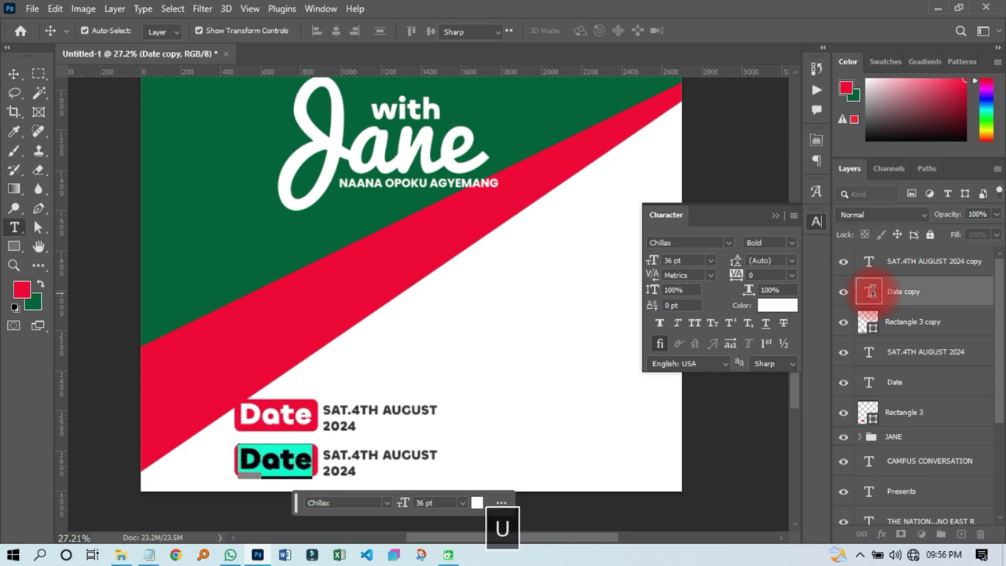
key("Right")
type("VENUE")
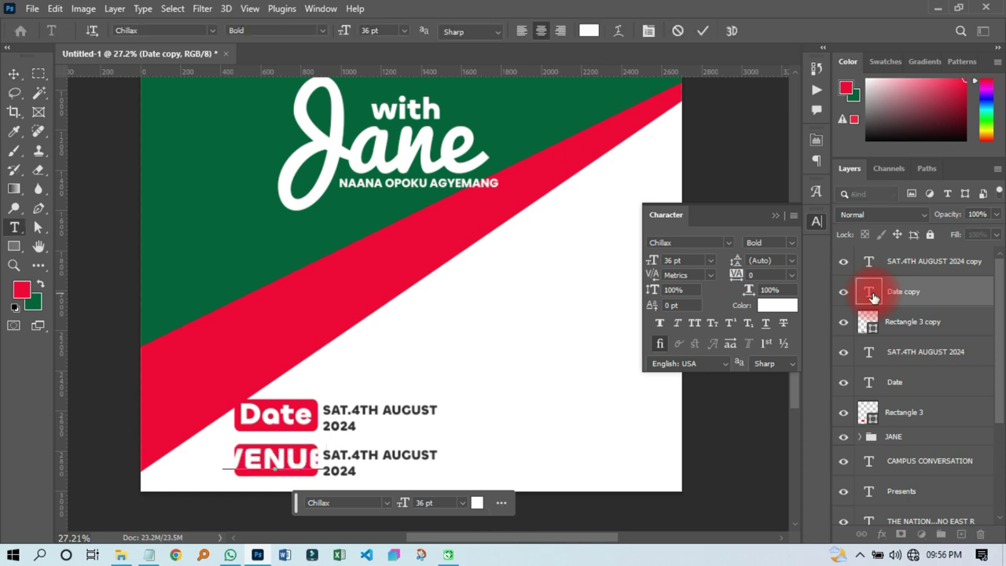
left_click(14, 75)
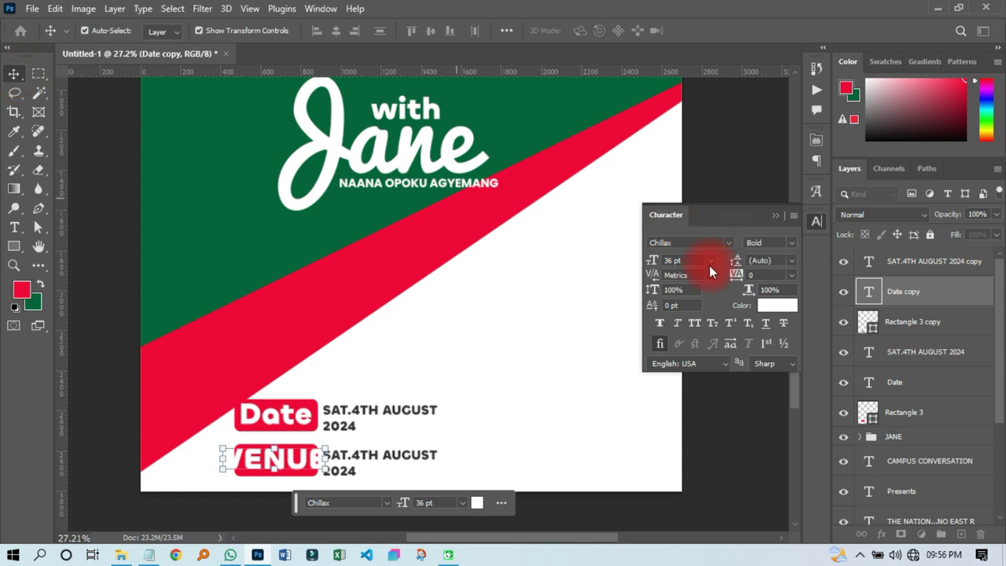
- Set the VENUE text inside the lower red rectangle to 24 pt
left_click(710, 262)
left_click(689, 407)
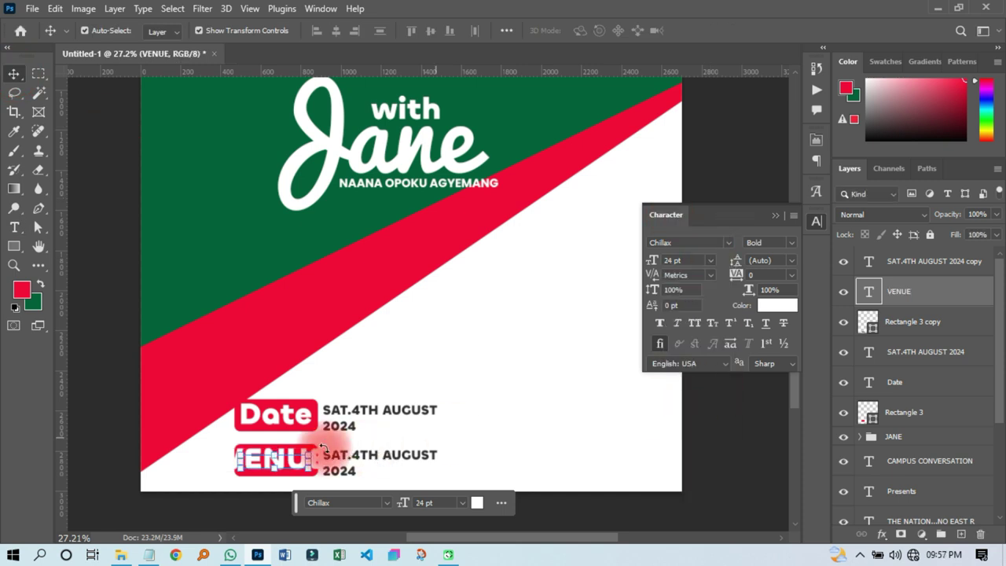
left_click(303, 464)
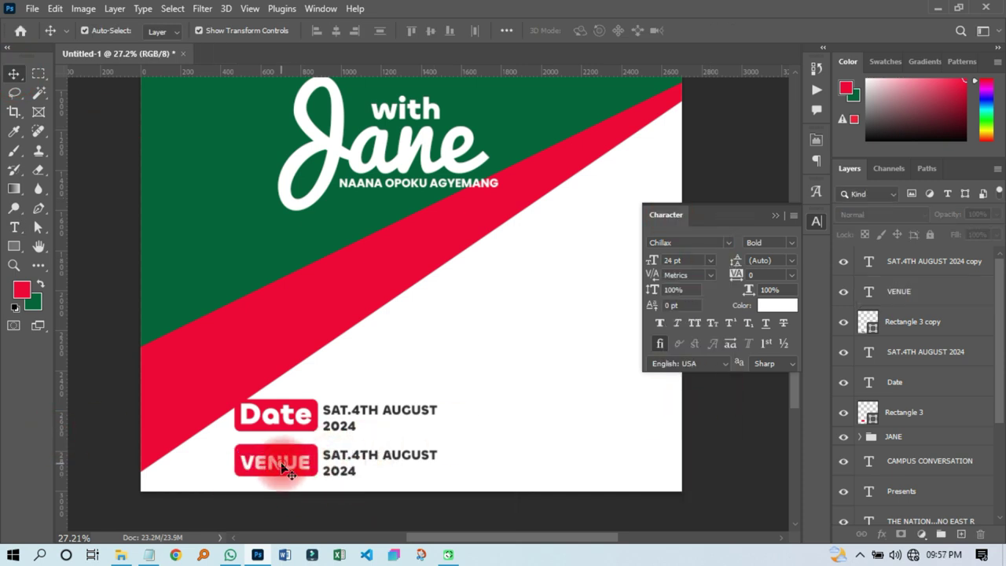
left_click(283, 466)
- Switch to the DETAILS file in Notepad and copy the venue value AKINA HOTEL, TECHIMAN @9:00AM
left_click(149, 554)
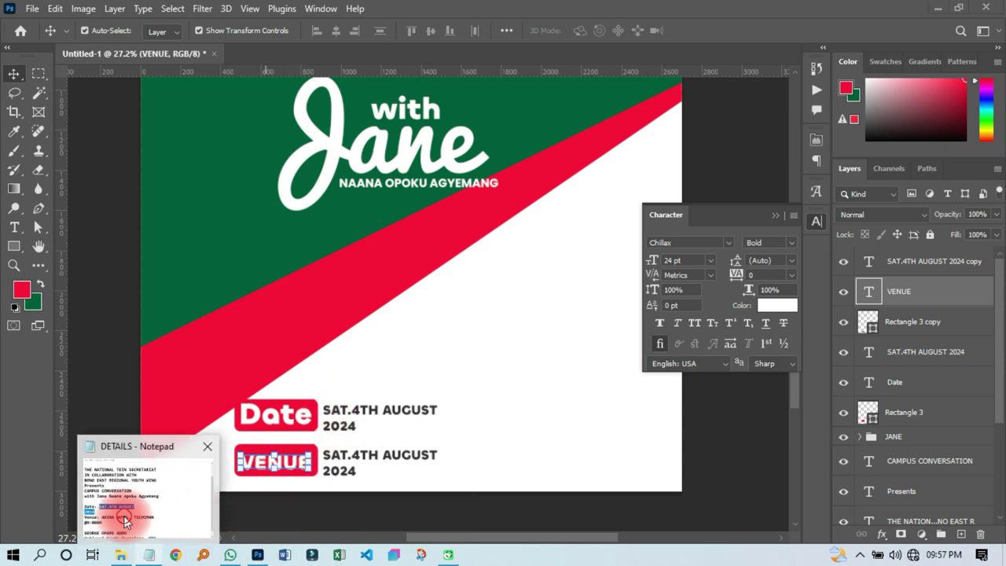
left_click(122, 518)
left_click_drag(438, 380, 487, 406)
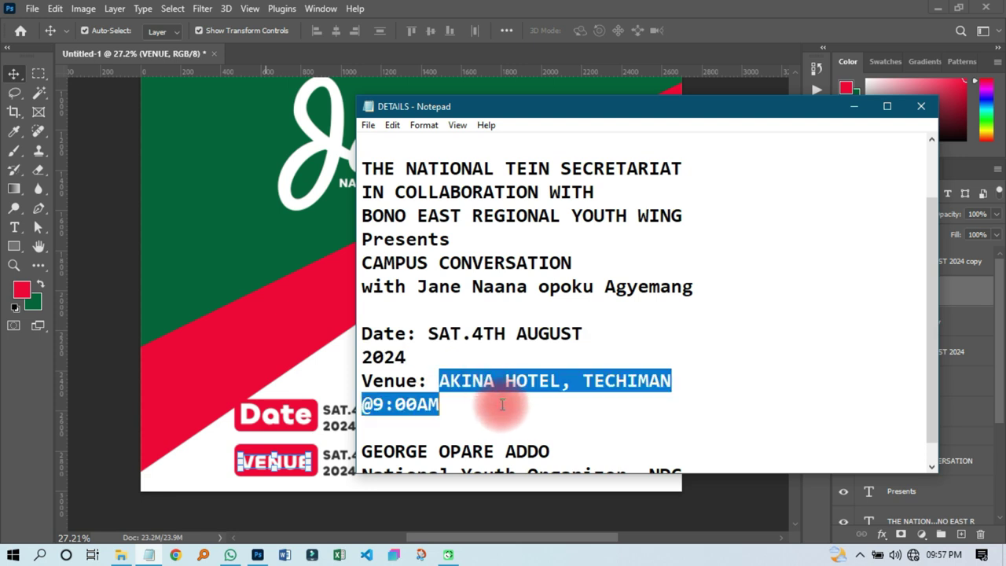
right_click(488, 155)
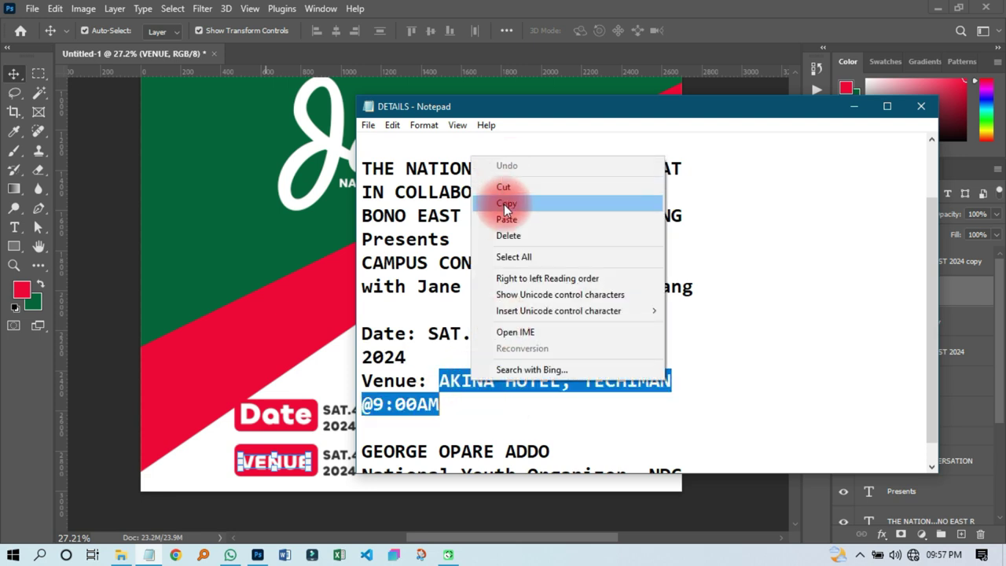
left_click(505, 206)
- Replace the duplicated date value beside VENUE with the copied AKINA HOTEL, TECHIMAN @9:00AM and commit it
left_click(112, 297)
left_click(370, 460)
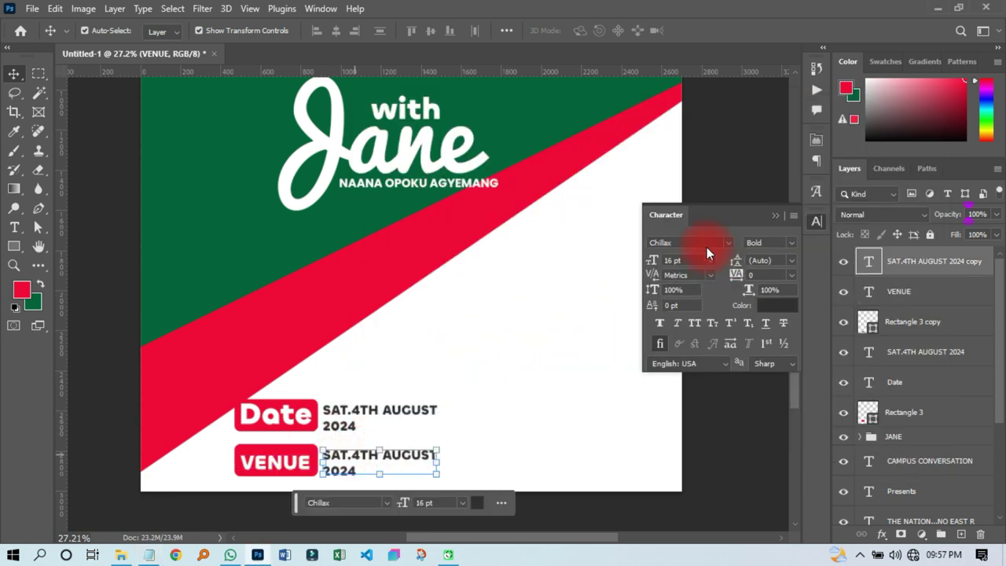
double_click(857, 265)
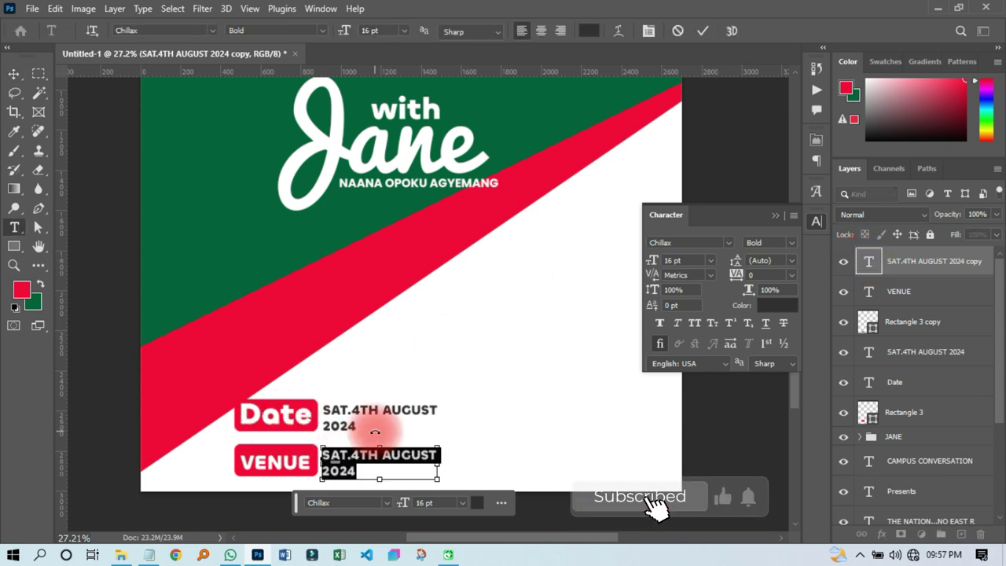
key("ctrl+v")
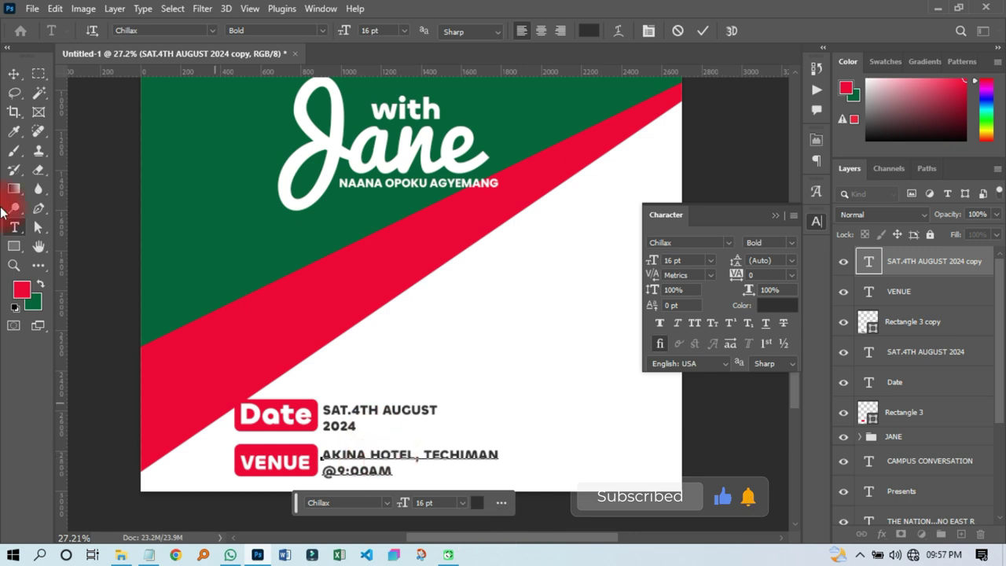
left_click(13, 73)
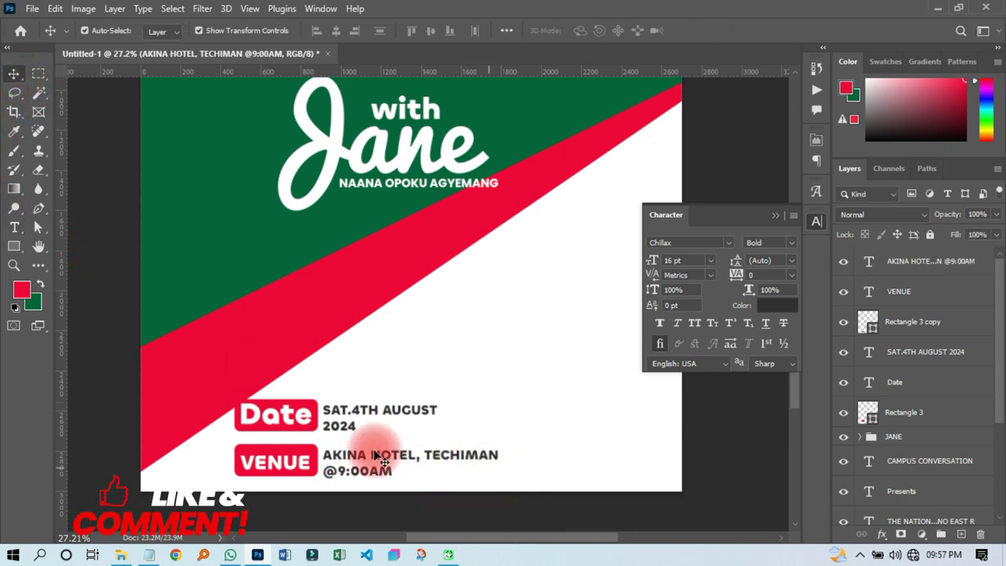
- Copy the person's name above the National Youth Organizer line from the DETAILS file in Notepad and return to Photoshop
scroll(379, 459, "up", 3)
scroll(379, 459, "down", 3)
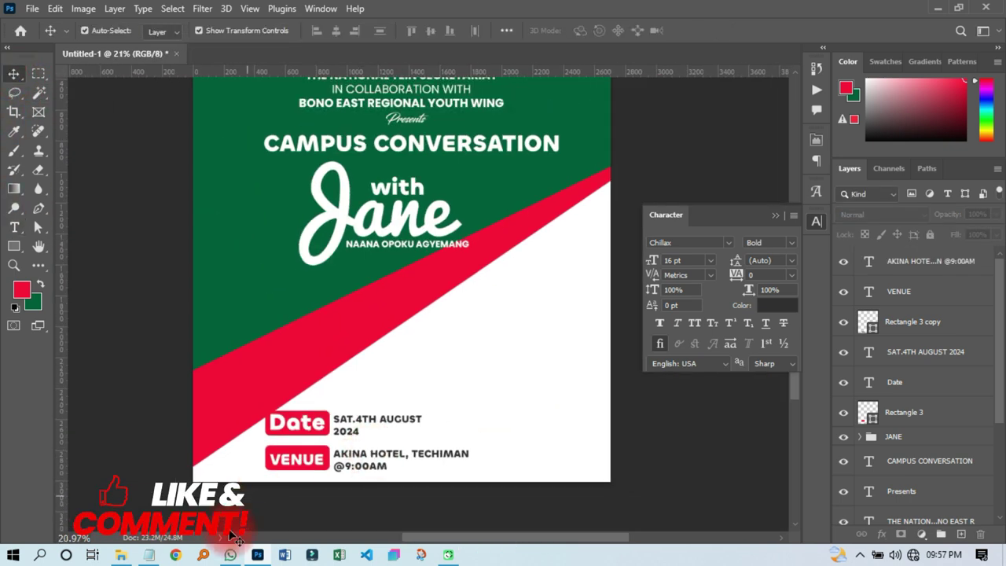
left_click(149, 554)
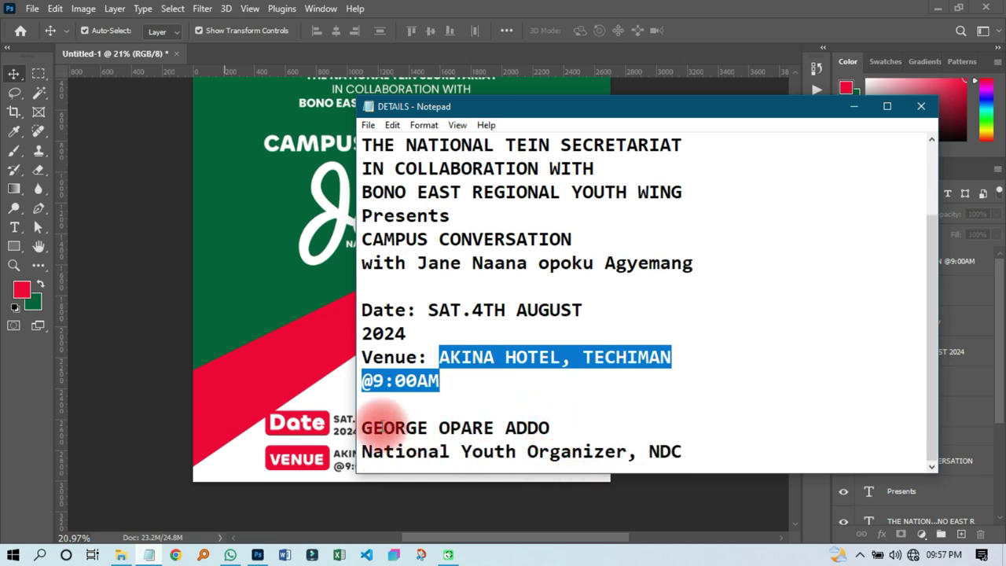
left_click_drag(363, 425, 584, 417)
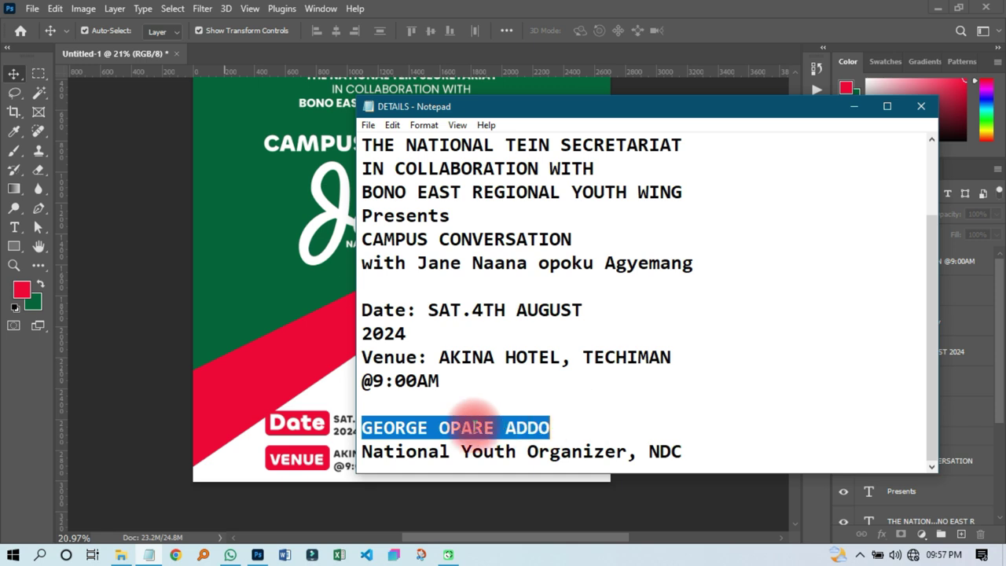
right_click(466, 425)
left_click(502, 243)
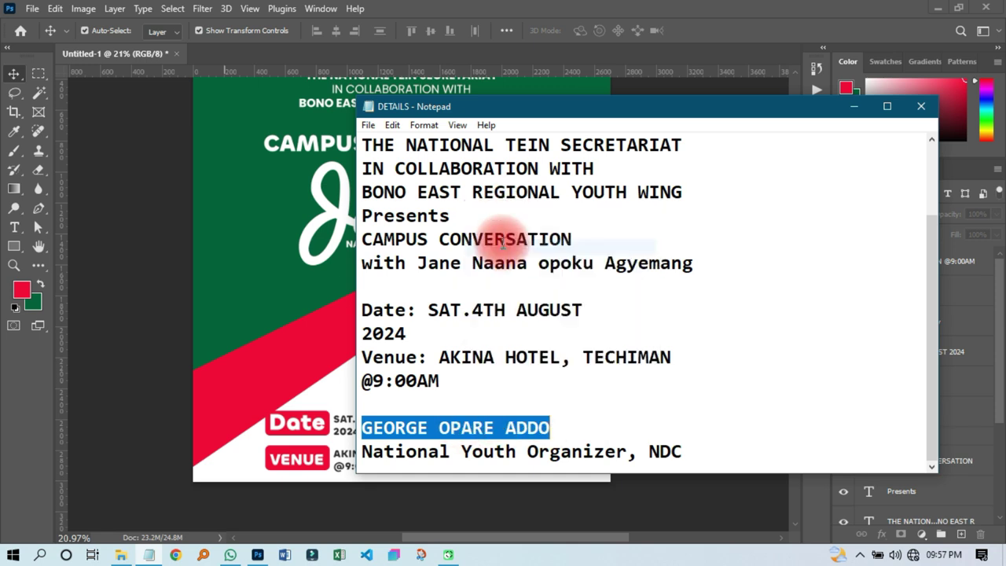
left_click(123, 348)
- Place IMAGES-D from the POLITICAL FLYER folder as a linked image, scaled to 78.43% in the flyer's lower right area
scroll(247, 393, "down", 3)
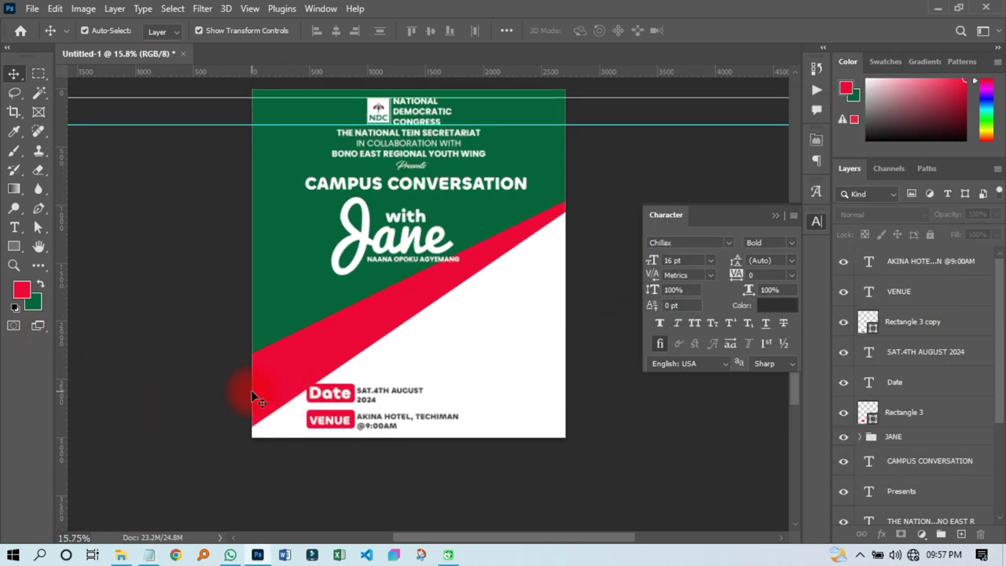
left_click(33, 11)
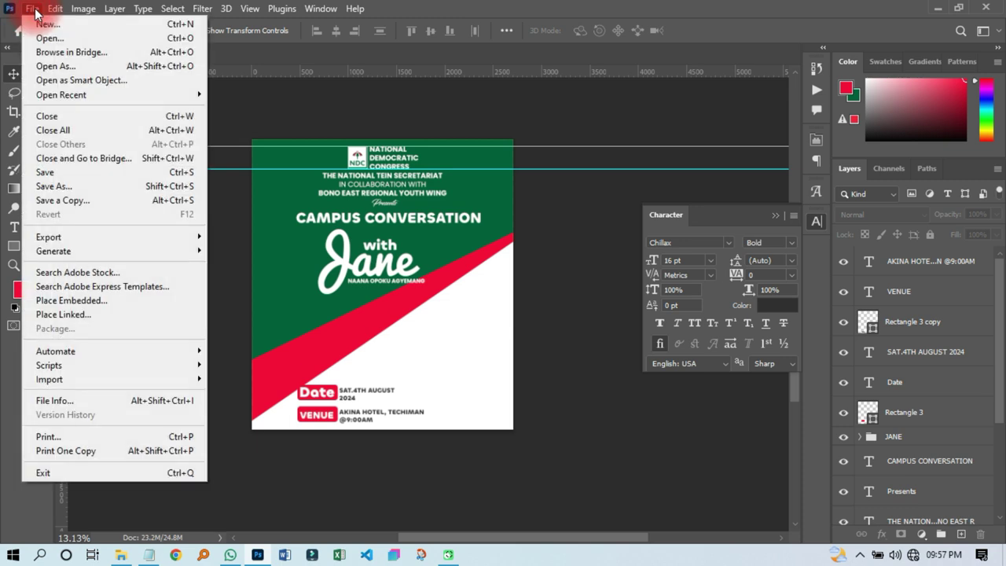
left_click(79, 318)
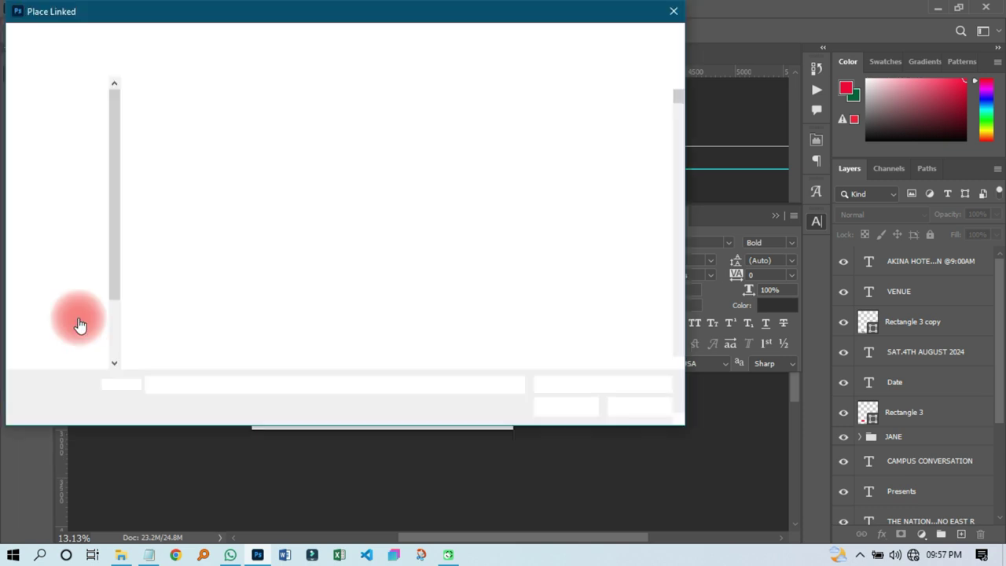
left_click(55, 87)
double_click(331, 135)
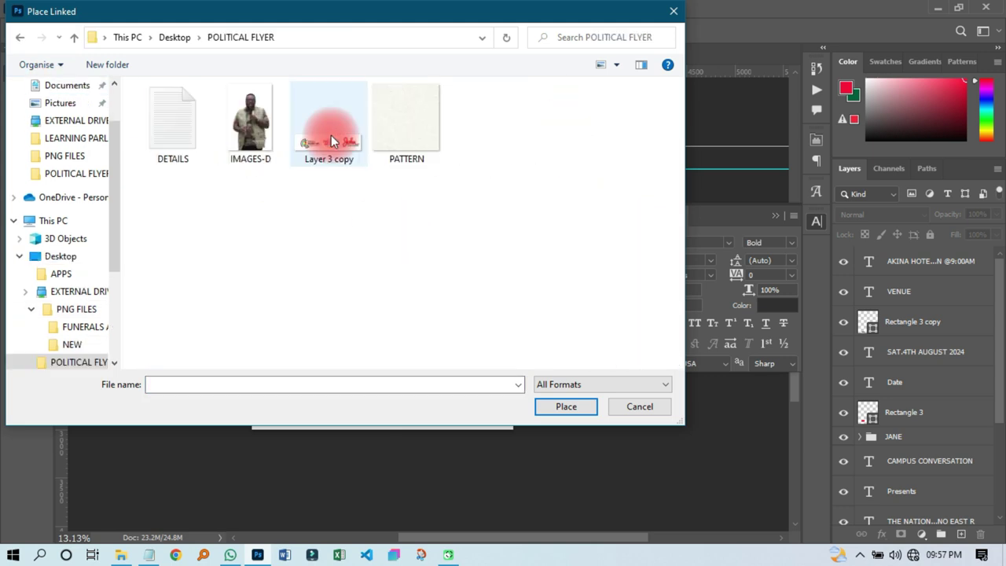
left_click(254, 128)
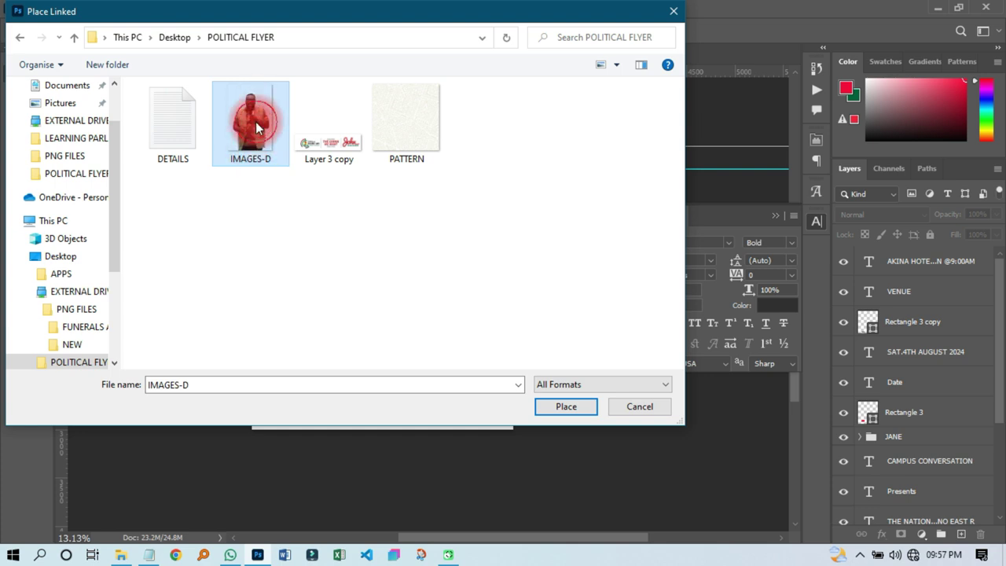
double_click(255, 128)
left_click_drag(432, 260, 474, 327)
left_click(731, 31)
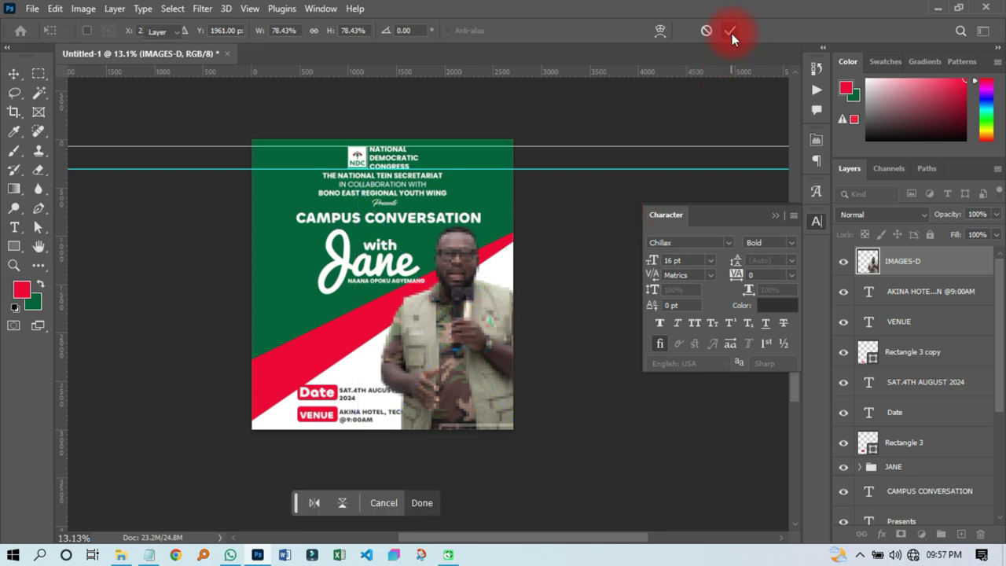
left_click(592, 377)
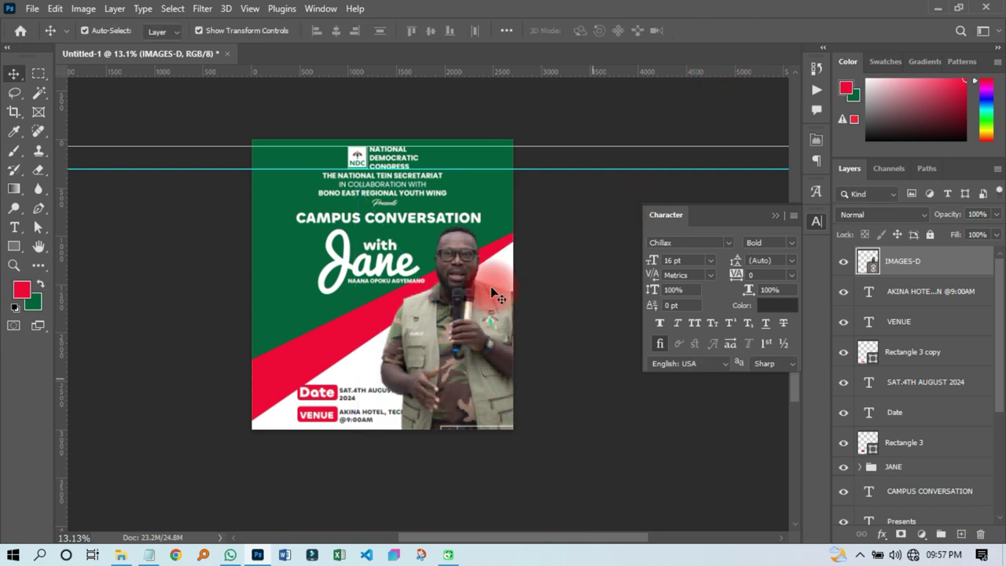
- Shift the IMAGES-D photo slightly left on the flyer, deselect it and collapse the character settings
scroll(397, 253, "up", 3)
scroll(397, 253, "down", 1)
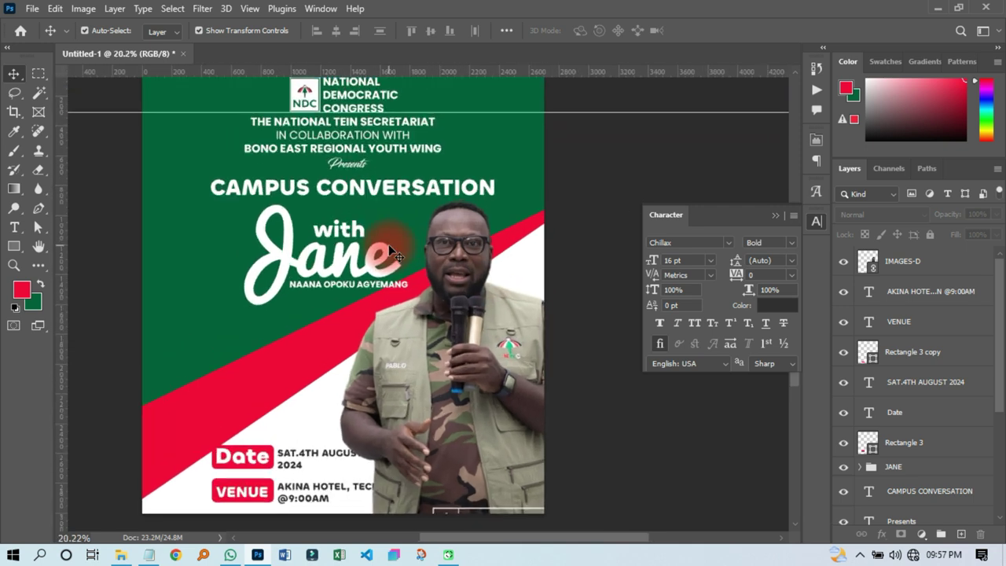
left_click(463, 315)
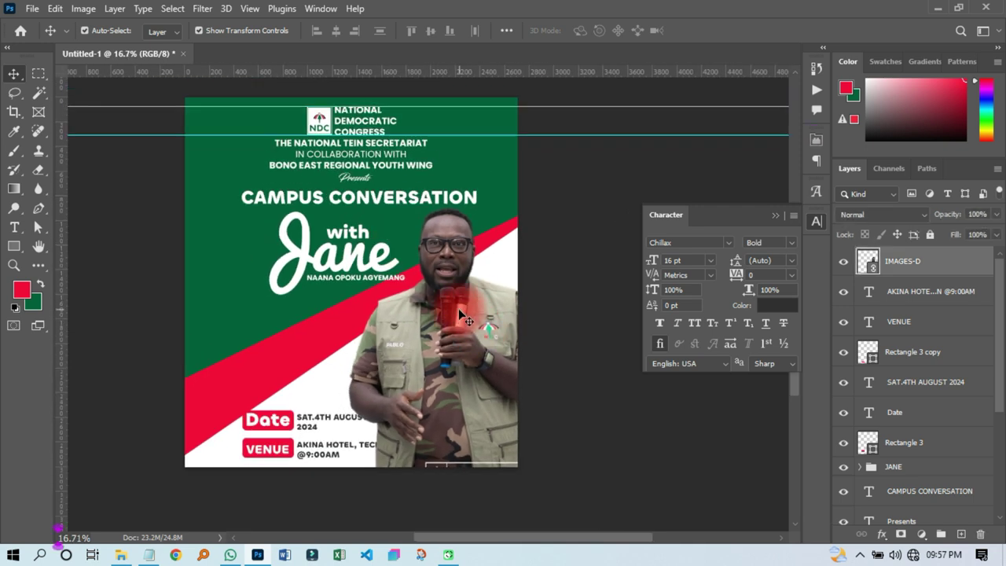
left_click_drag(455, 310, 456, 383)
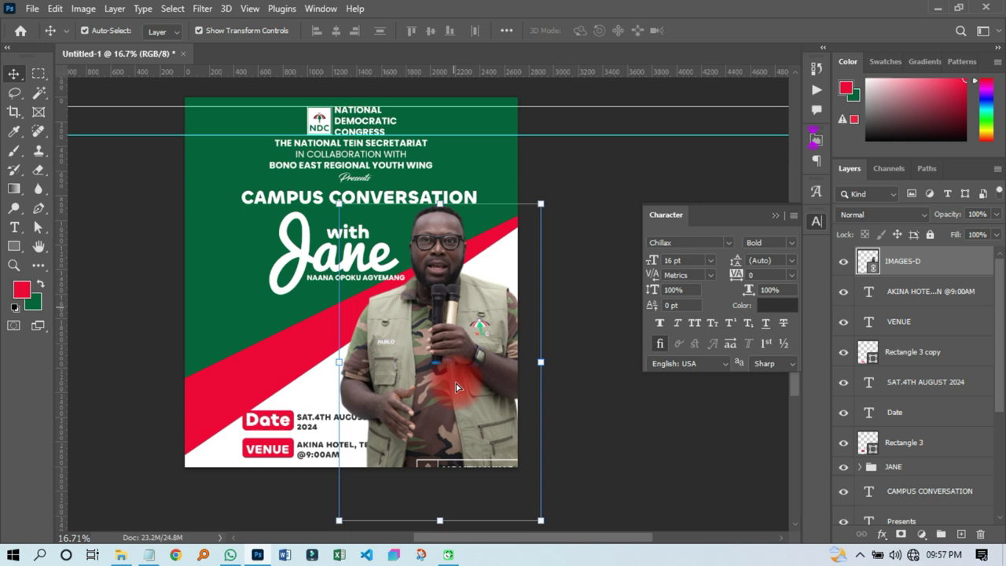
left_click(648, 424)
left_click(815, 223)
- Draw a rectangle about 1123 by 258 px over the photo's lower part, ending at the flyer's bottom right corner
scroll(808, 330, "down", 2)
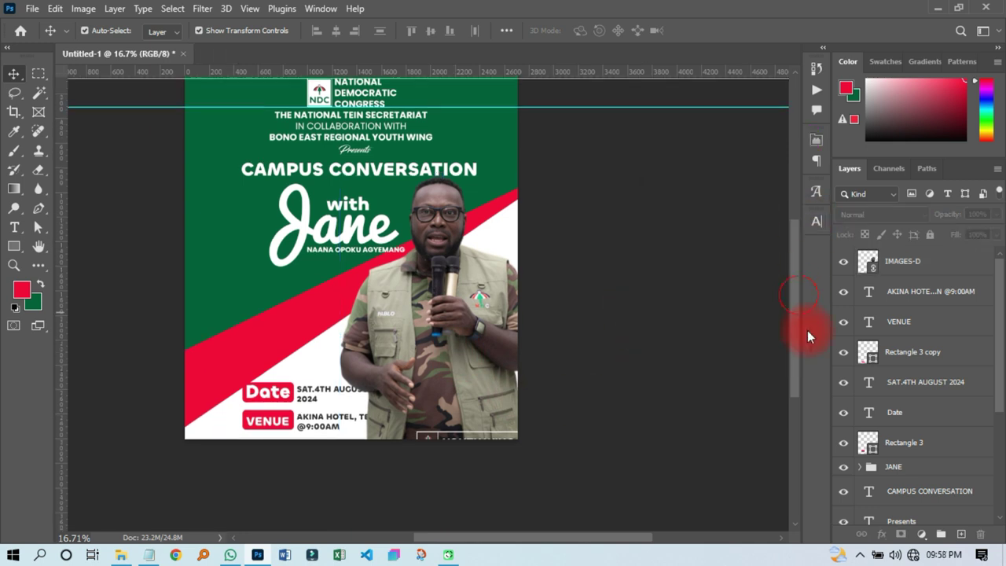
scroll(535, 262, "up", 2)
left_click(9, 247)
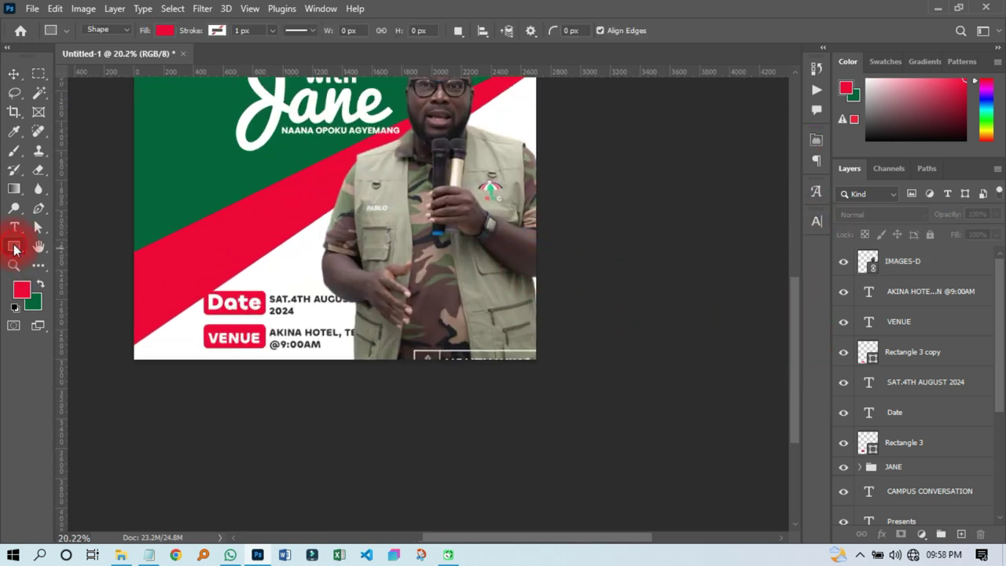
left_click_drag(375, 319, 541, 358)
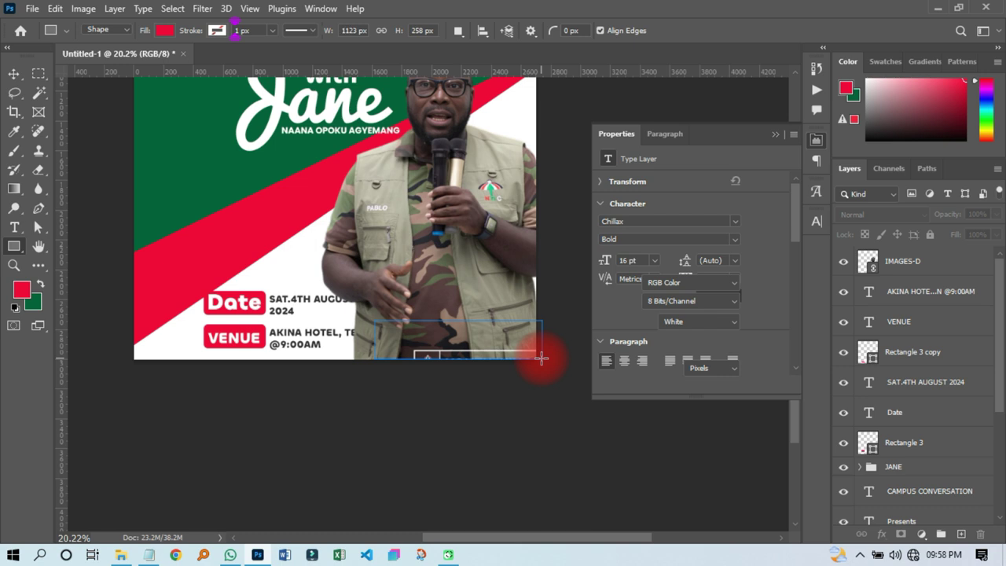
left_click(12, 74)
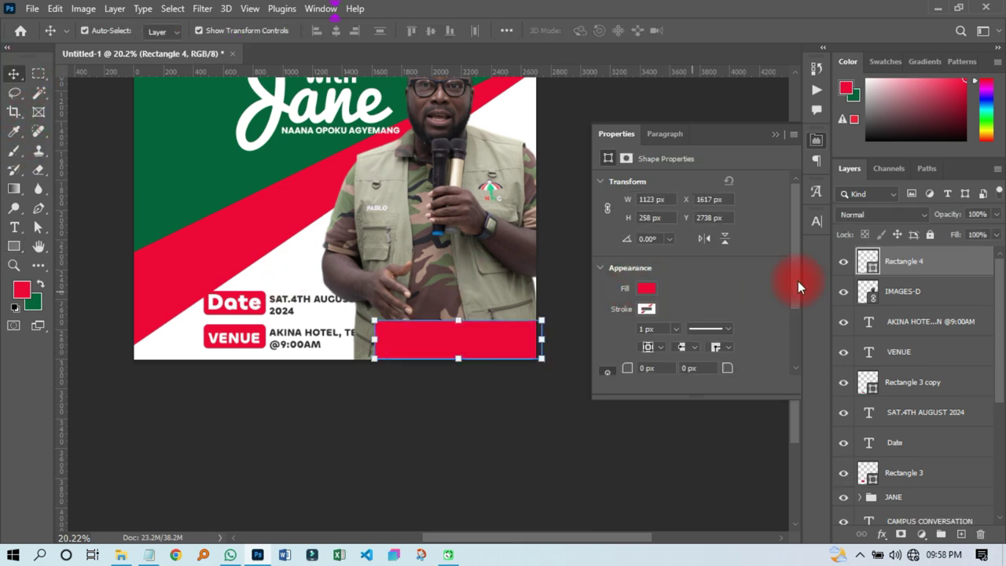
- Fill the new rectangle with the flyer's green 016436, shift it slightly left and stretch its height to 134.11%, ending at the bottom edge
double_click(868, 263)
left_click(220, 170)
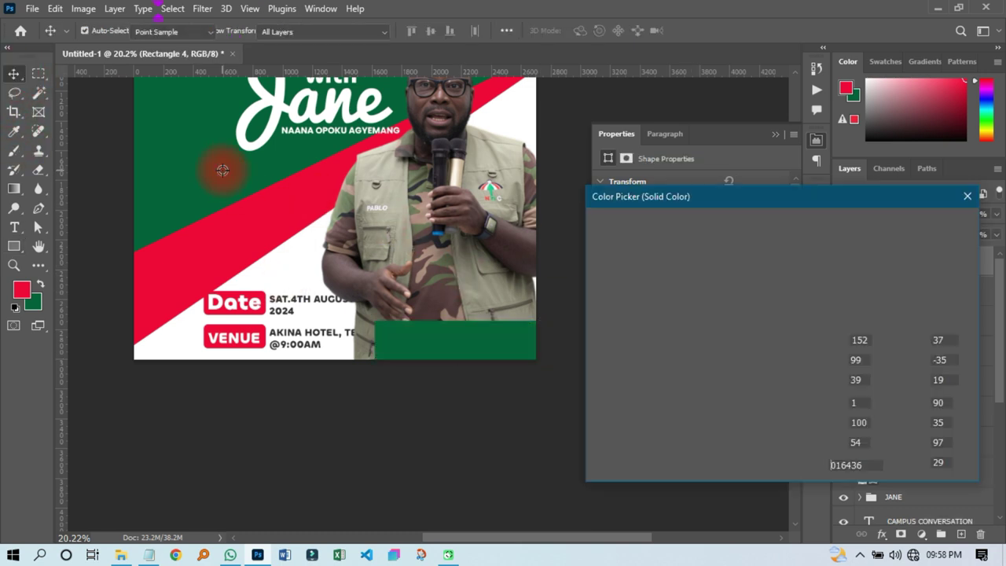
key("Return")
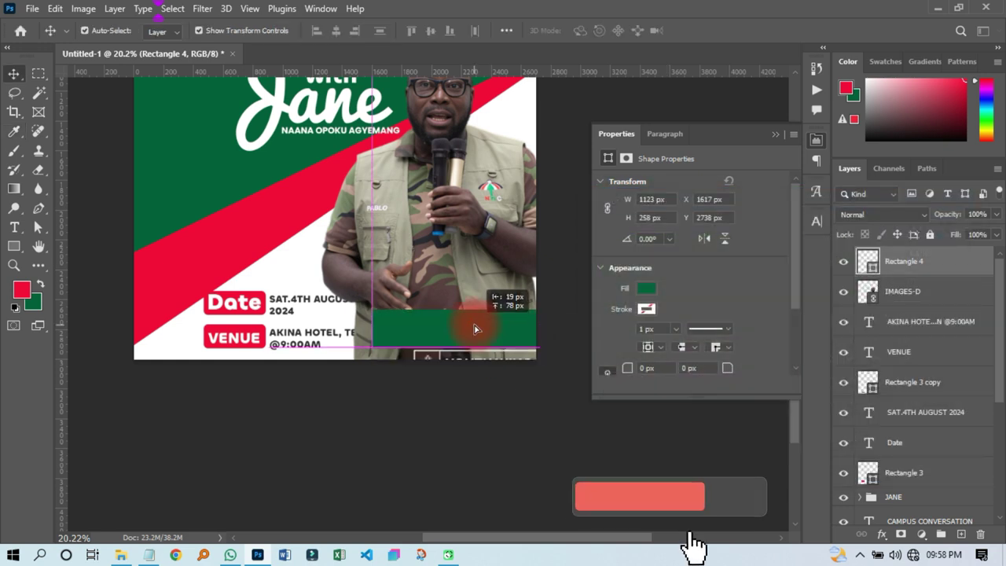
left_click_drag(455, 346, 455, 358)
left_click(731, 31)
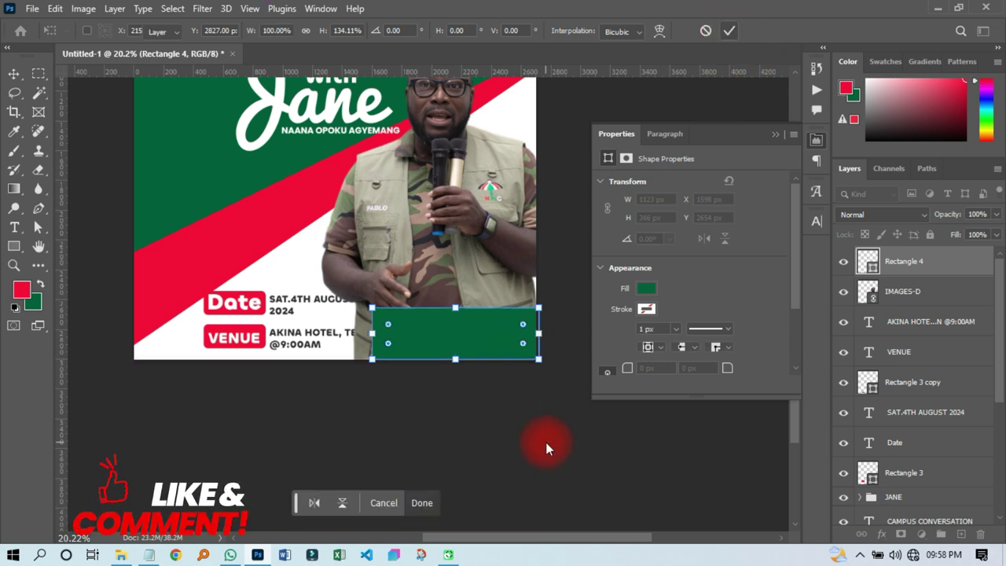
- Add the copied name as a new text layer and position it inside the green rectangle
right_click(18, 228)
left_click(422, 290)
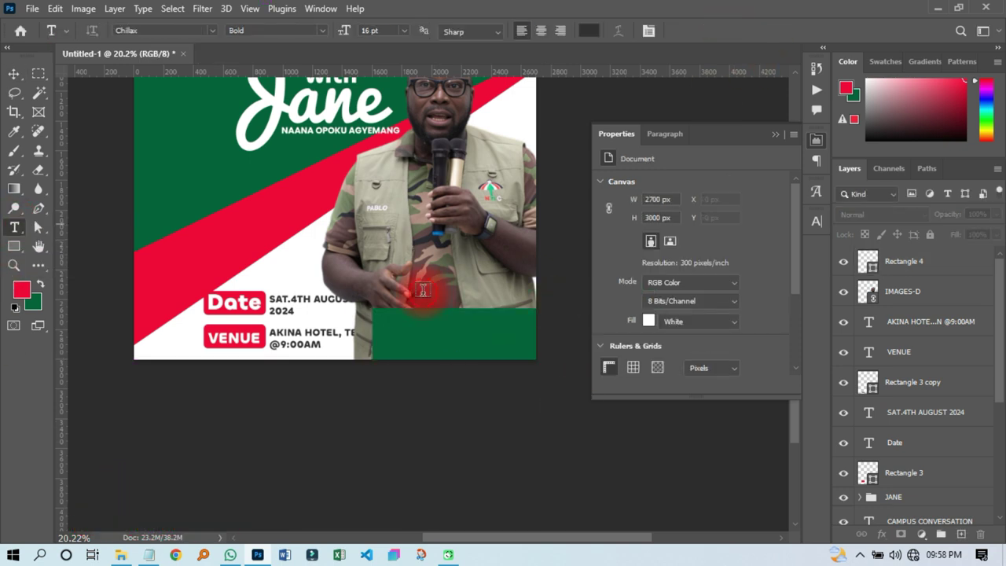
left_click(422, 290)
key("ctrl+v")
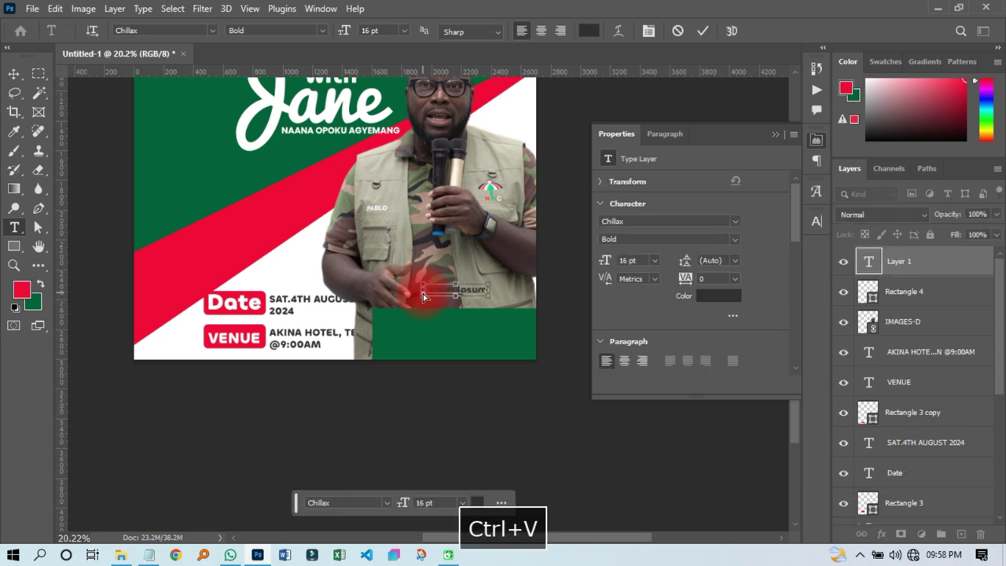
left_click(14, 74)
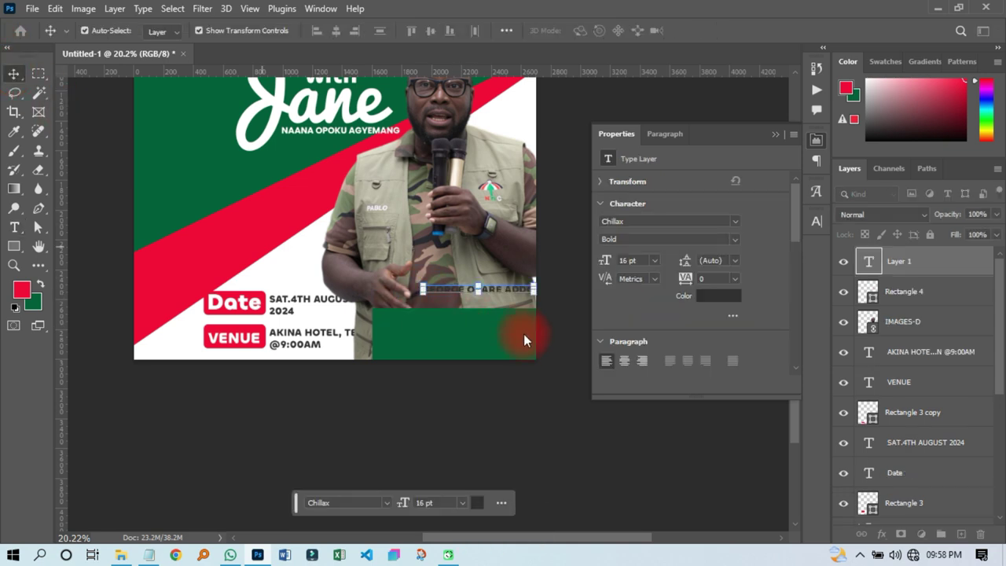
left_click_drag(498, 289, 480, 338)
- Set the name text's color to the white sampled from the flyer background
scroll(479, 336, "up", 4)
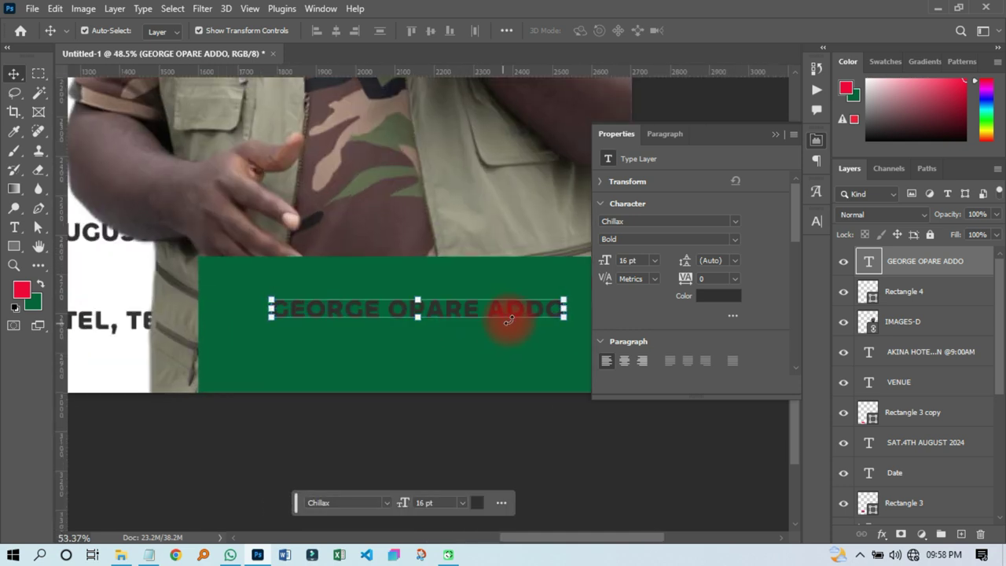
left_click(711, 301)
left_click(139, 283)
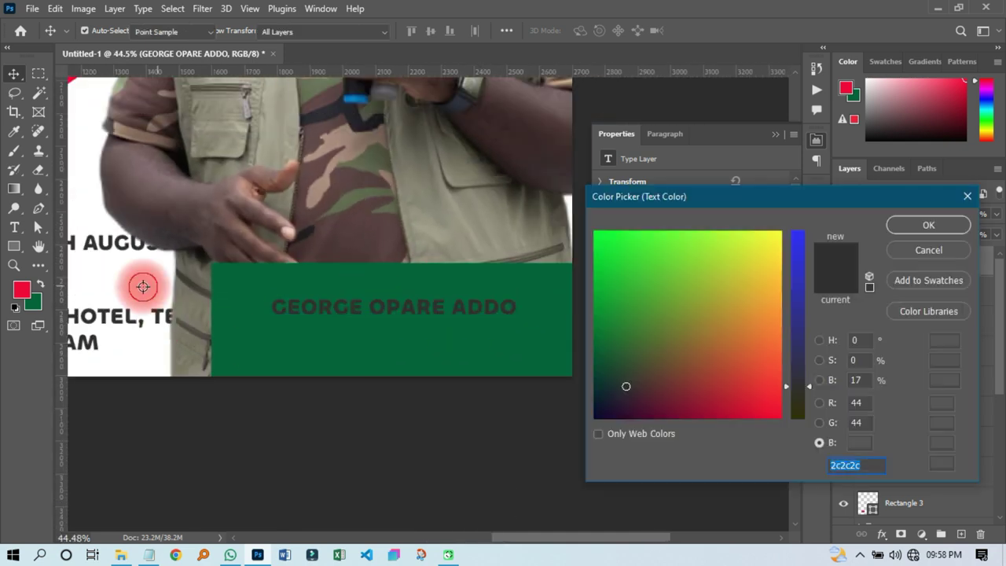
left_click(896, 227)
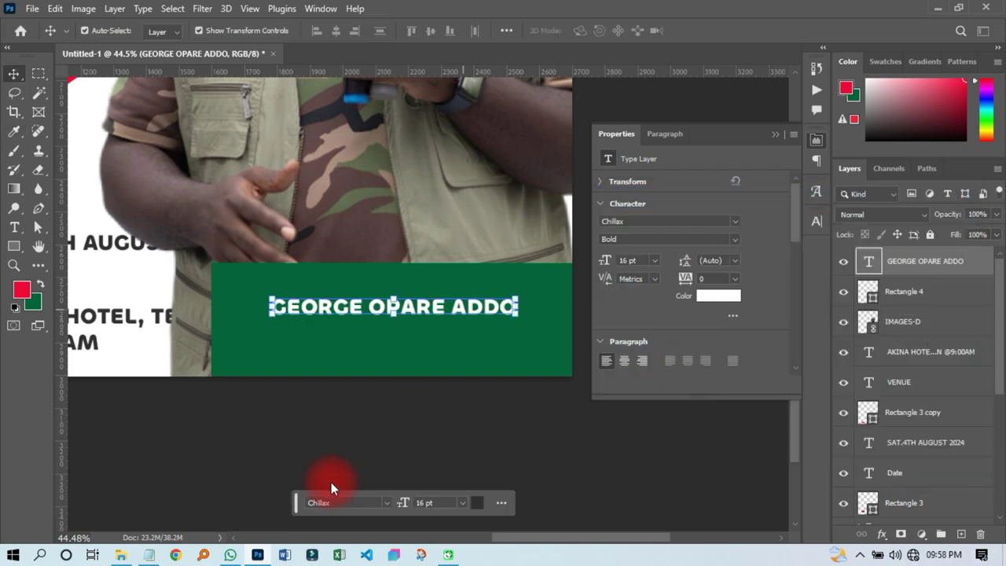
- Switch to the DETAILS file in Notepad and copy the line National Youth Organizer, NDC
left_click(147, 554)
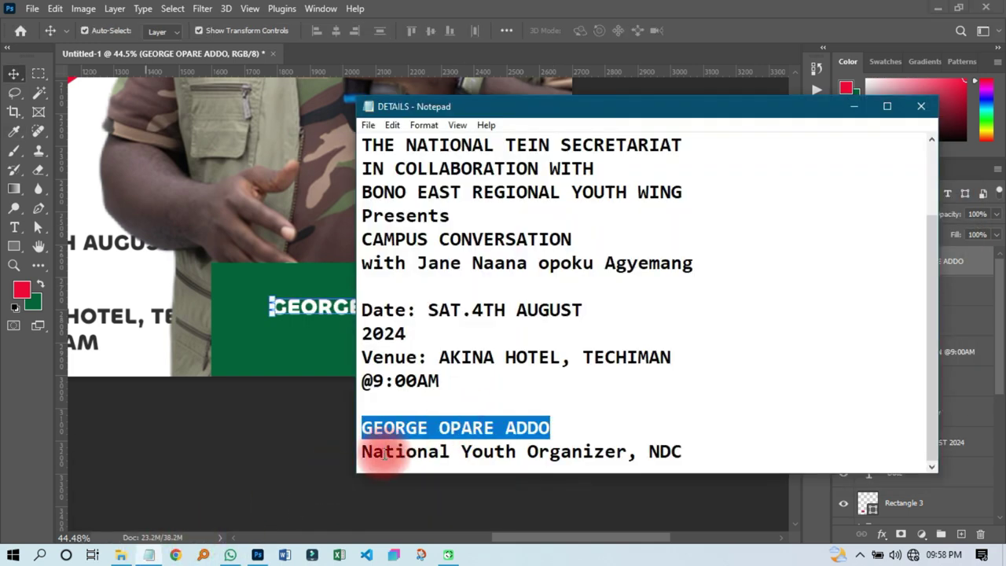
left_click_drag(363, 451, 685, 444)
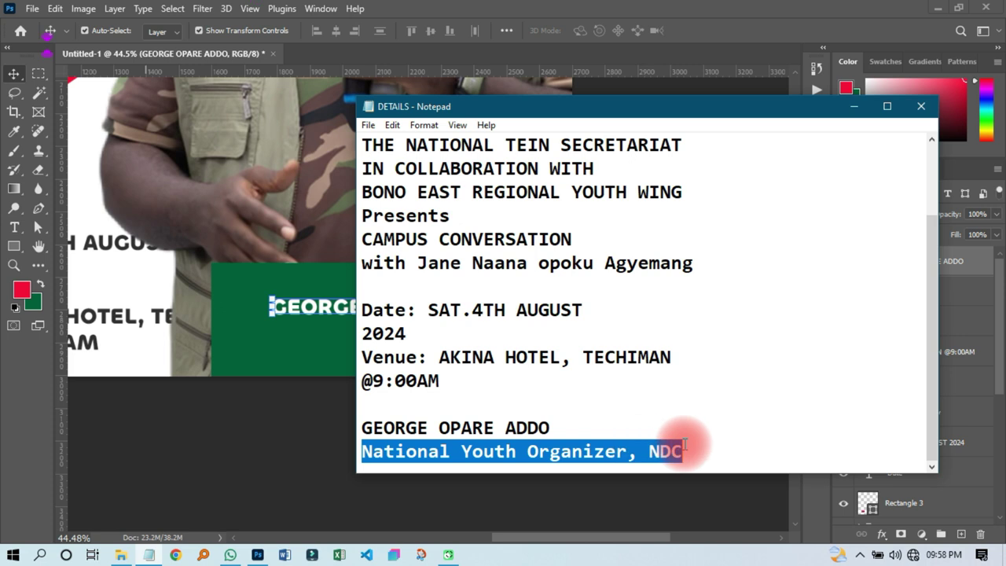
right_click(585, 450)
left_click(611, 272)
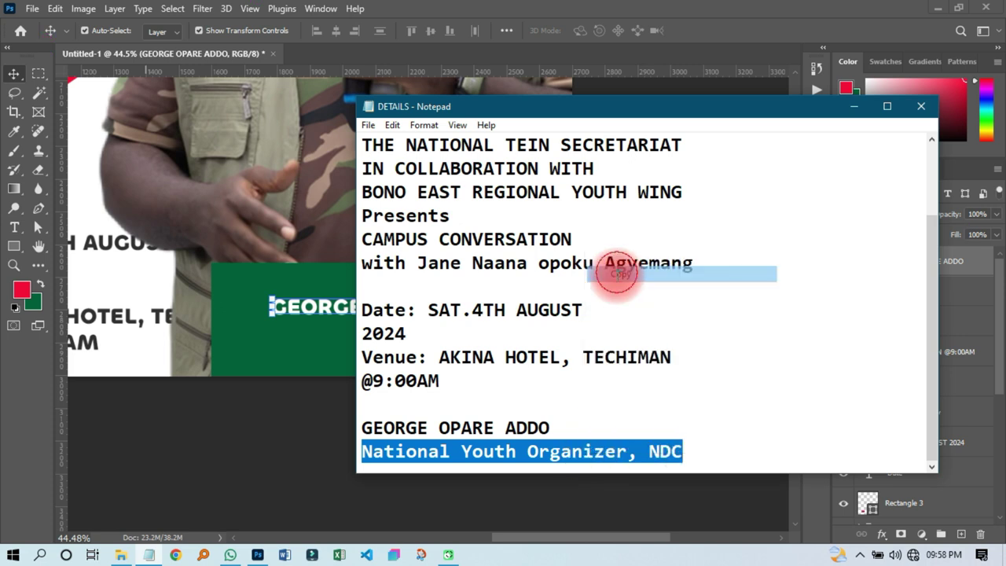
- Switch back to Photoshop and add the copied line National Youth Organizer, NDC as a new text layer below the name
left_click(13, 268)
left_click(13, 224)
left_click(300, 363)
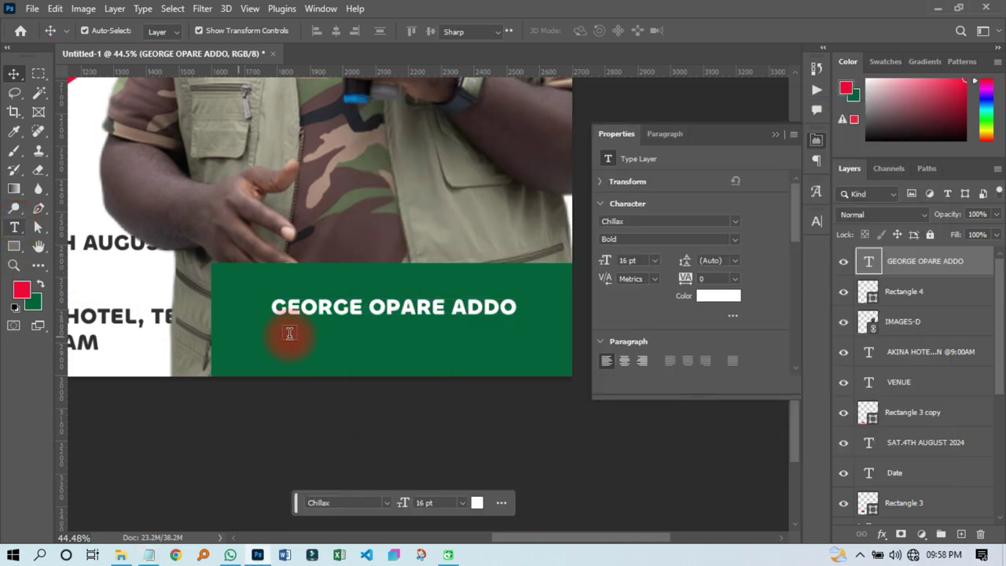
left_click(289, 333)
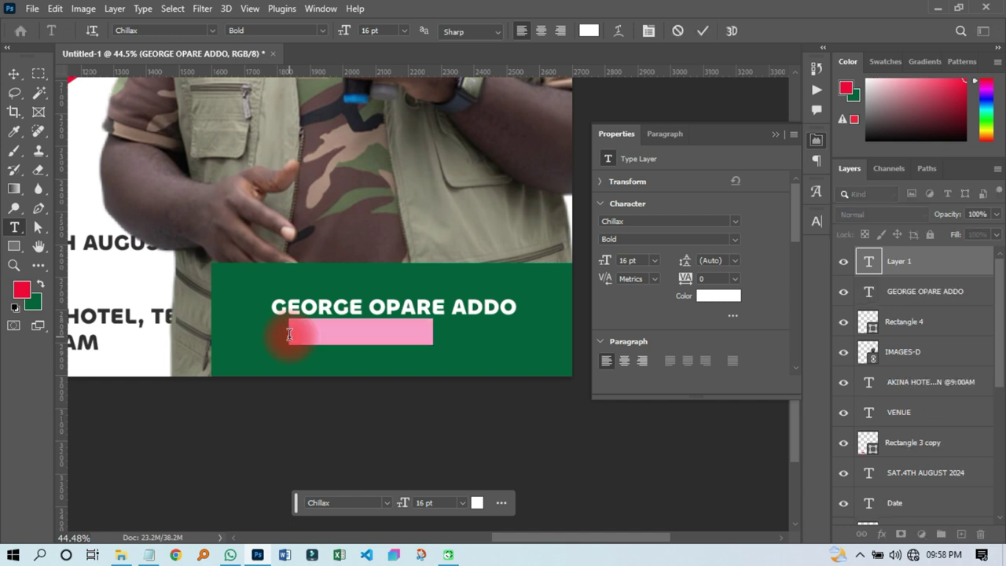
key("ctrl+v")
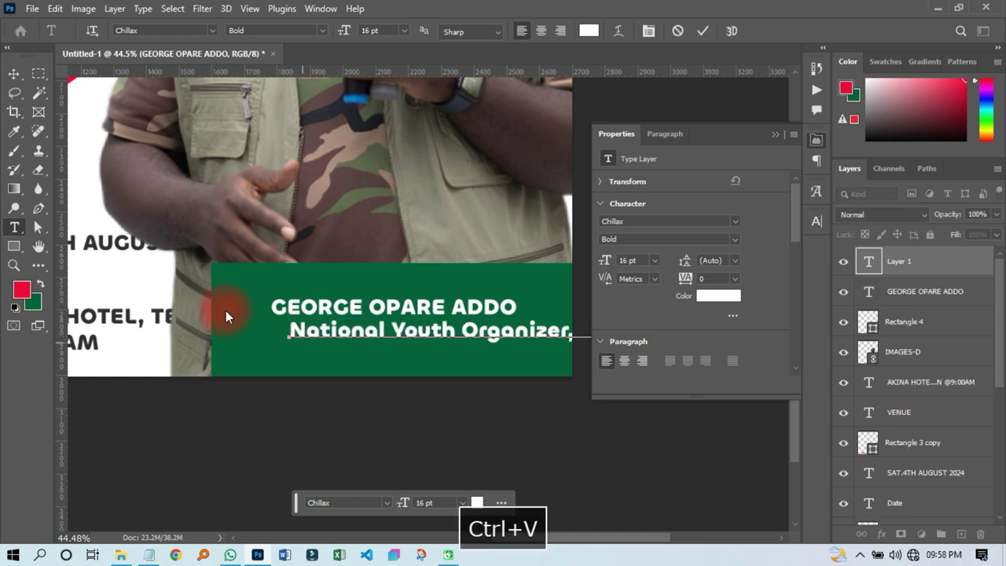
left_click(13, 73)
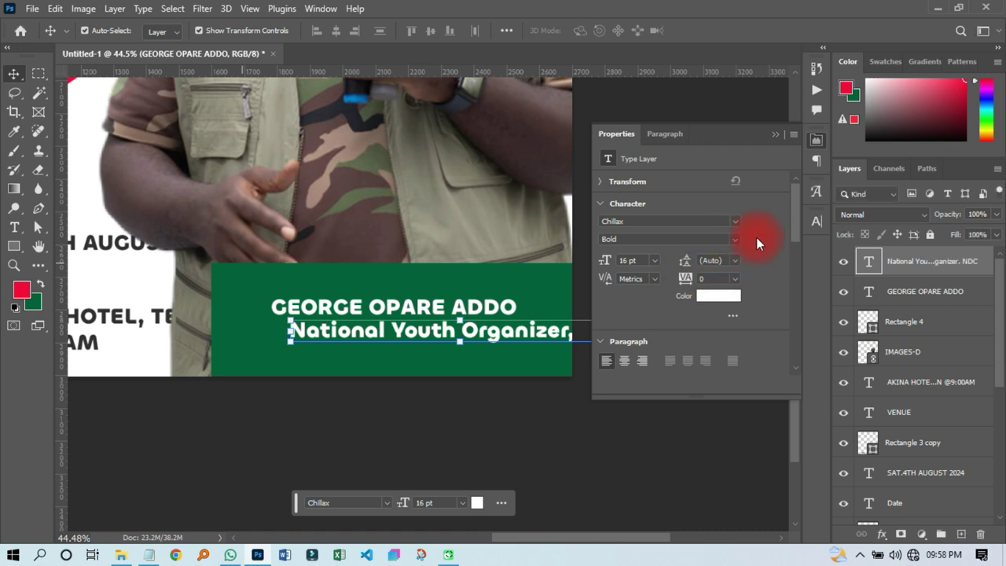
- Set the National Youth Organizer line to Chillax Regular and align its start with the name above
left_click(736, 246)
left_click(642, 275)
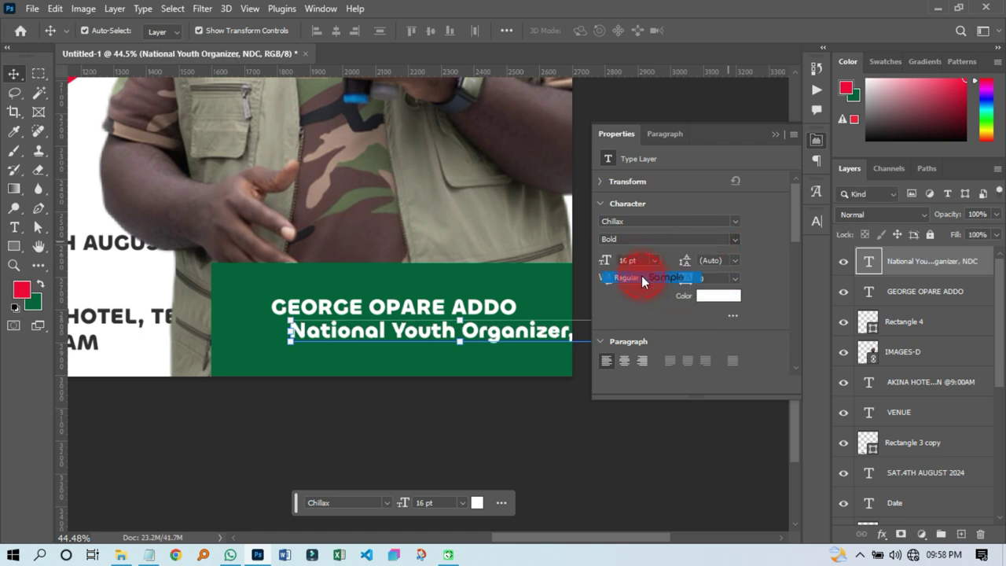
left_click_drag(391, 335, 371, 337)
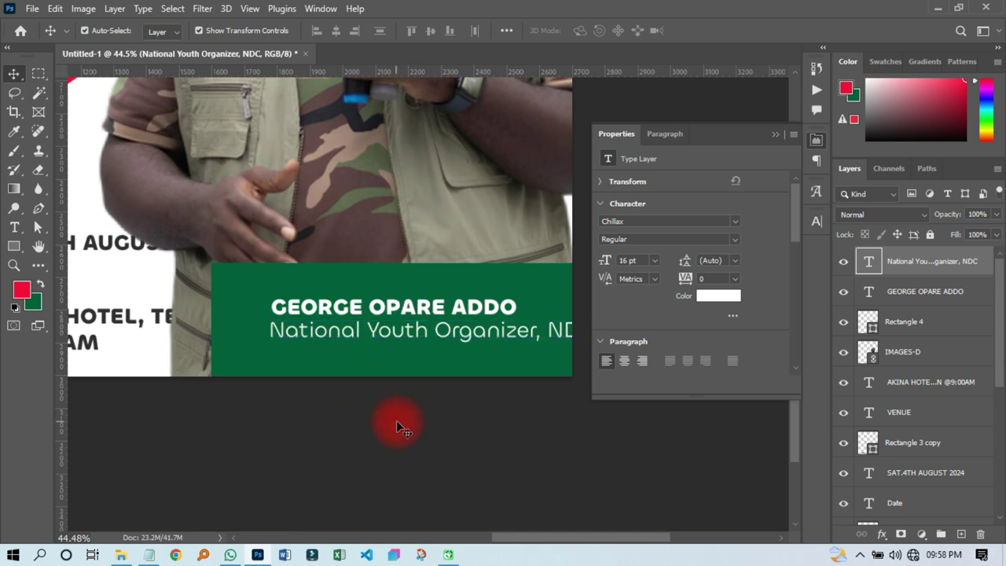
- Enlarge the name text in the green rectangle to 22 pt and move it up and left above the organizer line
scroll(396, 424, "down", 1)
double_click(446, 305)
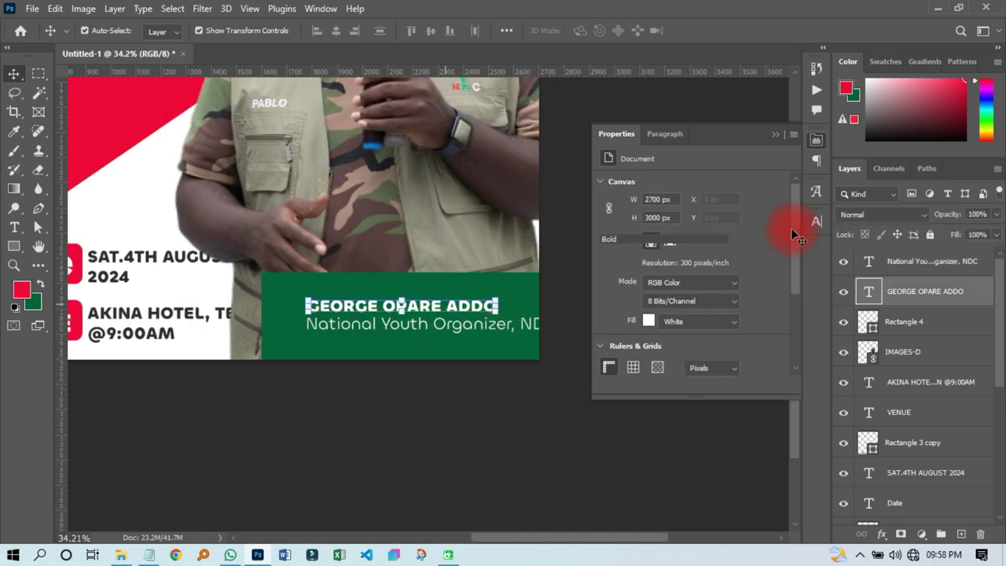
left_click(817, 223)
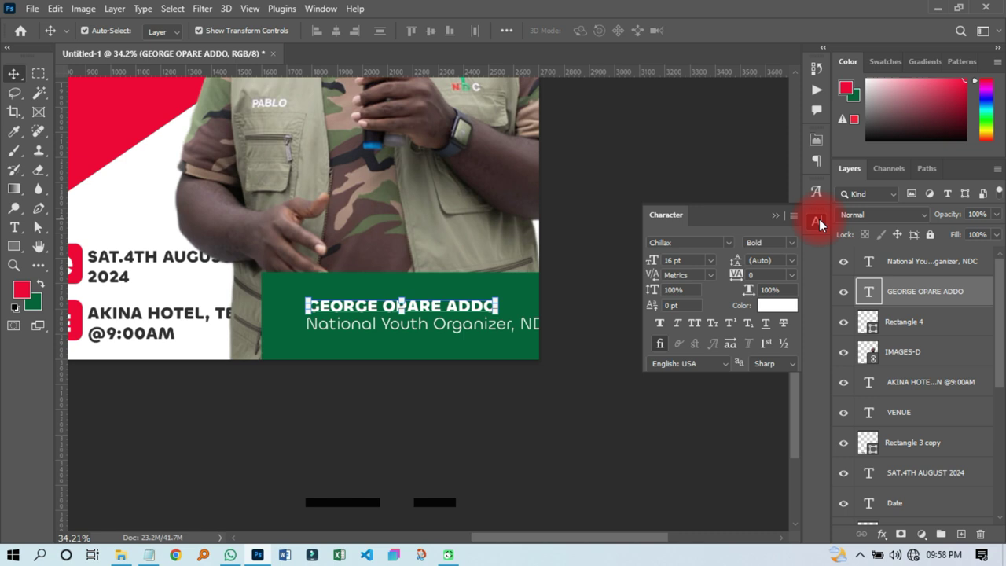
left_click(711, 260)
left_click(680, 399)
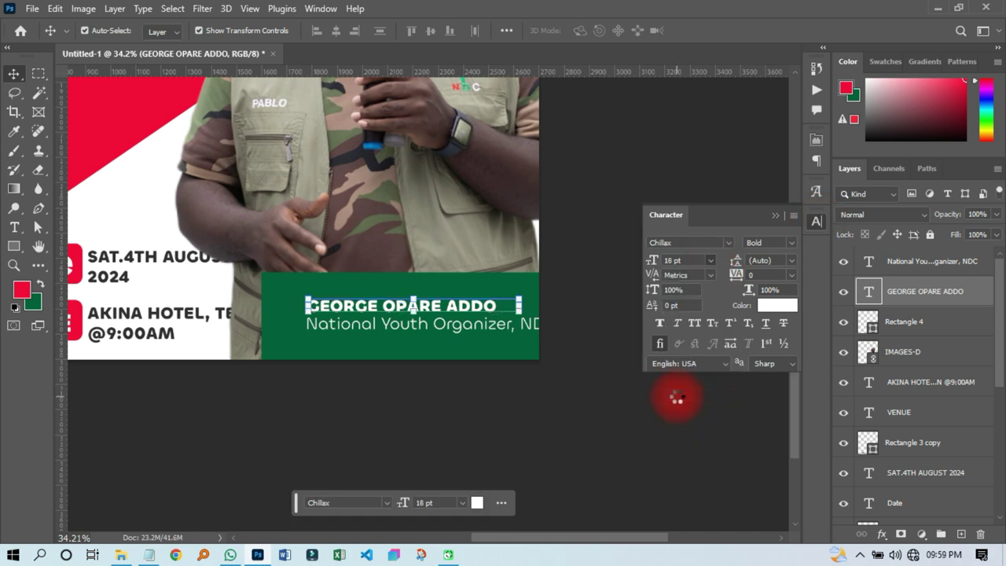
left_click(711, 261)
left_click(686, 410)
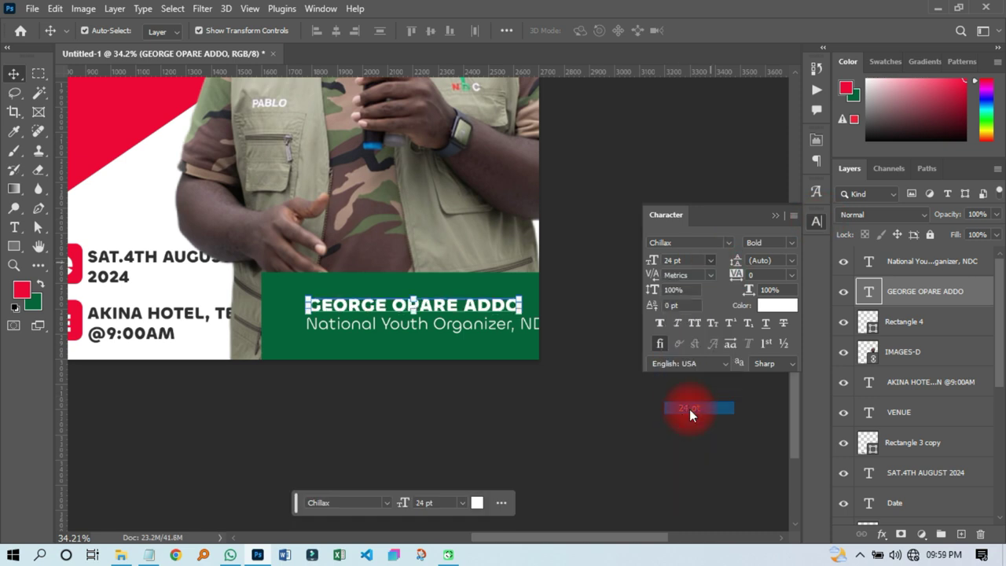
left_click_drag(497, 307, 450, 303)
left_click(691, 261)
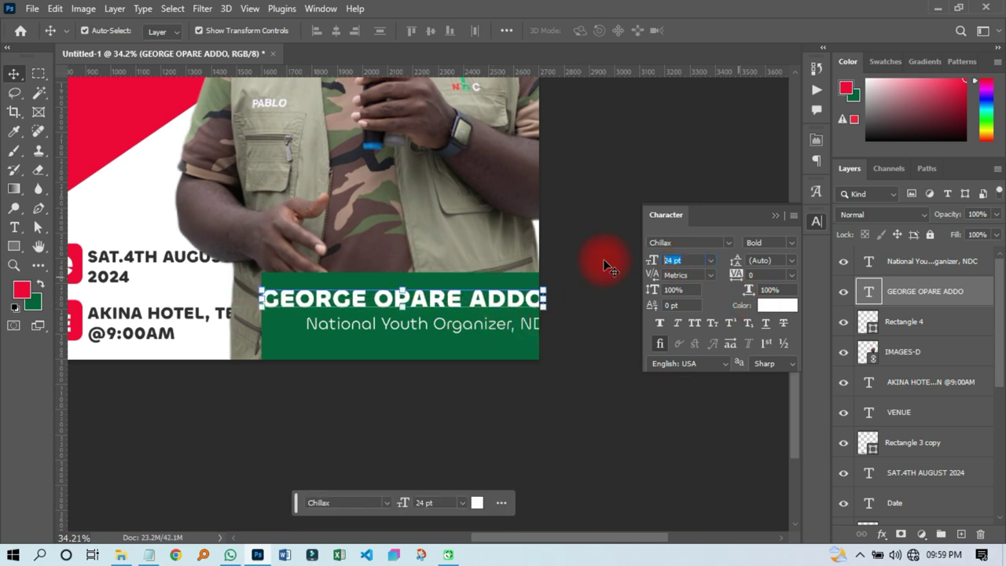
type("22")
key("Return")
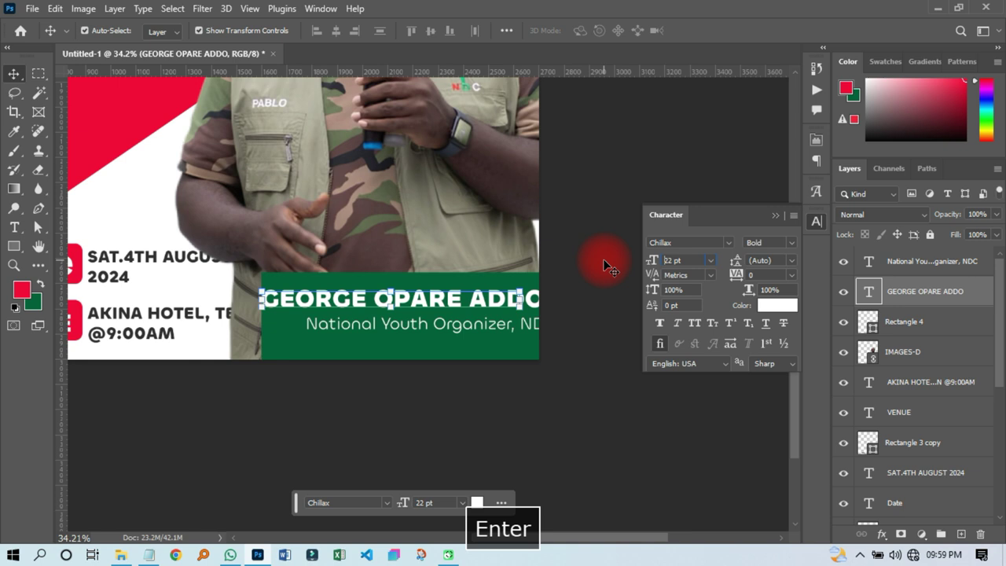
- Center the name near the green rectangle's upper edge and position the National Youth Organizer line closely beneath it
left_click_drag(426, 297, 433, 291)
left_click(421, 326)
mouse_move(421, 325)
left_mouse_down()
mouse_move(400, 312)
mouse_move(404, 293)
mouse_move(411, 315)
left_mouse_up()
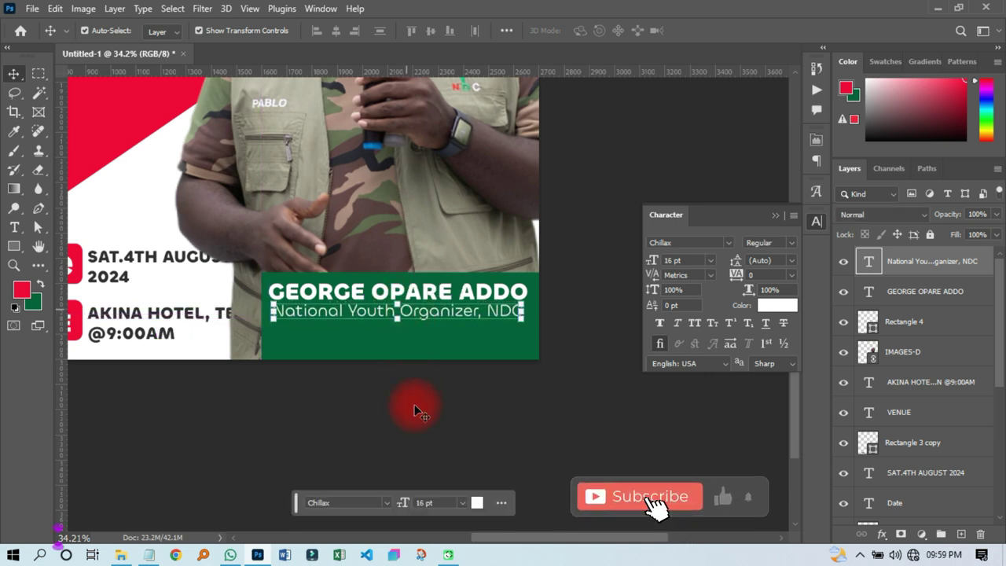
key("Down")
key("Down")
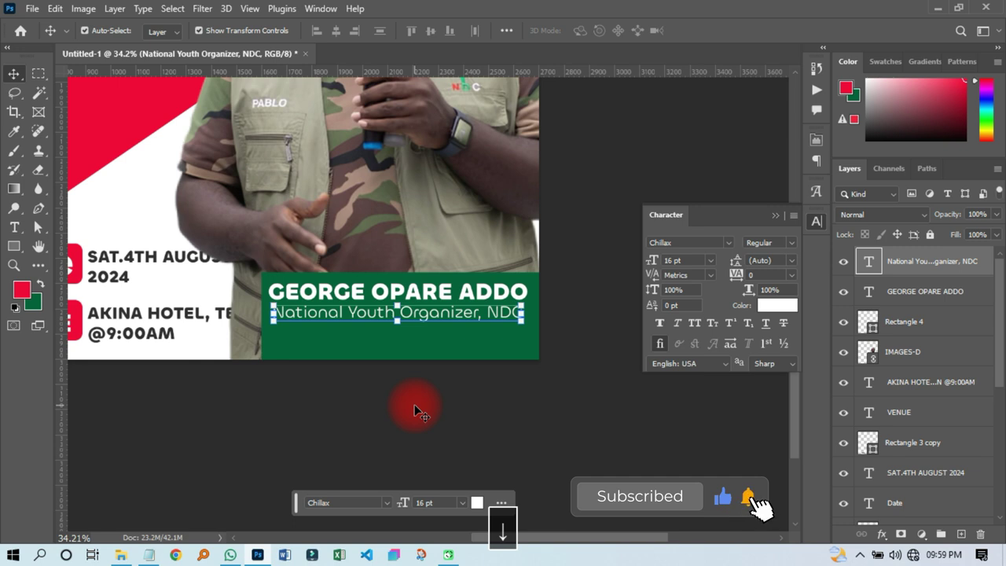
left_click(414, 404)
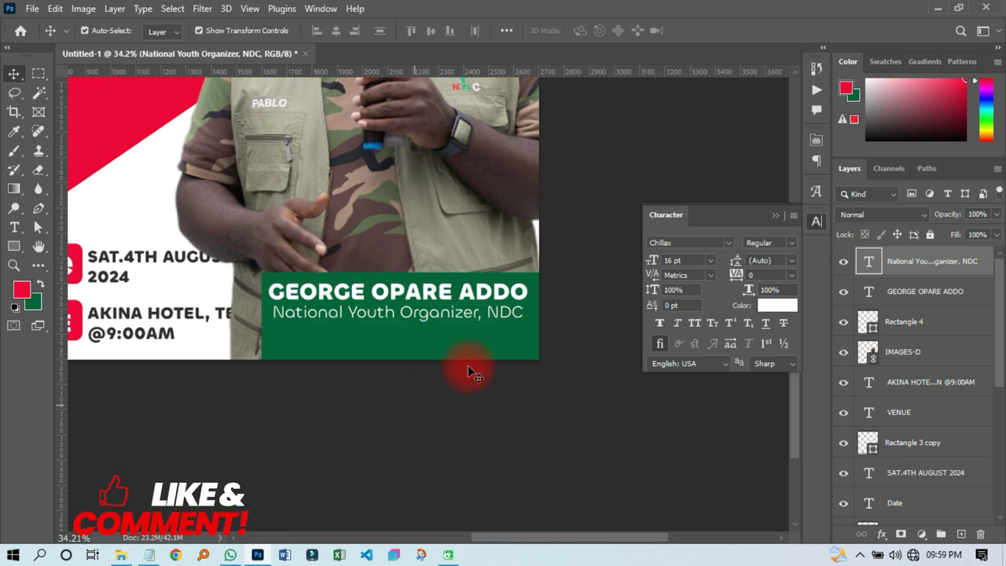
- Shorten the green caption rectangle from its lower edge to 76.30% of its height
left_click(398, 355)
left_click_drag(398, 346, 399, 338)
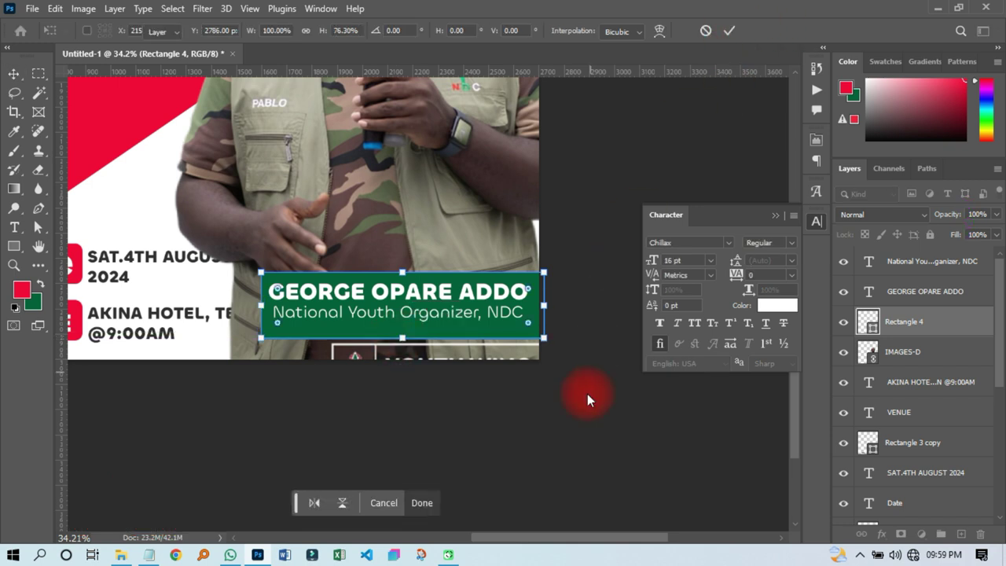
left_click(428, 311)
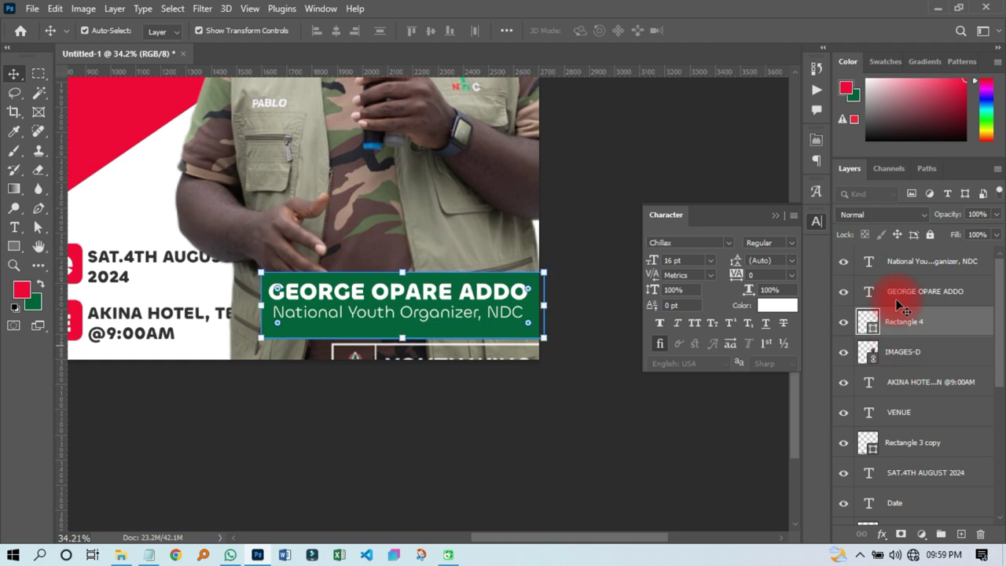
- Nudge the name and National Youth Organizer text layers down together to center them vertically in the green rectangle
left_click(920, 291)
left_click(901, 264, "shift")
key("Down")
key("Down")
key("Down")
key("Down")
key("Down")
key("Down")
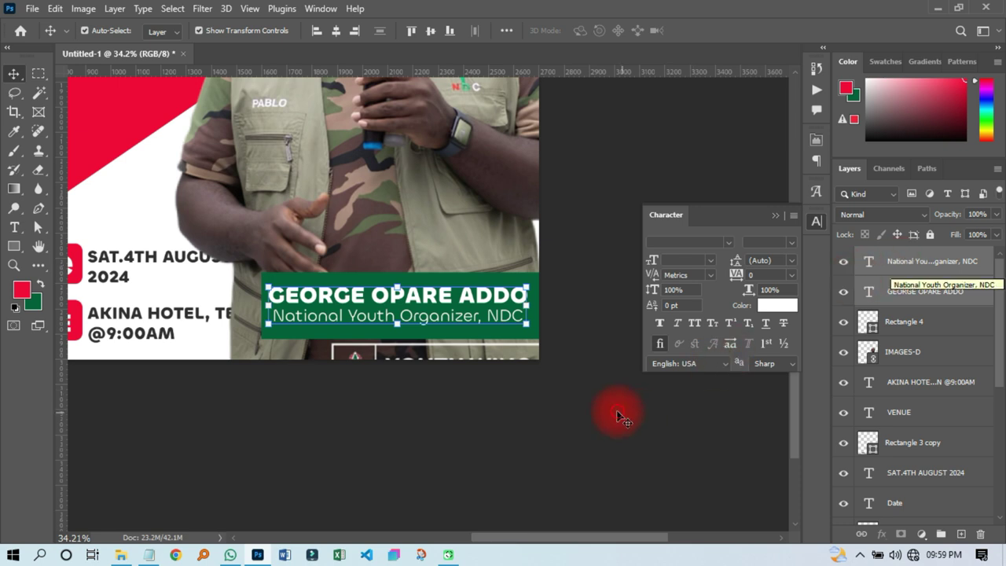
- Select all the date and venue layers and move them together up and left, clear of the man's photo
left_click(575, 435)
scroll(577, 435, "down", 5)
scroll(580, 432, "down", 3)
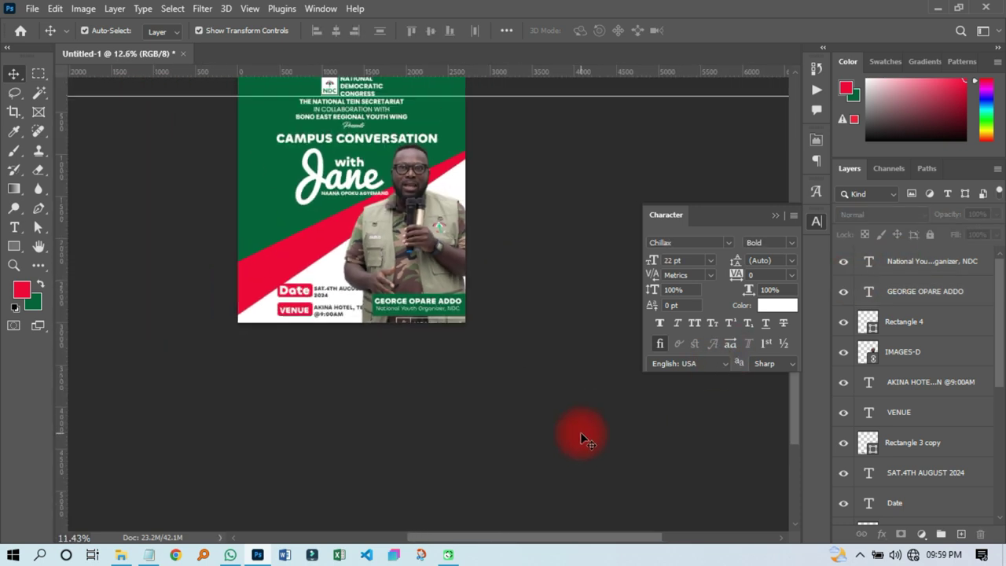
scroll(397, 102, "up", 3)
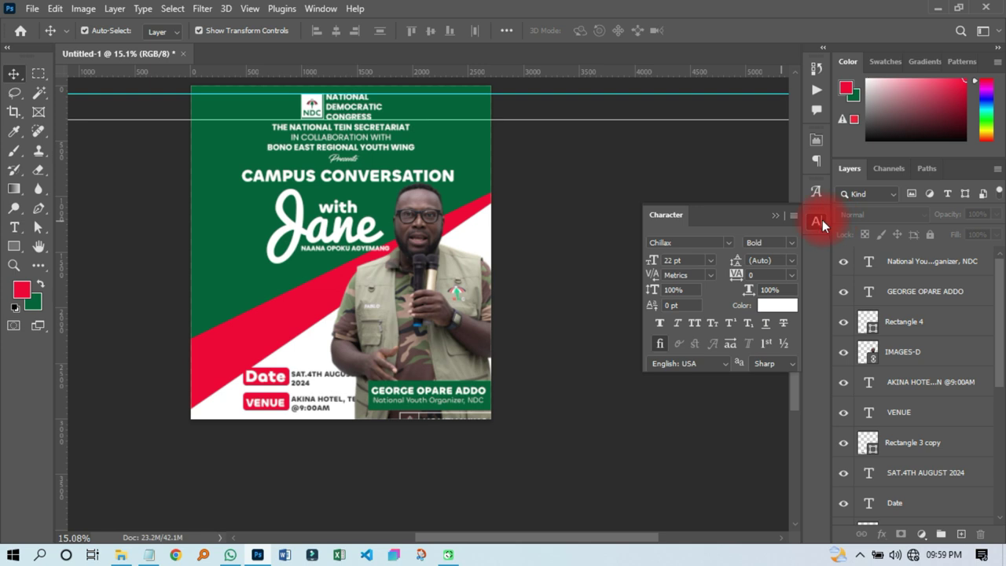
left_click(819, 221)
scroll(799, 302, "up", 2)
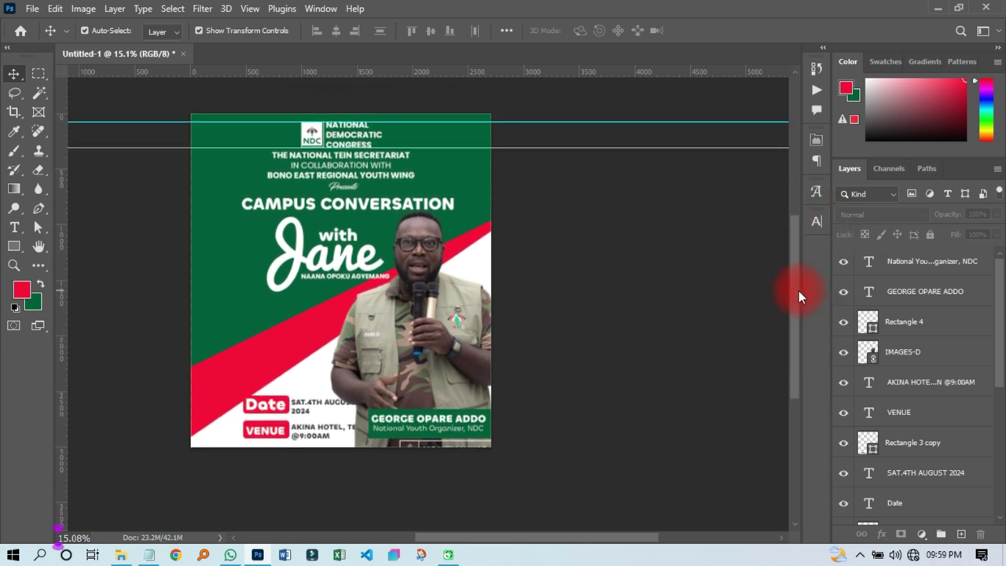
left_click(908, 385)
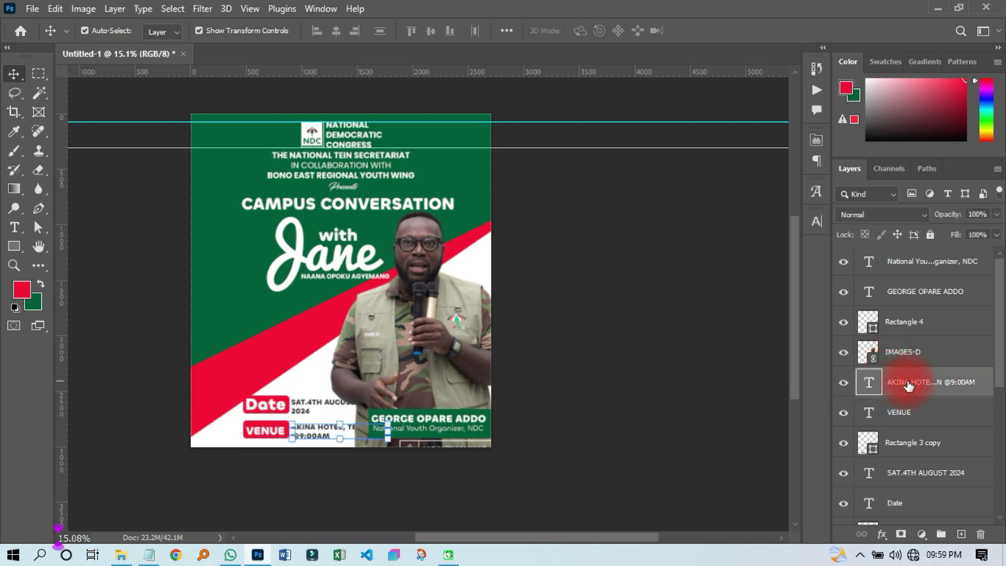
scroll(904, 441, "down", 3)
left_click(857, 444, "shift")
left_click_drag(271, 433, 224, 409)
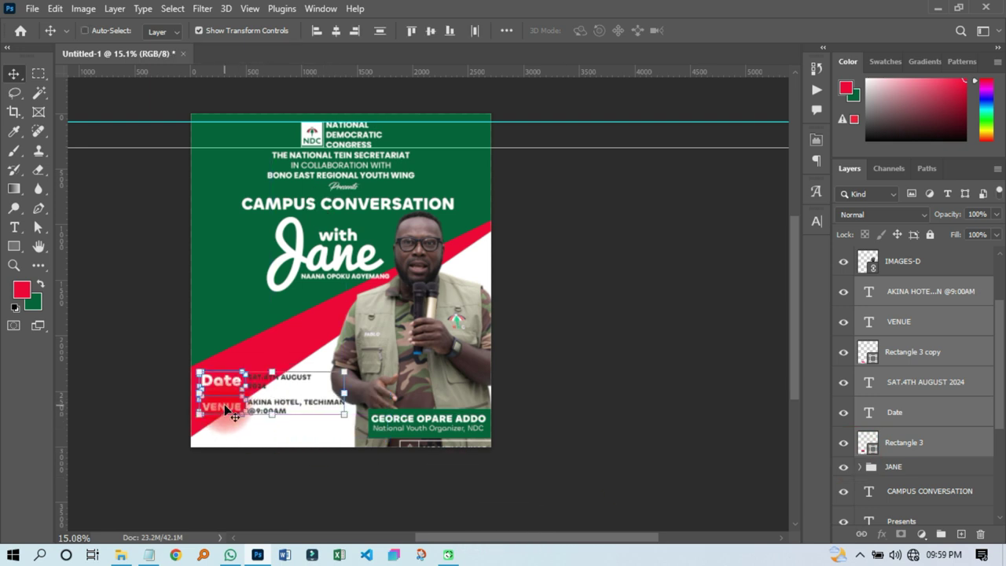
- Group the selected date and venue layers
key("ctrl")
left_click(939, 536)
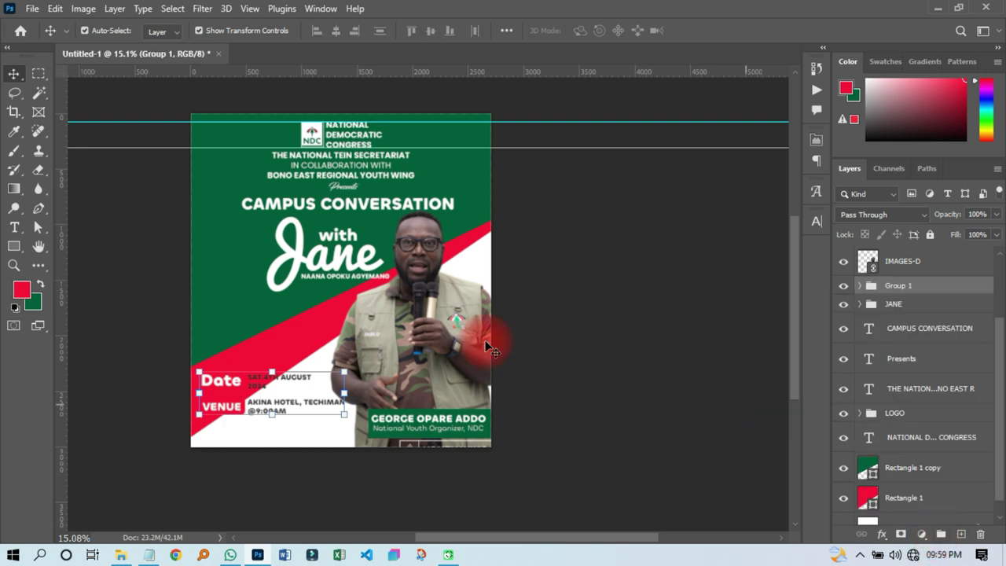
left_click(557, 392)
- Place the Layer 3 copy logo strip from the POLITICAL FLYER folder as a linked image near the flyer's lower edge
left_click(23, 8)
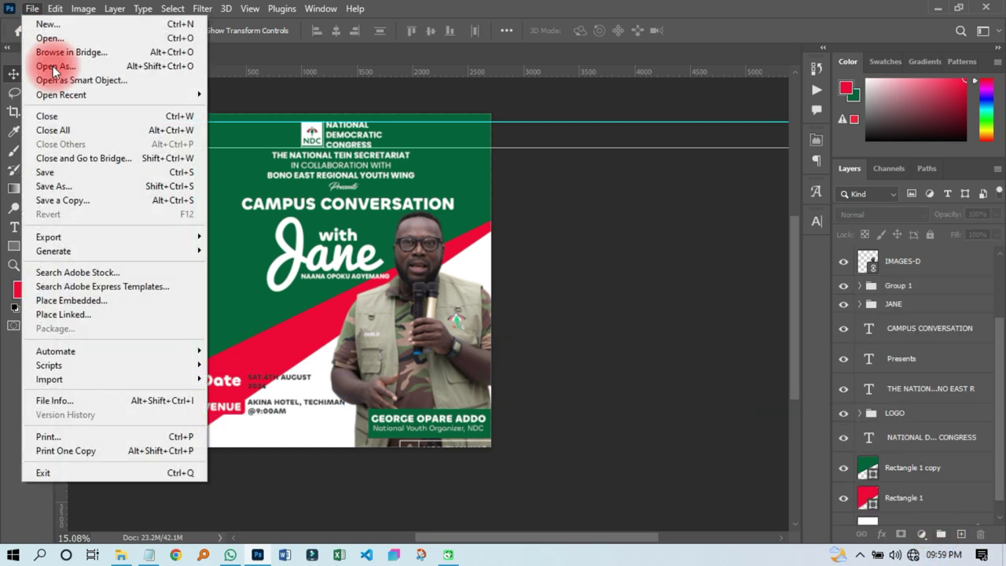
left_click(106, 313)
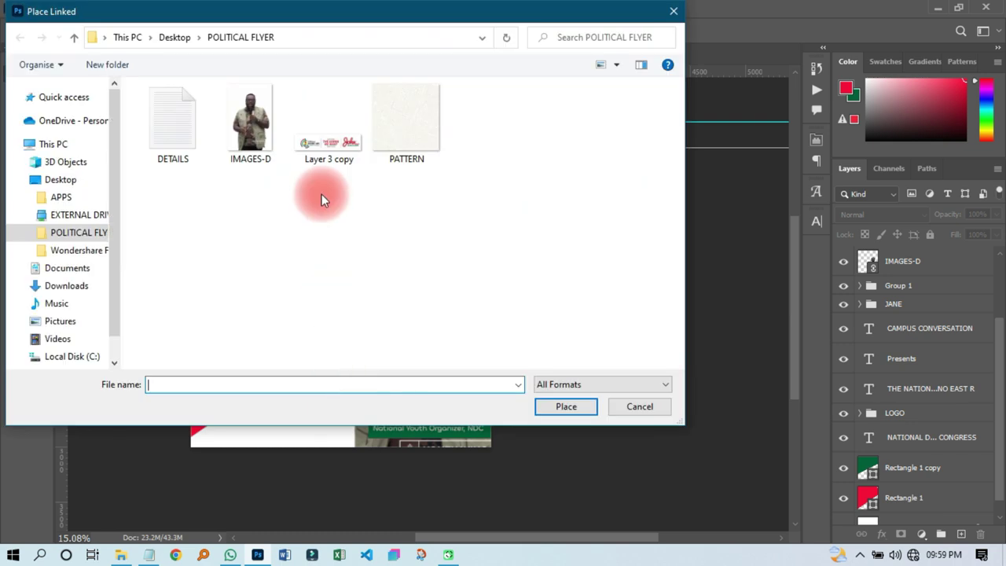
double_click(324, 151)
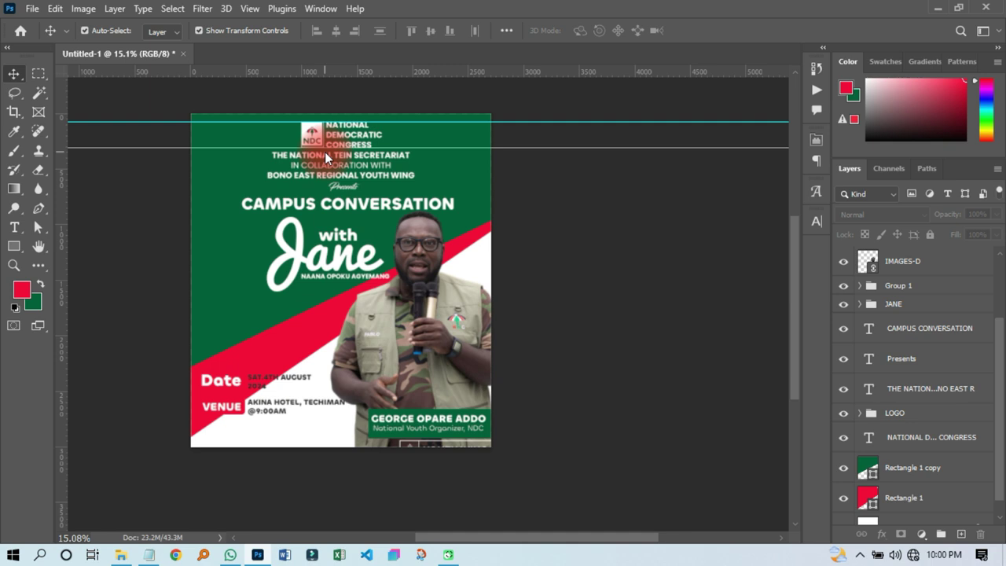
left_click_drag(365, 264, 324, 424)
- Move the logo strip beside the green caption rectangle, aligned with its lower edge, and commit the placement at 100% scale
scroll(282, 458, "up", 4)
scroll(798, 306, "down", 3)
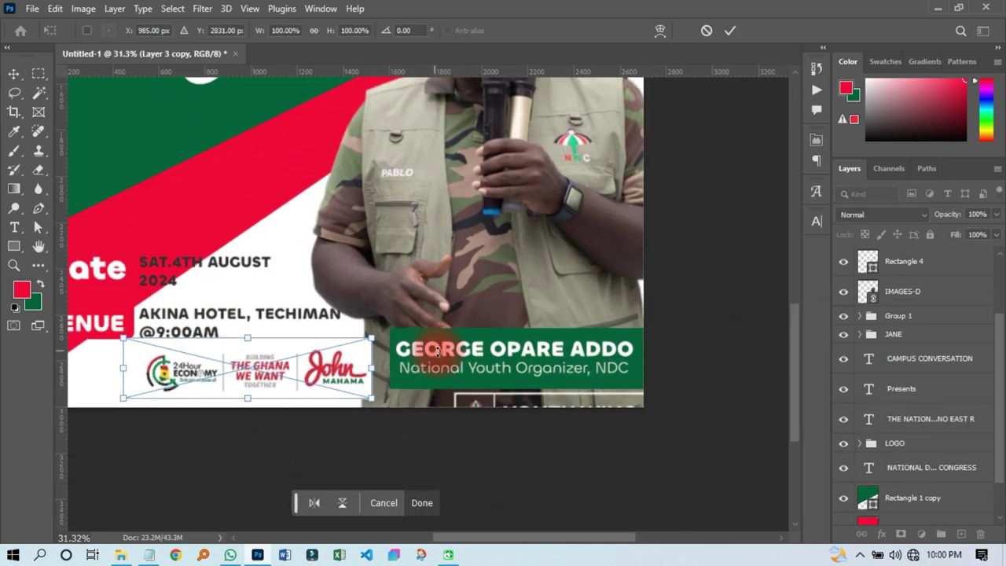
scroll(471, 350, "down", 1)
scroll(214, 349, "up", 1)
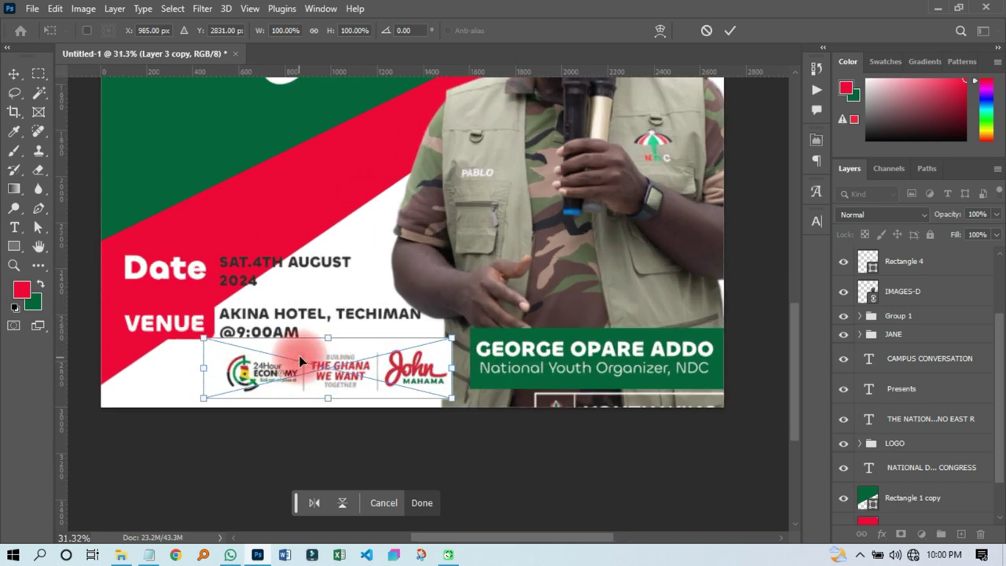
scroll(299, 361, "up", 1)
left_click_drag(359, 365, 382, 350)
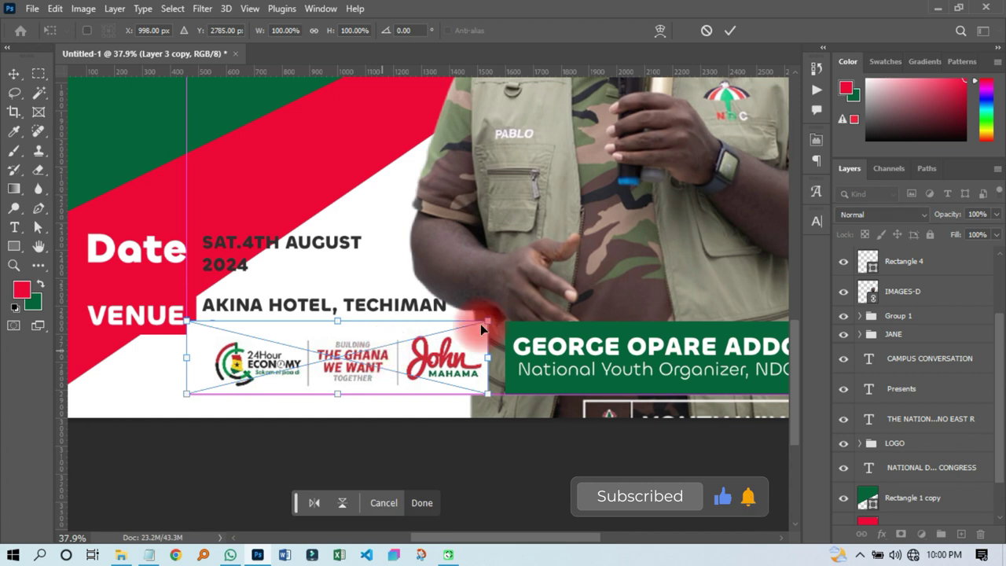
left_click(727, 33)
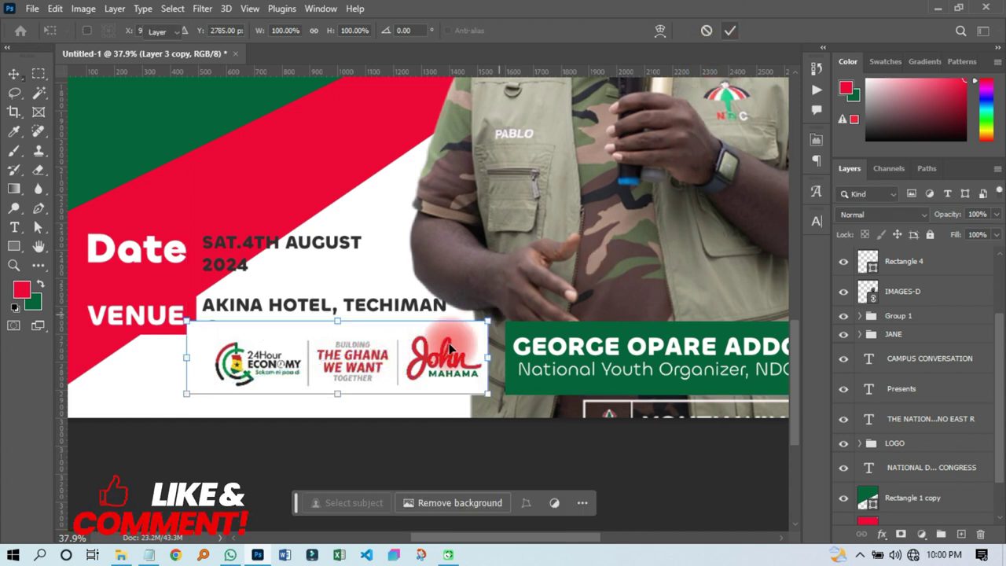
left_click(395, 462)
scroll(307, 432, "down", 8)
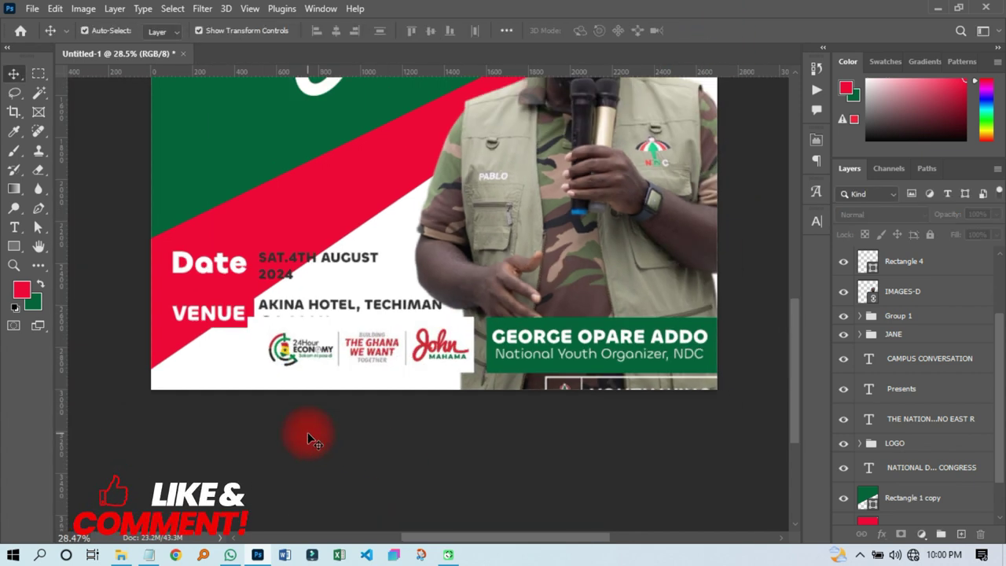
key("ctrl+0")
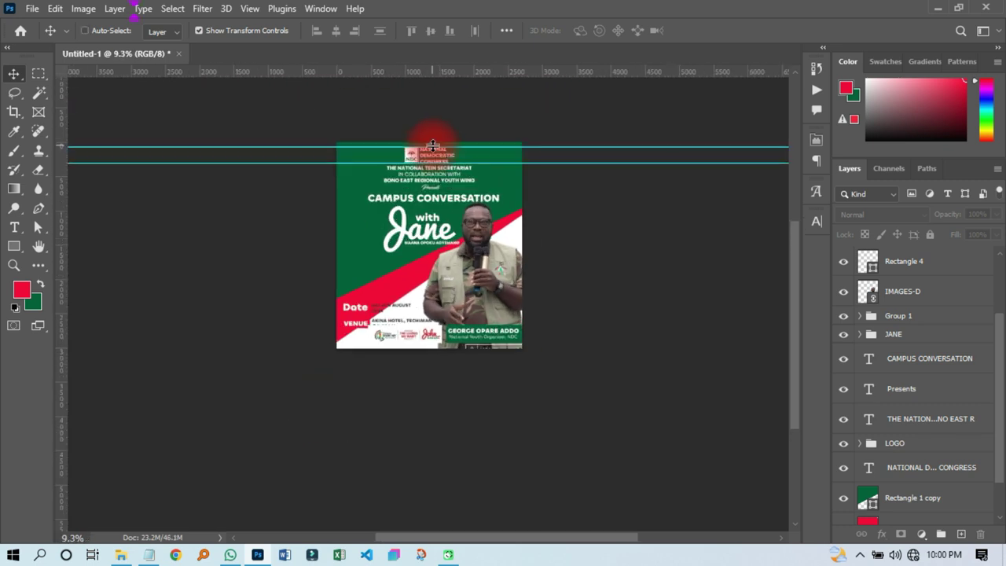
scroll(404, 333, "down", 2)
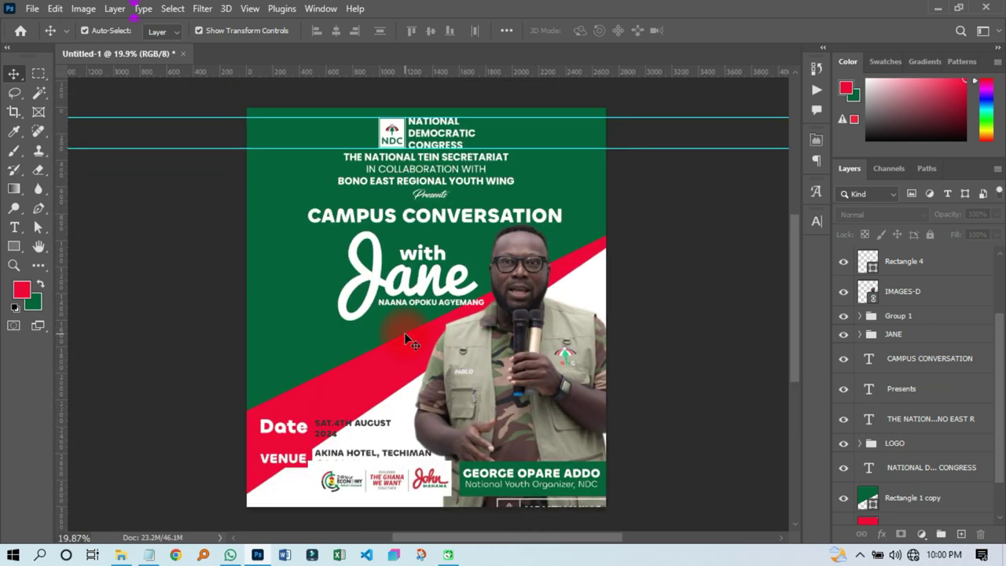
scroll(889, 461, "down", 1)
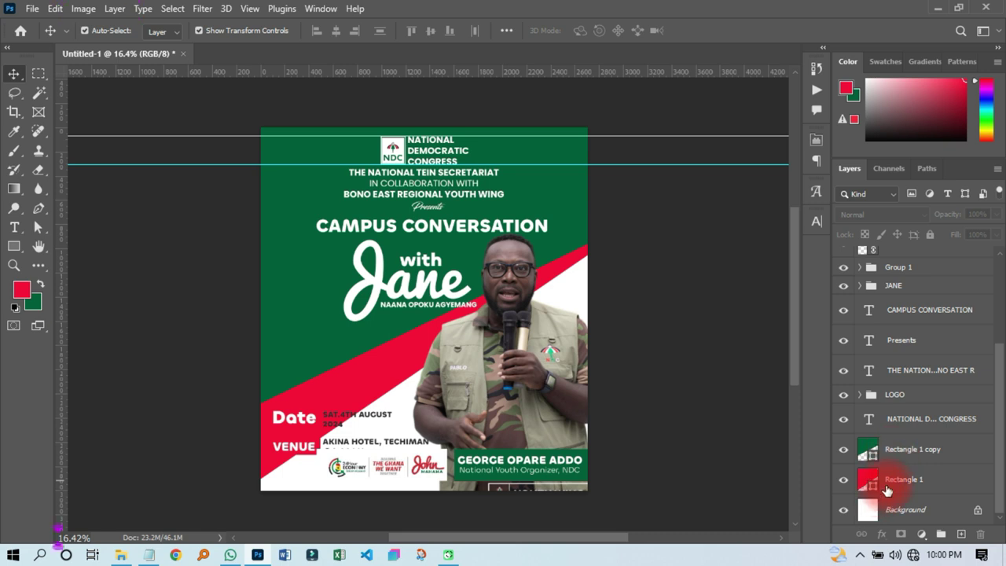
- Rotate the red and green slanted rectangles together by about 9.6 degrees clockwise and commit the transform
left_click(886, 491)
left_click(908, 464, "shift")
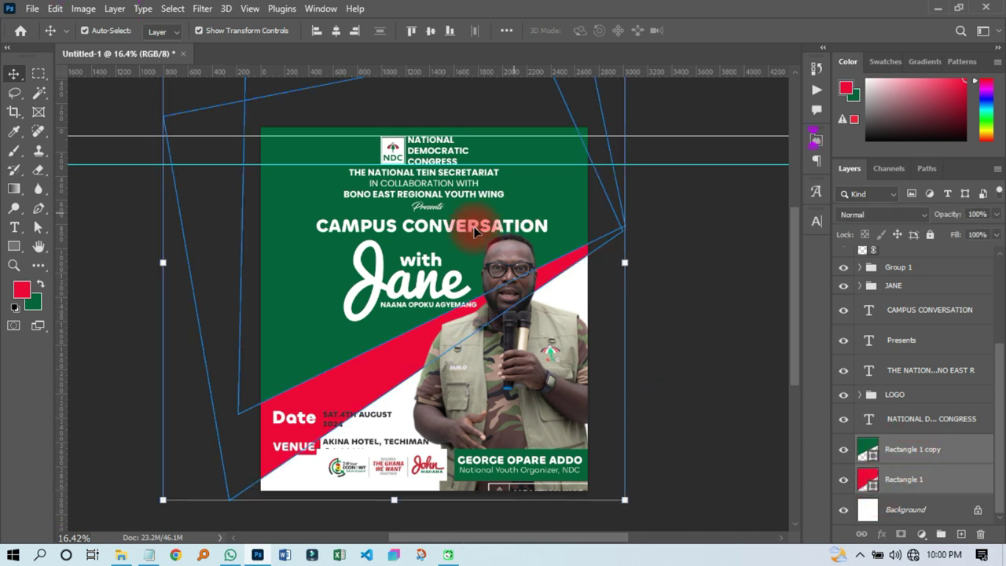
scroll(611, 454, "down", 1)
left_click_drag(612, 487, 558, 501)
left_click_drag(463, 227, 463, 229)
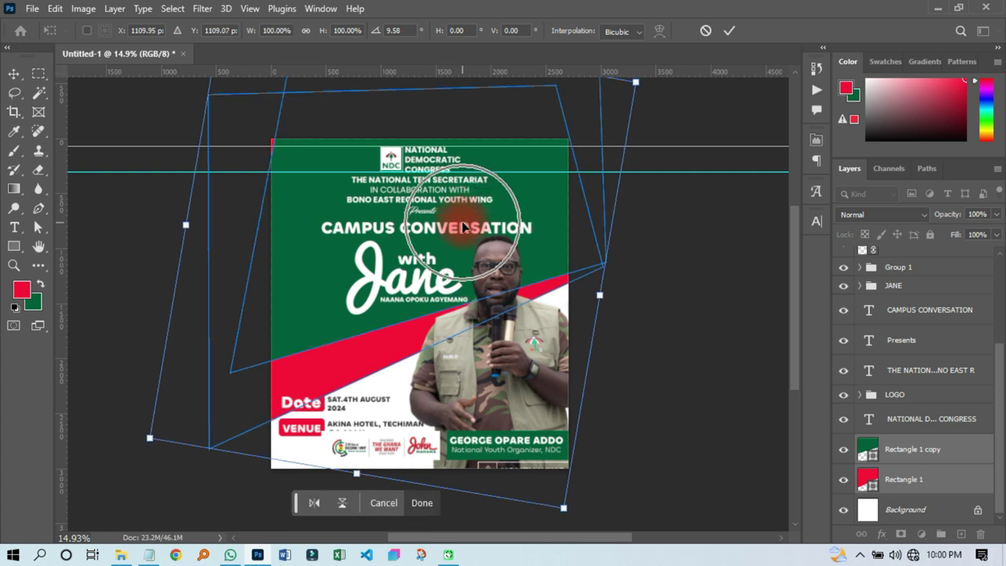
left_click(734, 30)
- Move the red slanted rectangle slightly up and enlarge the green one to cover the flyer's upper left corner
left_click(904, 478)
left_click_drag(455, 388, 455, 376)
left_click(295, 276)
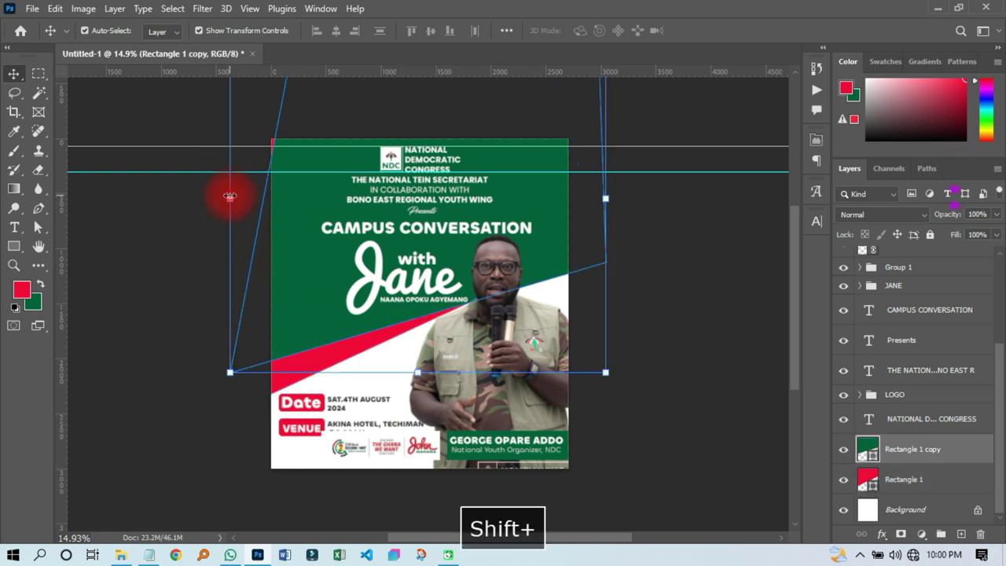
left_click_drag(216, 195, 203, 187)
left_click(726, 33)
left_click_drag(539, 232, 533, 243)
left_click(656, 356)
- Nudge the JANE title group up, and shift the logo strip down and left, clear of the venue text
scroll(431, 297, "up", 2)
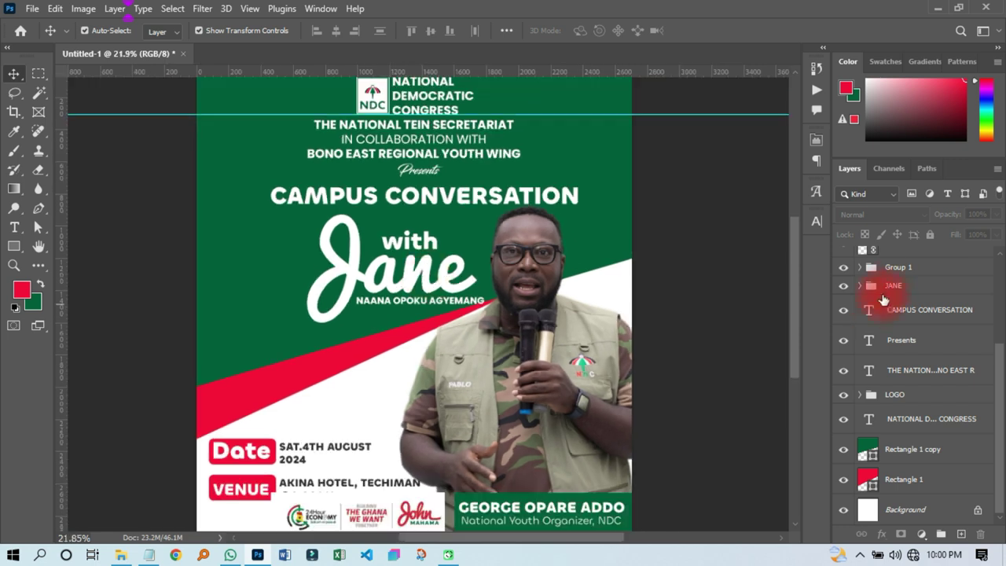
left_click(884, 291)
left_click_drag(458, 281, 456, 273)
left_click(168, 337)
scroll(322, 337, "down", 2)
left_click_drag(352, 464, 336, 466)
- Select the caption's name, role text and green Rectangle 4 and move them together down to the flyer's lower edge
left_click(919, 326)
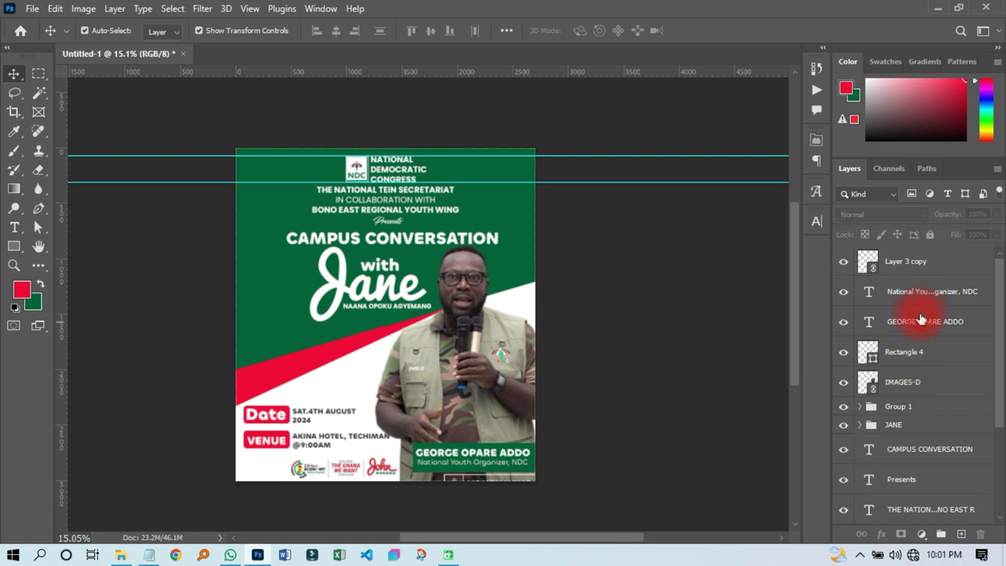
left_click(909, 358, "shift")
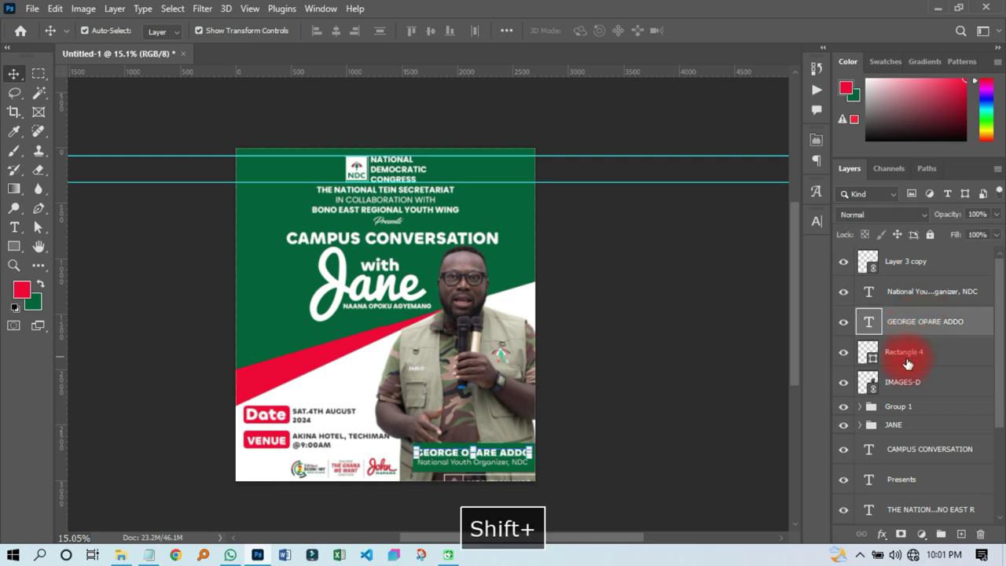
left_click(900, 293, "ctrl")
left_click_drag(488, 457, 489, 472)
left_click(588, 393, "ctrl")
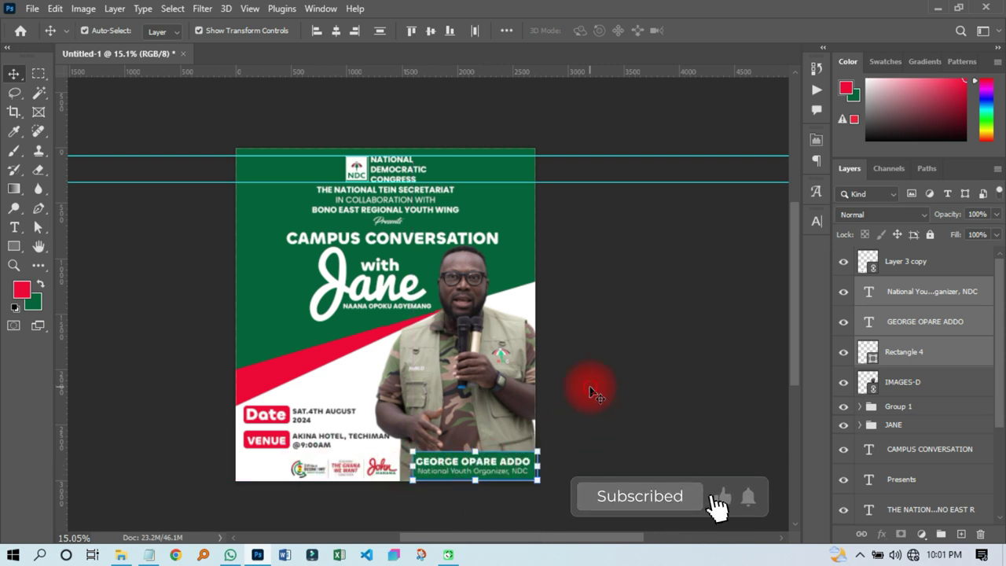
left_click(351, 369, "ctrl")
left_click(351, 369, "alt")
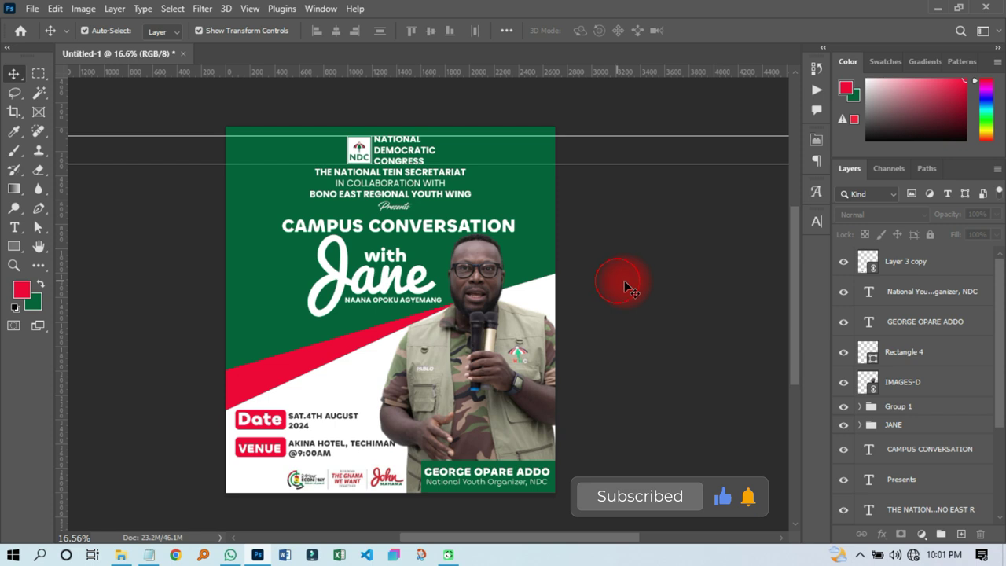
key("ctrl+minus")
left_click(250, 9)
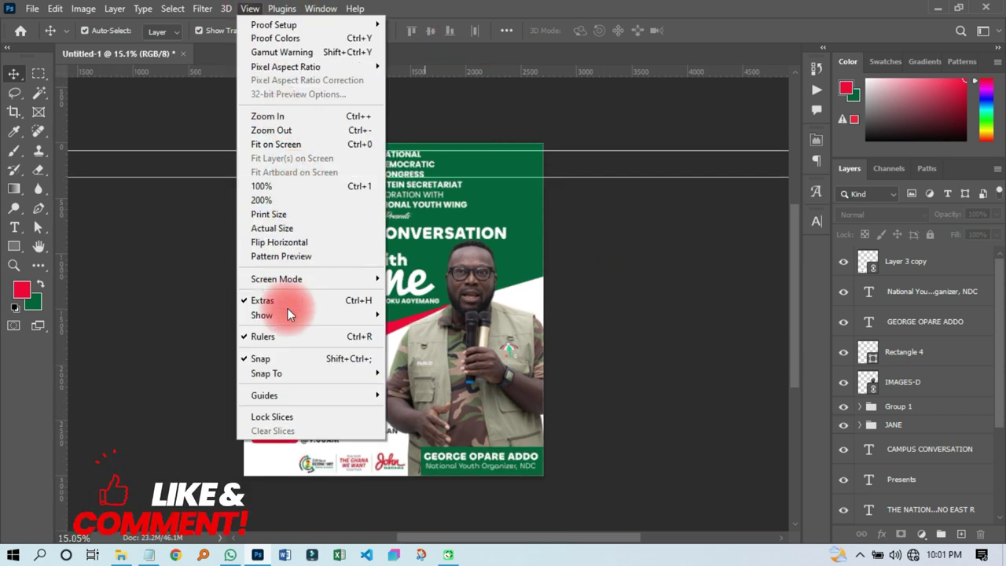
left_click(592, 317)
- Place the PATTERN image directly above the green slanted rectangle, scaled to 526.12% so it covers the whole flyer
left_click(523, 190)
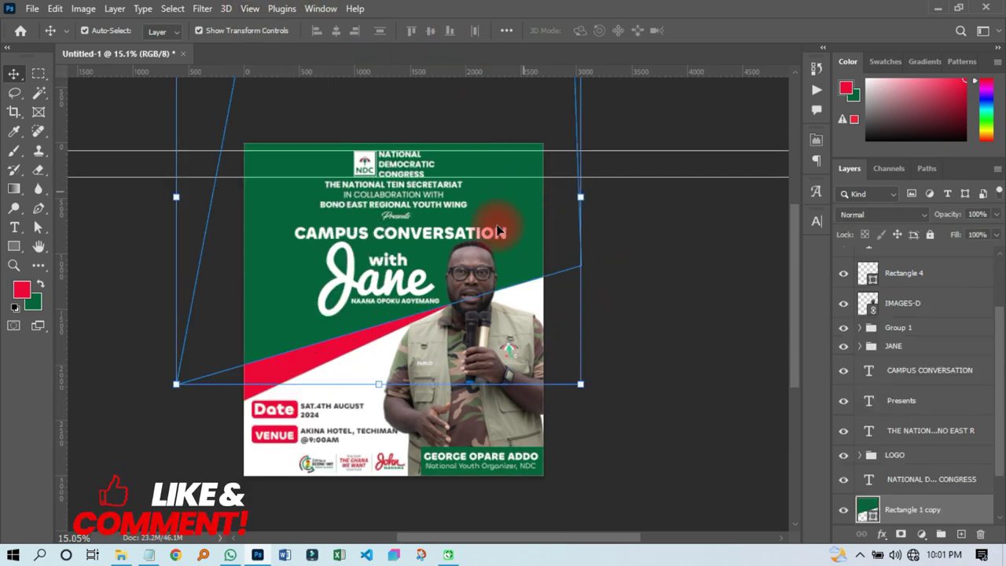
left_click(38, 13)
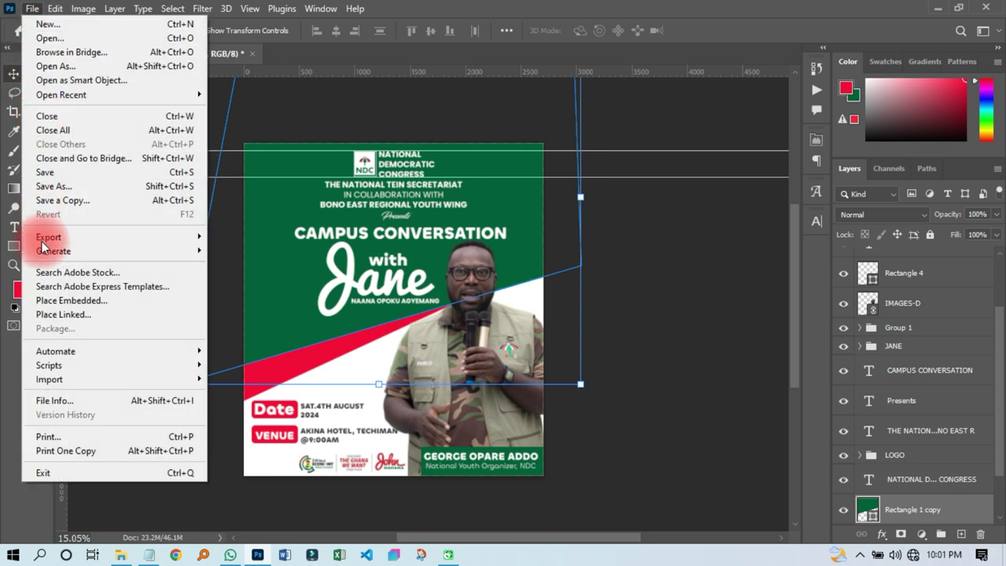
left_click(124, 313)
double_click(401, 113)
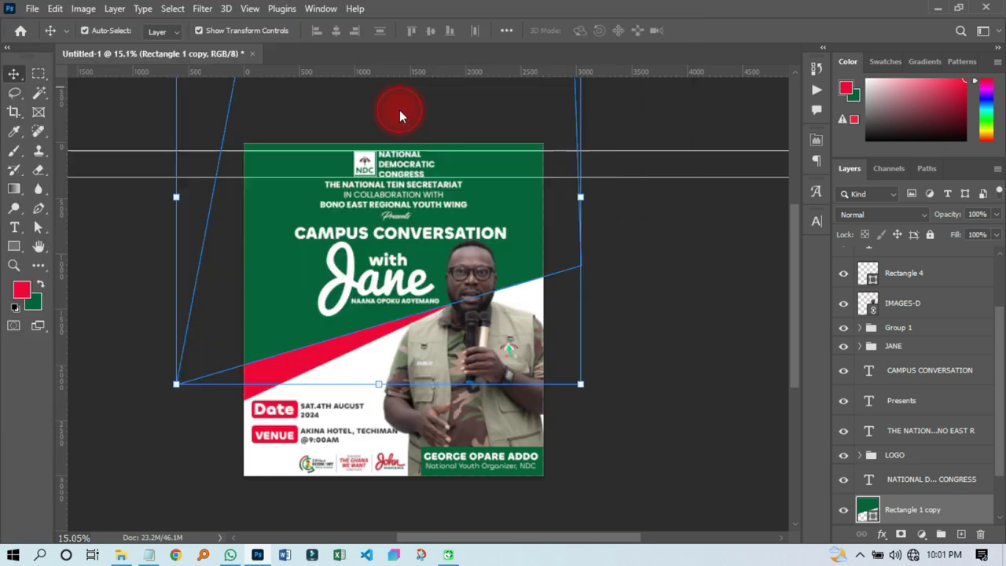
left_click_drag(426, 275, 555, 104)
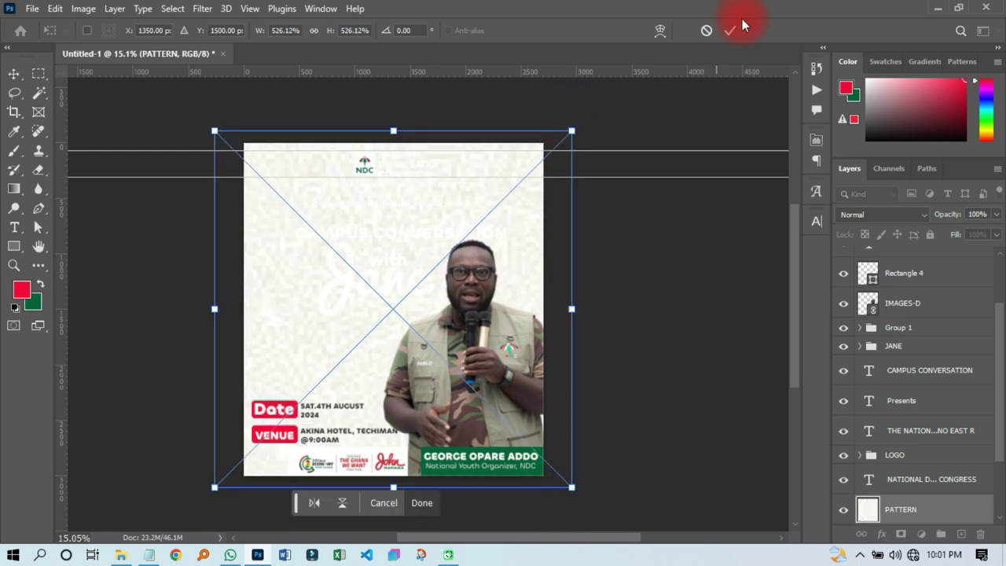
left_click(738, 29)
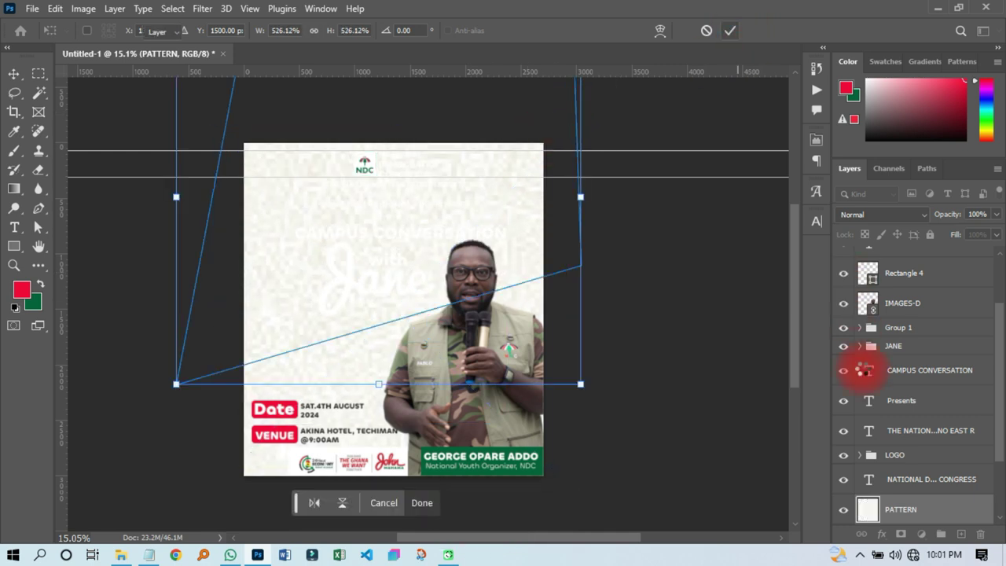
- Clip the PATTERN layer to the green slanted rectangle with a clipping mask
scroll(902, 453, "down", 2)
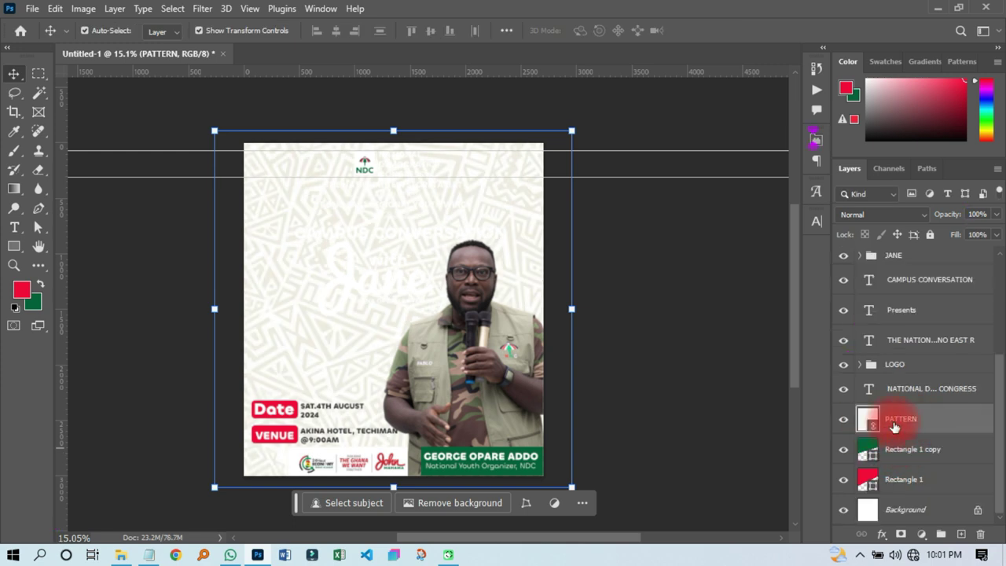
right_click(924, 425)
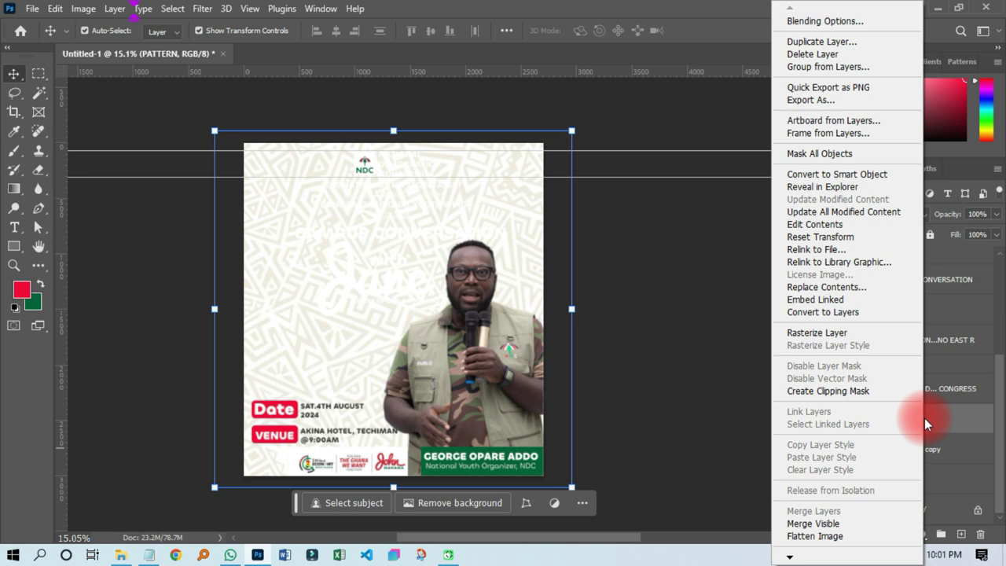
left_click(817, 389)
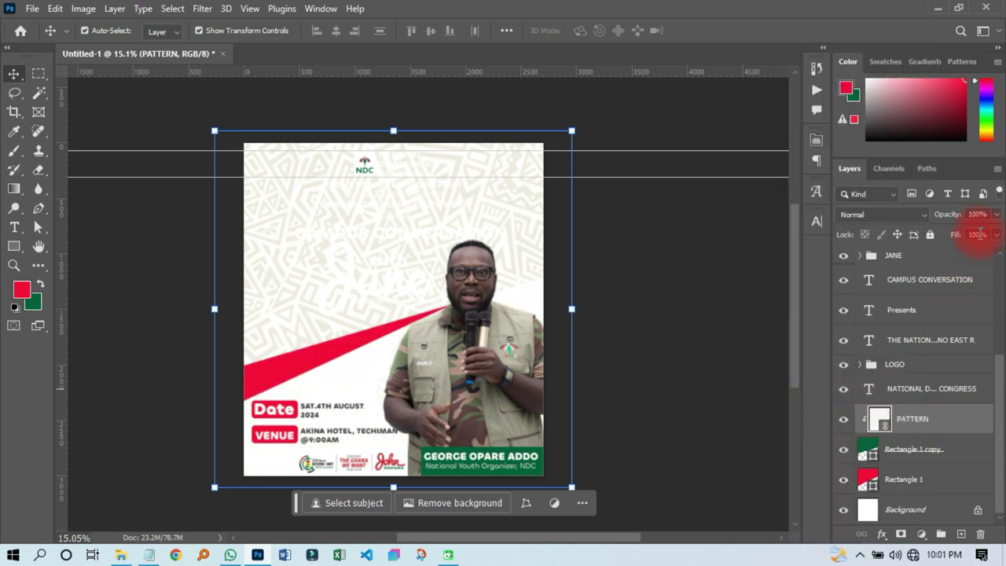
- Set the PATTERN layer's blend mode to Multiply and its opacity to 22%
left_click(872, 215)
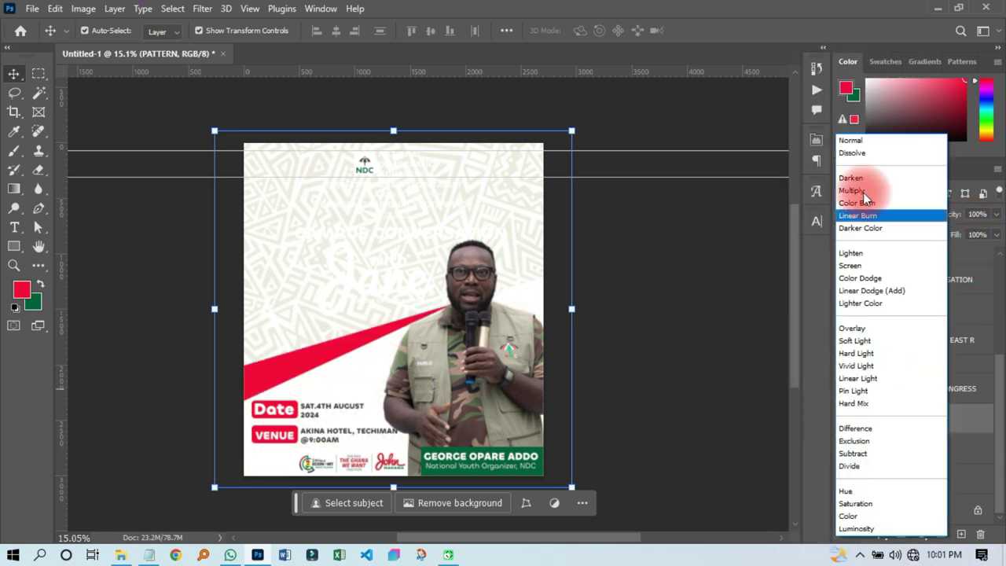
left_click(863, 195)
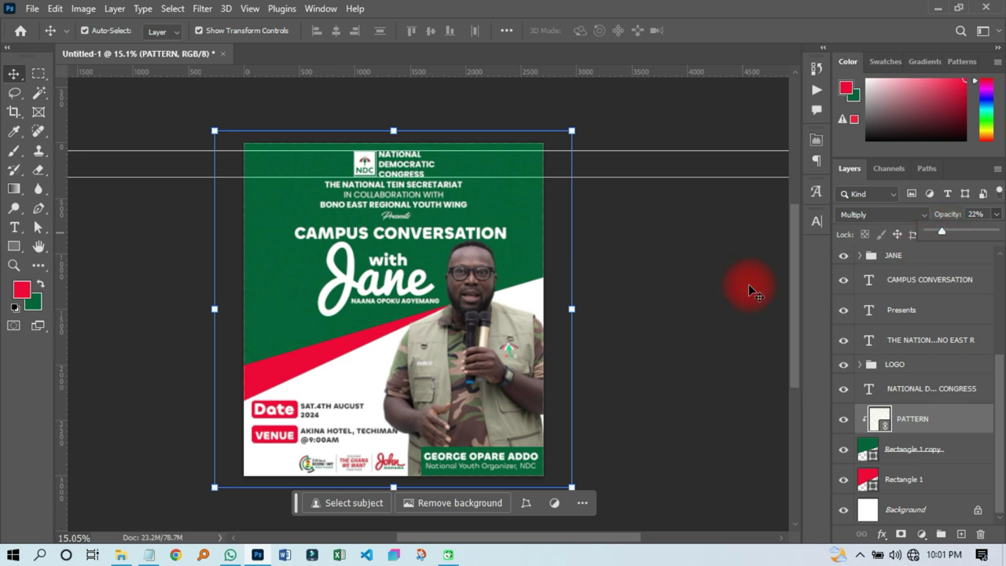
left_click(684, 292)
scroll(231, 225, "up", 2)
scroll(452, 290, "down", 1)
- Save the flyer as a Photoshop PSD file named POLITICAL in the POLITICAL FLYER folder
left_click(32, 10)
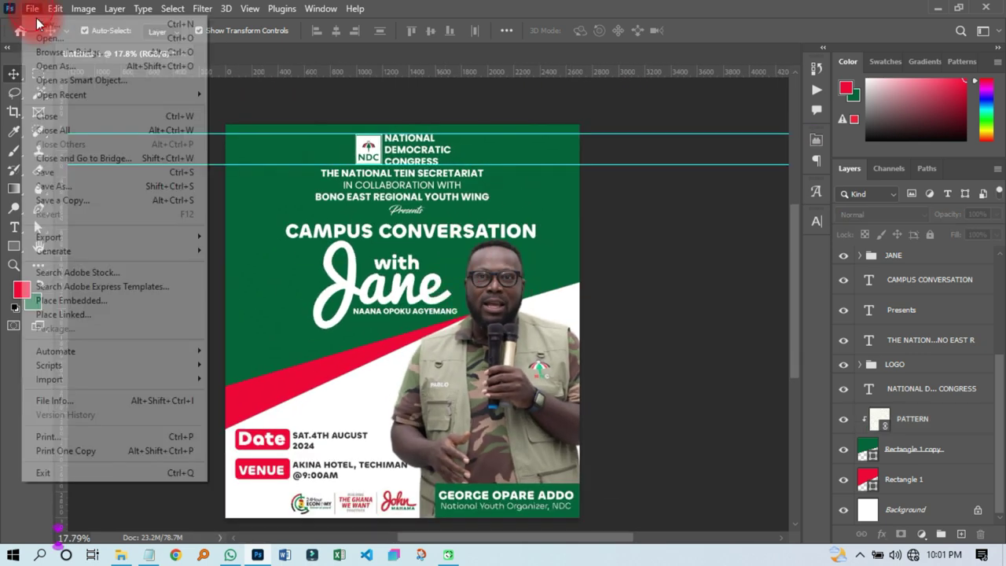
left_click(52, 187)
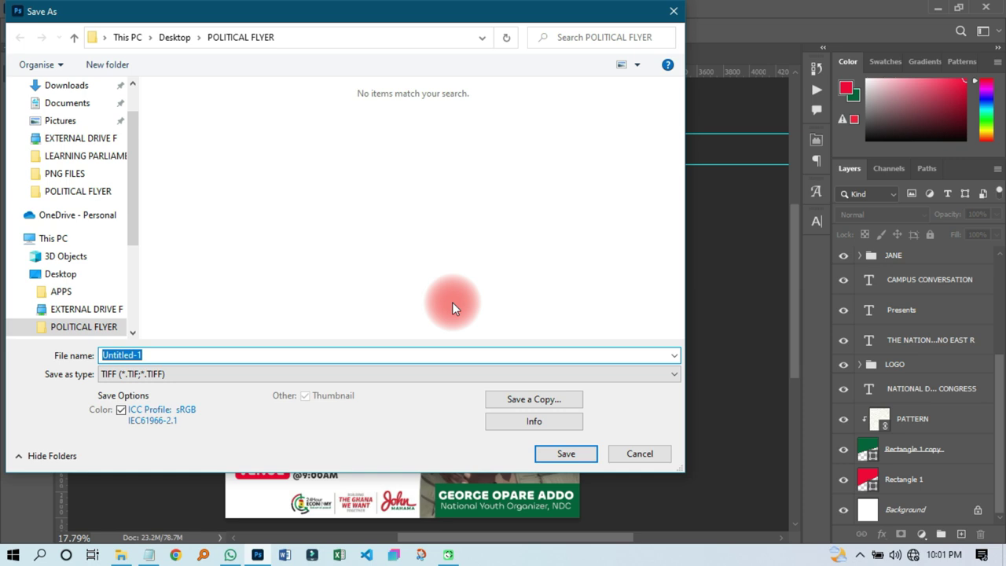
type("POL")
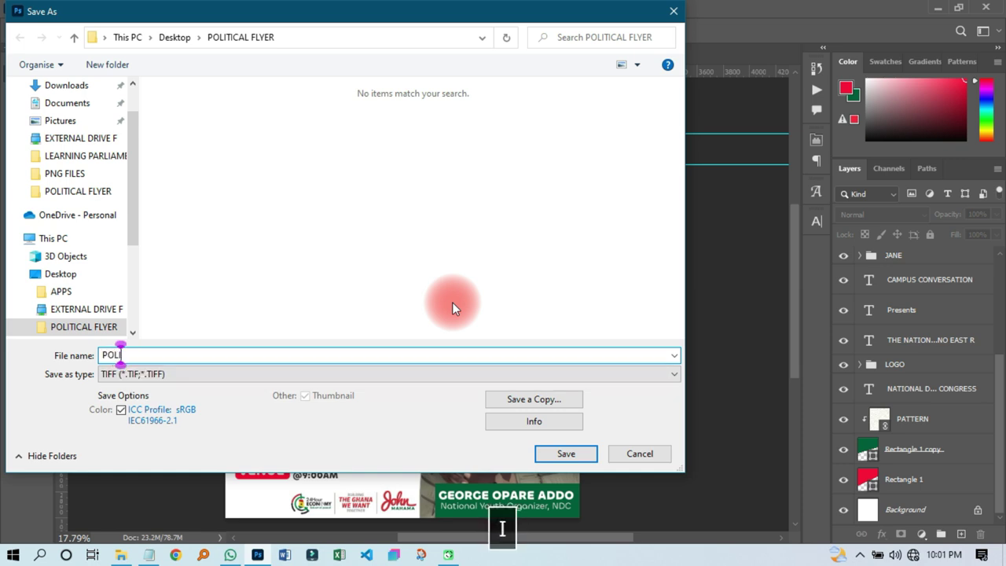
type("ITIC")
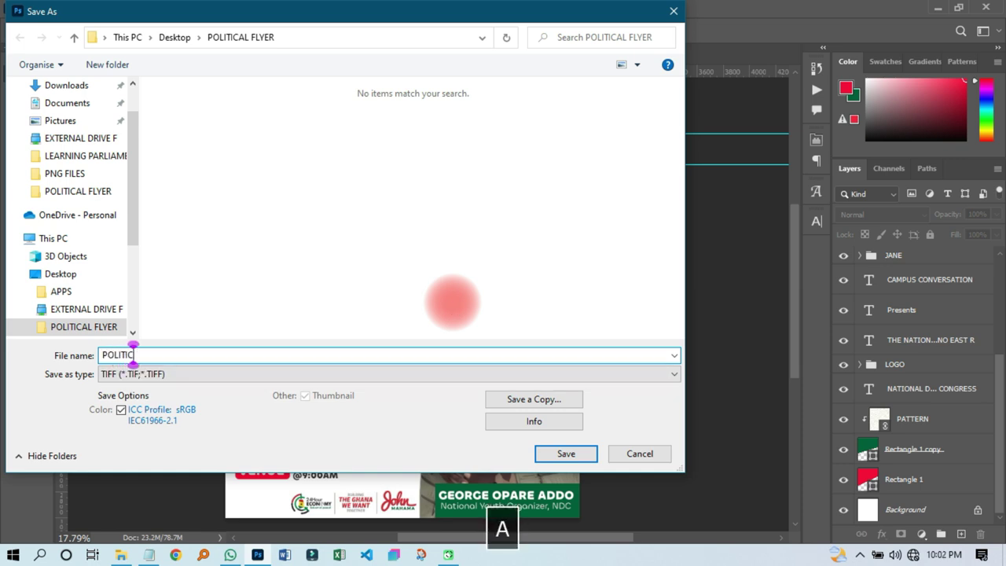
type("AL")
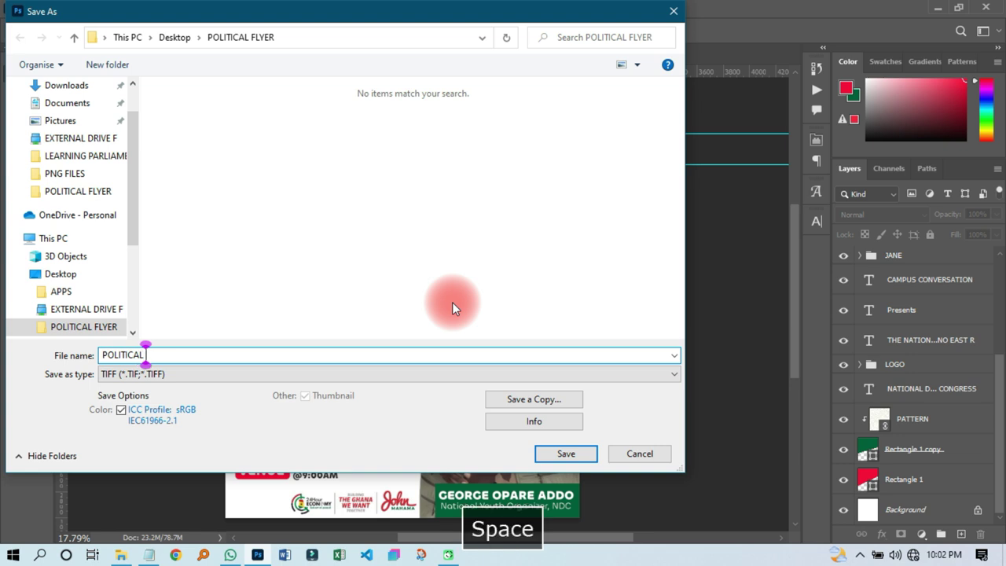
left_click(217, 375)
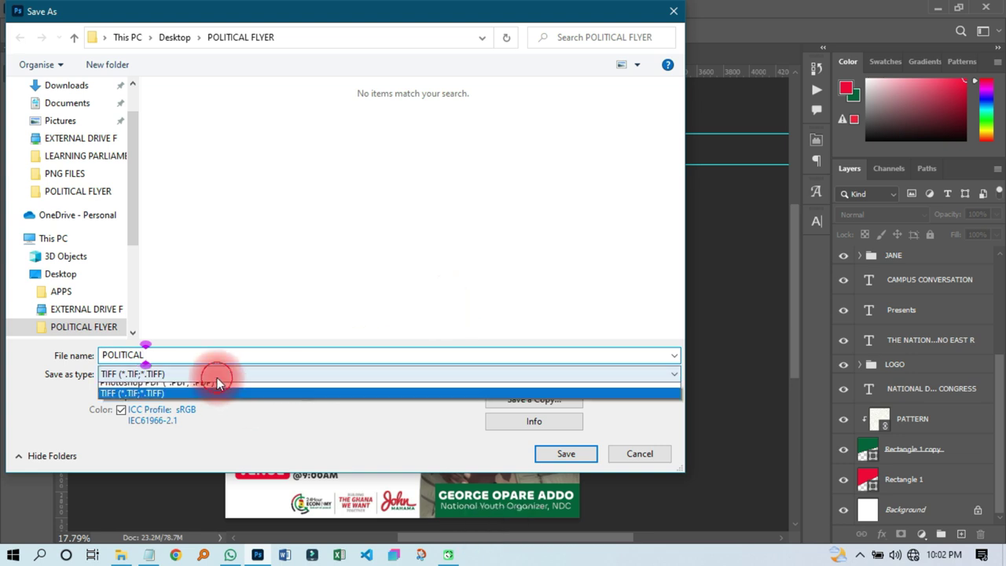
left_click(210, 389)
left_click(544, 454)
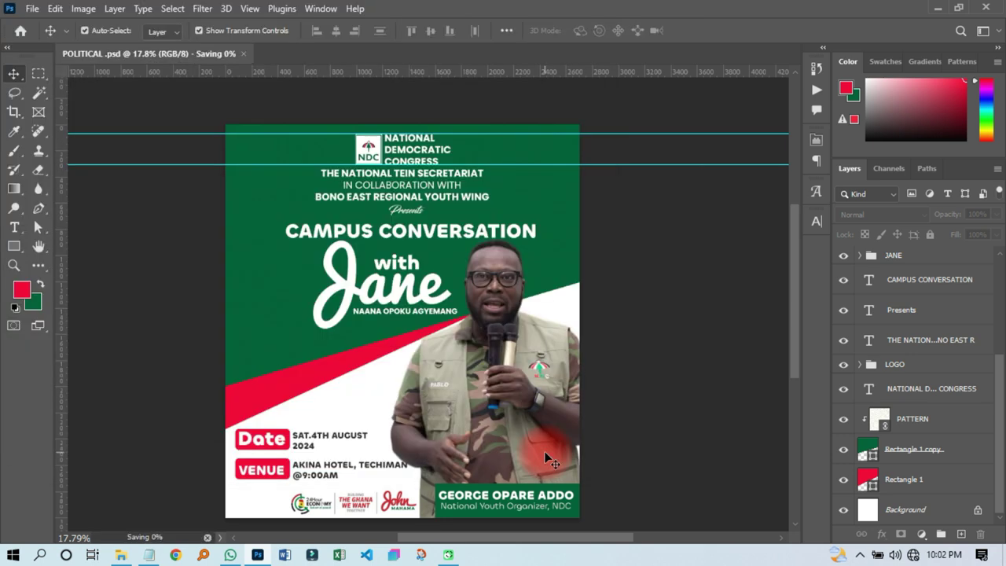
key("ctrl+0")
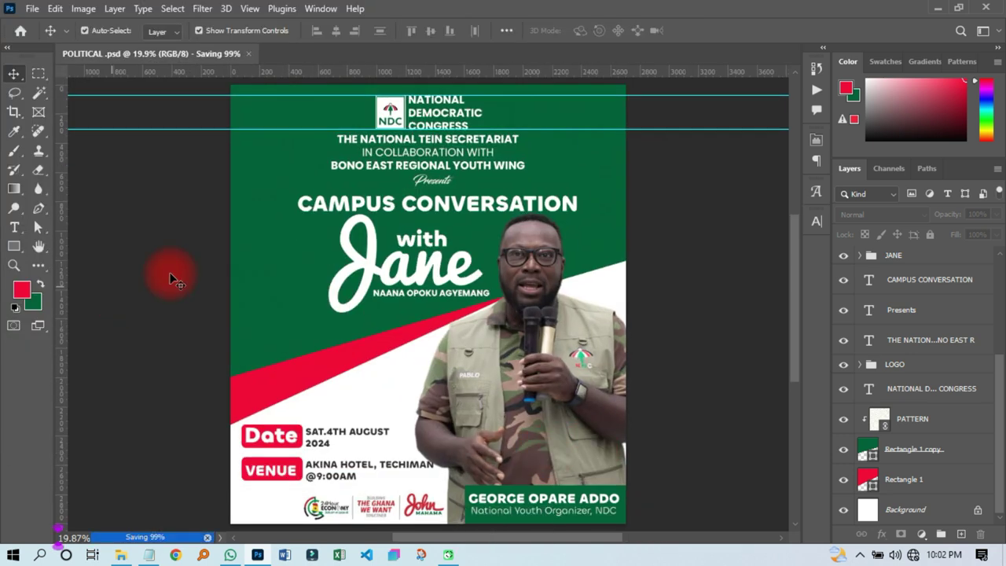
left_click_drag(173, 274, 200, 259)
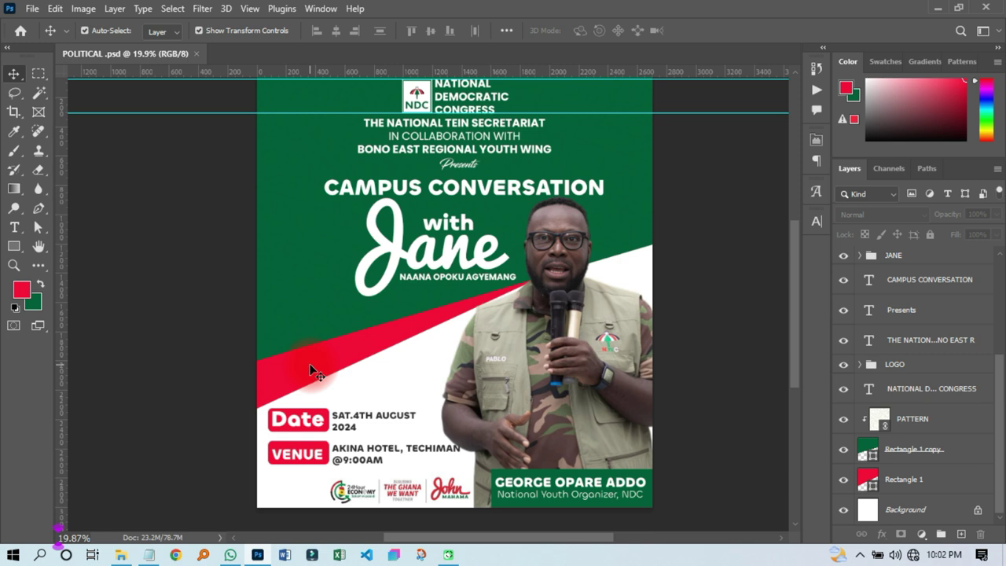
scroll(355, 295, "down", 2)
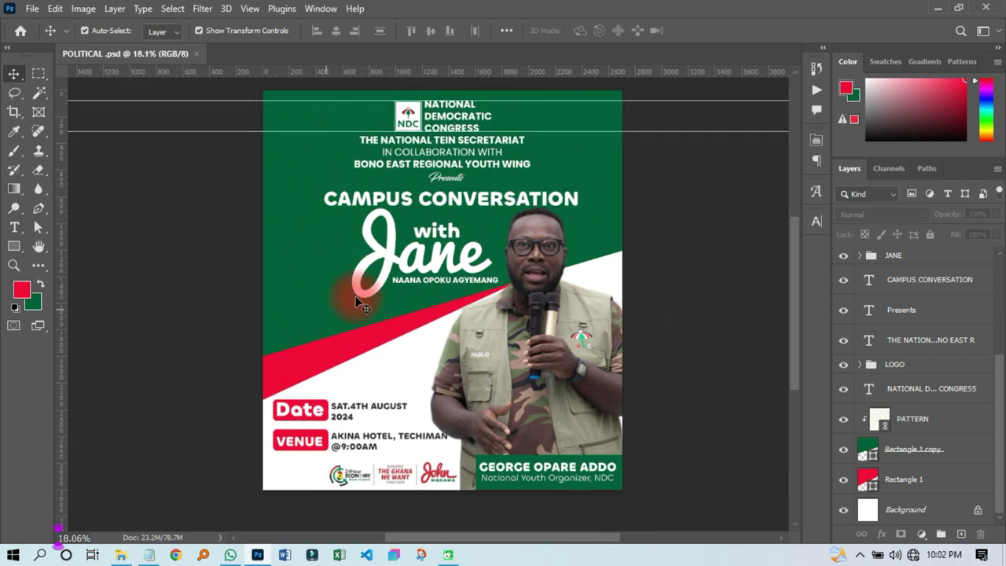